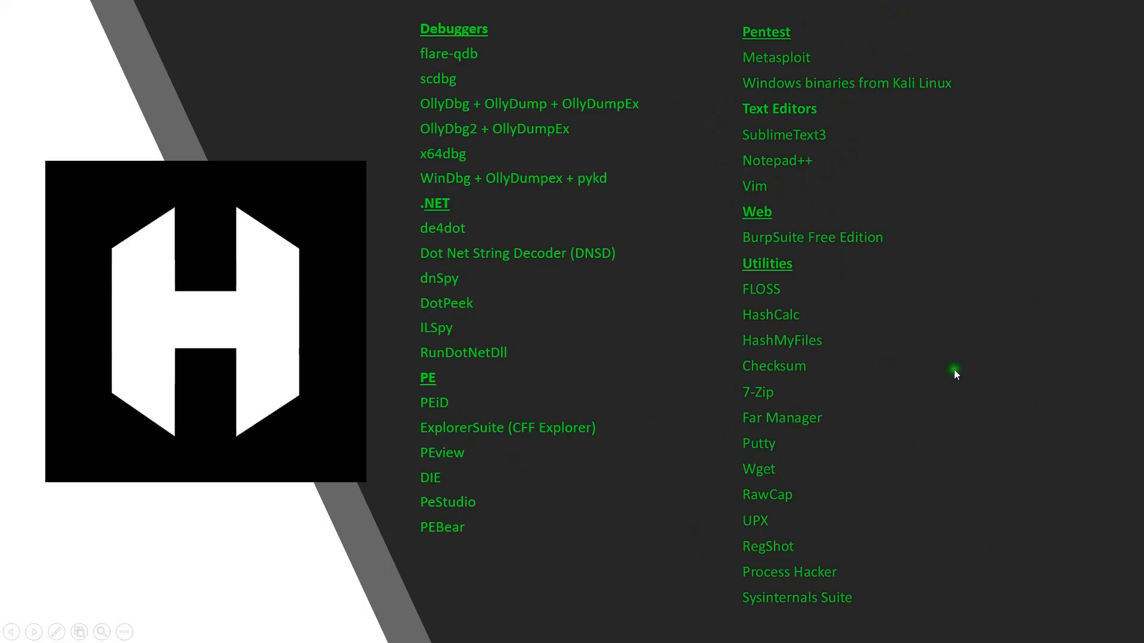
pyautogui.scroll(-1, 708, 278)
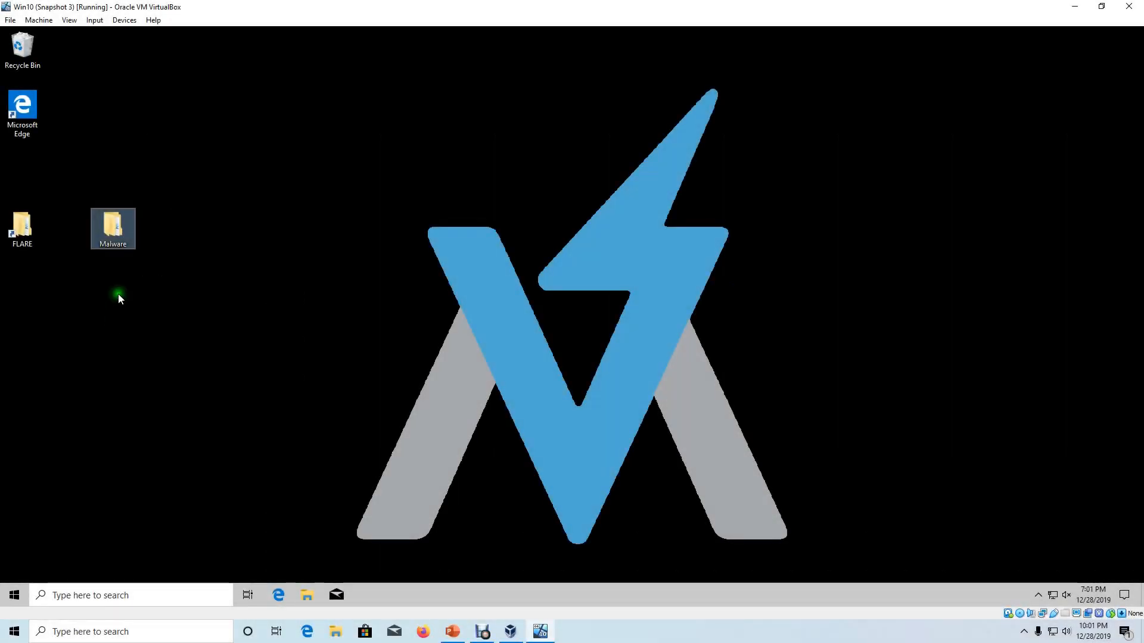
# Open the ransomware folder inside the desktop's Malware folder and select Sample_sh2da2k76328adaskhd23718.bin.
pyautogui.doubleClick(122, 246)
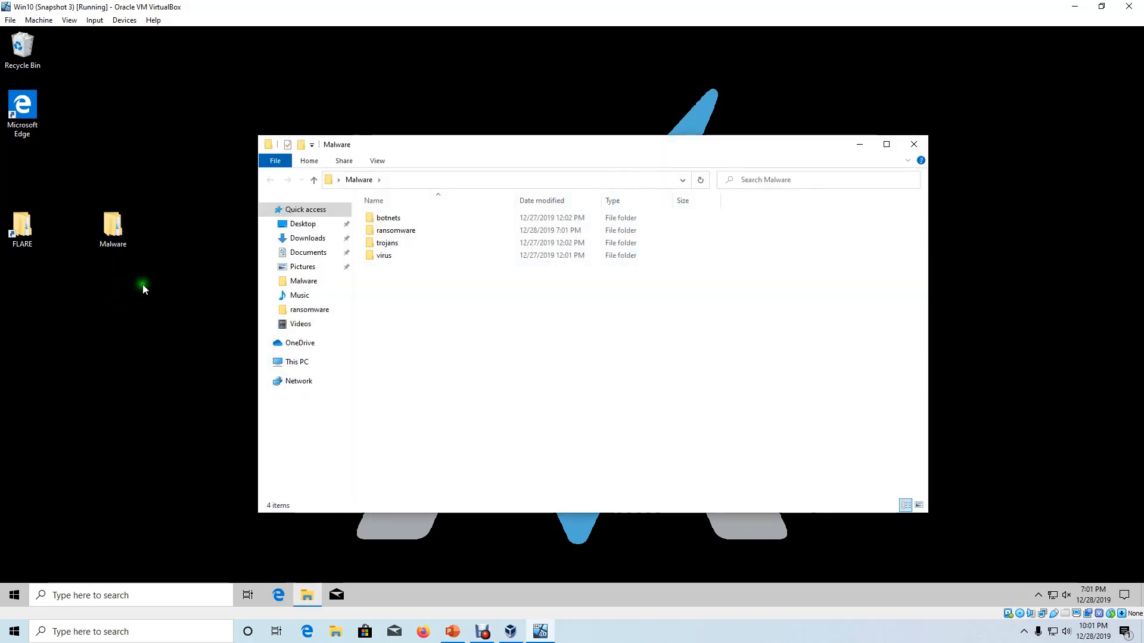
pyautogui.doubleClick(456, 230)
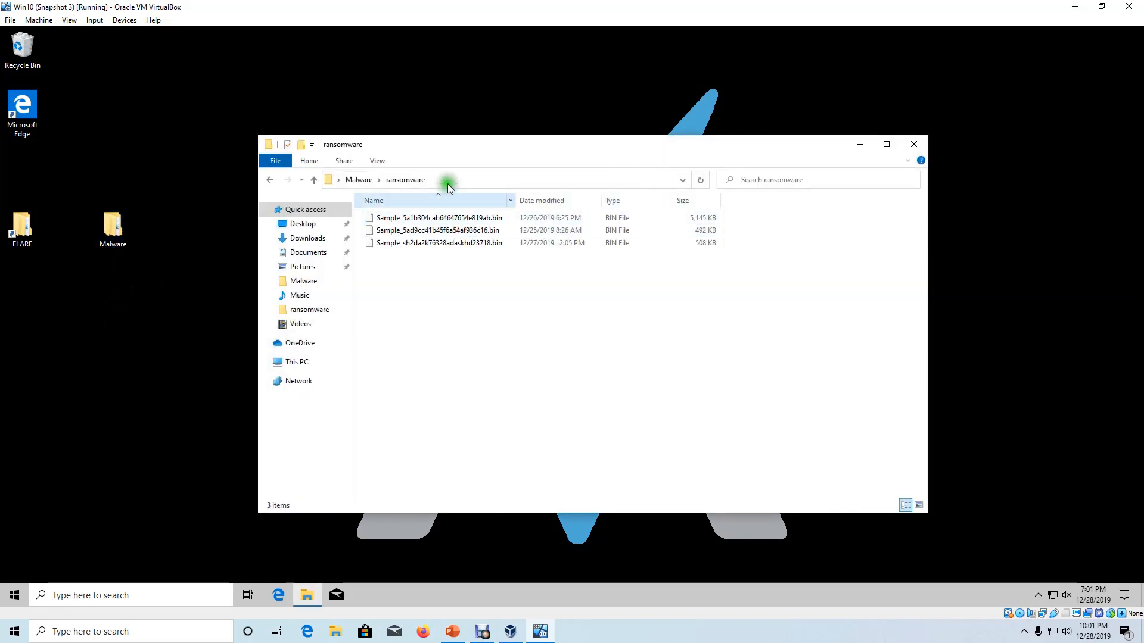
pyautogui.moveTo(451, 145); pyautogui.dragTo(544, 111)
pyautogui.click(619, 208)
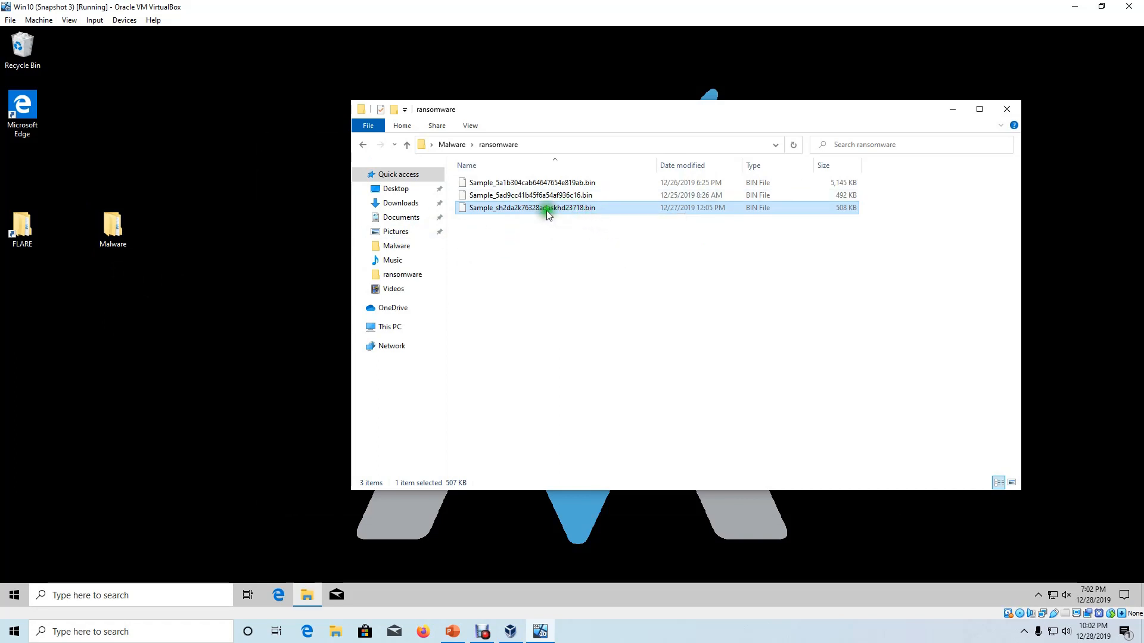
# Launch fileinsight from the Hex Editors folder of the desktop's FLARE tool collection.
pyautogui.click(17, 234)
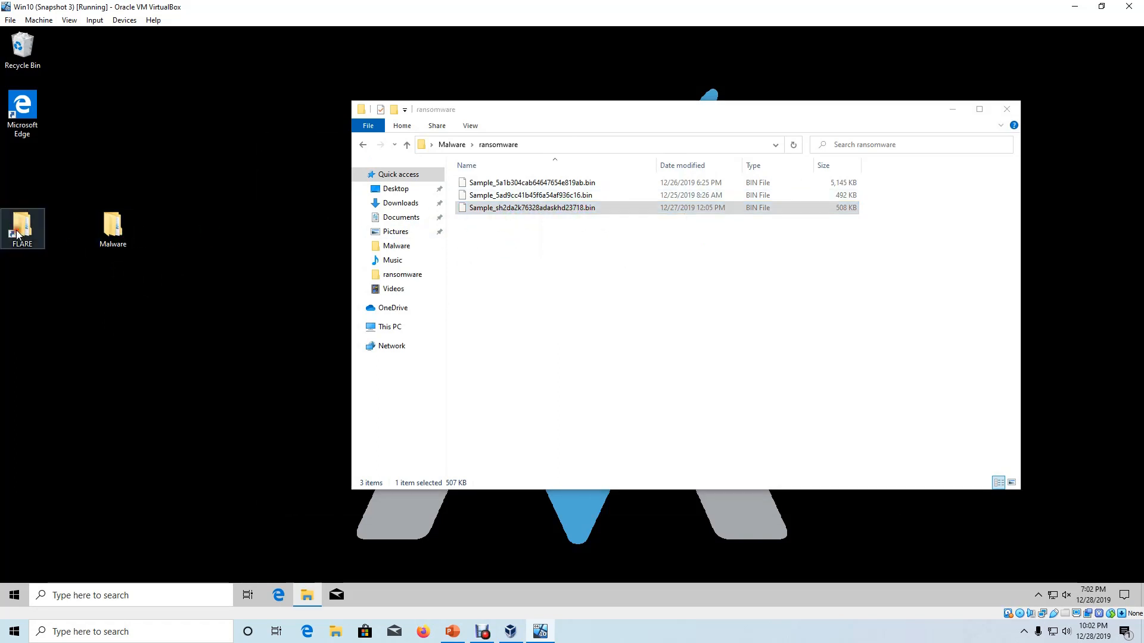
pyautogui.doubleClick(18, 234)
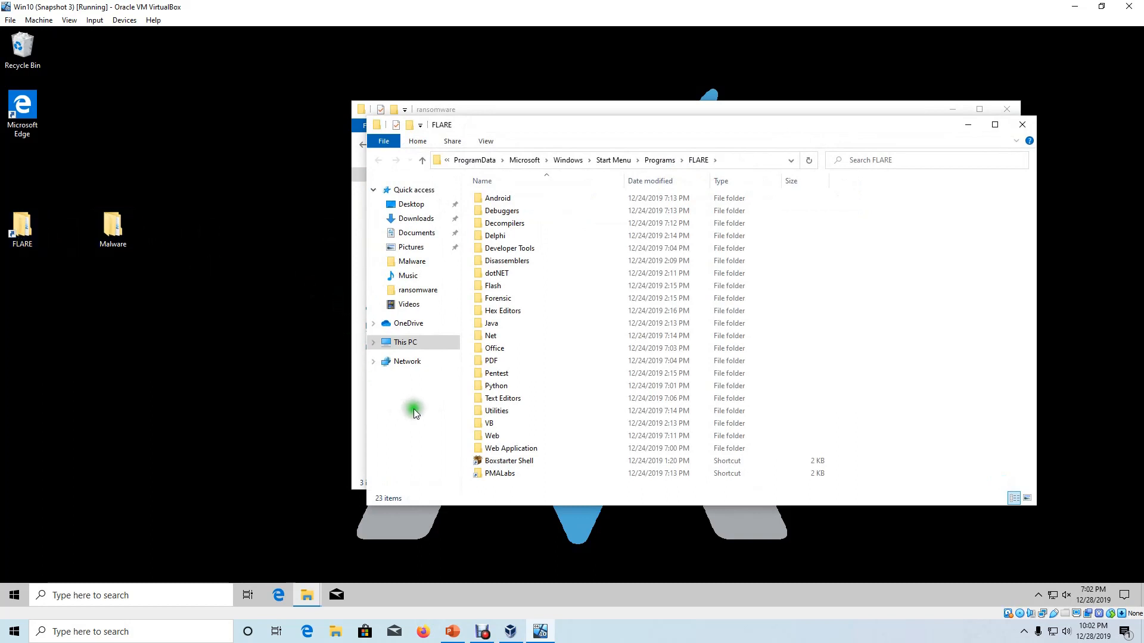
pyautogui.doubleClick(537, 307)
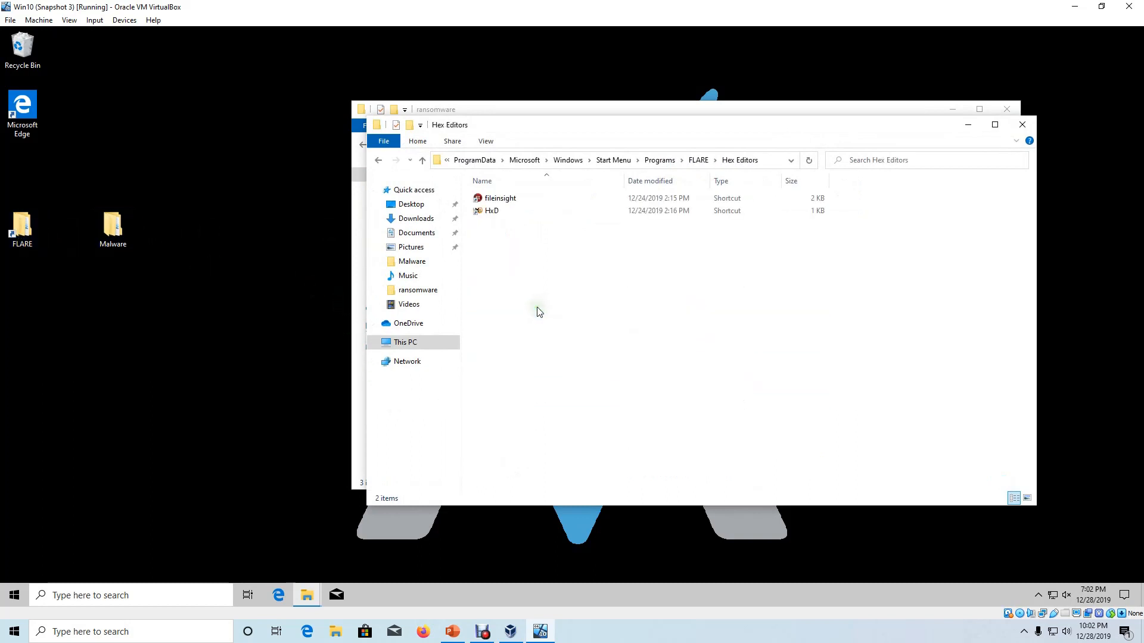
pyautogui.doubleClick(542, 199)
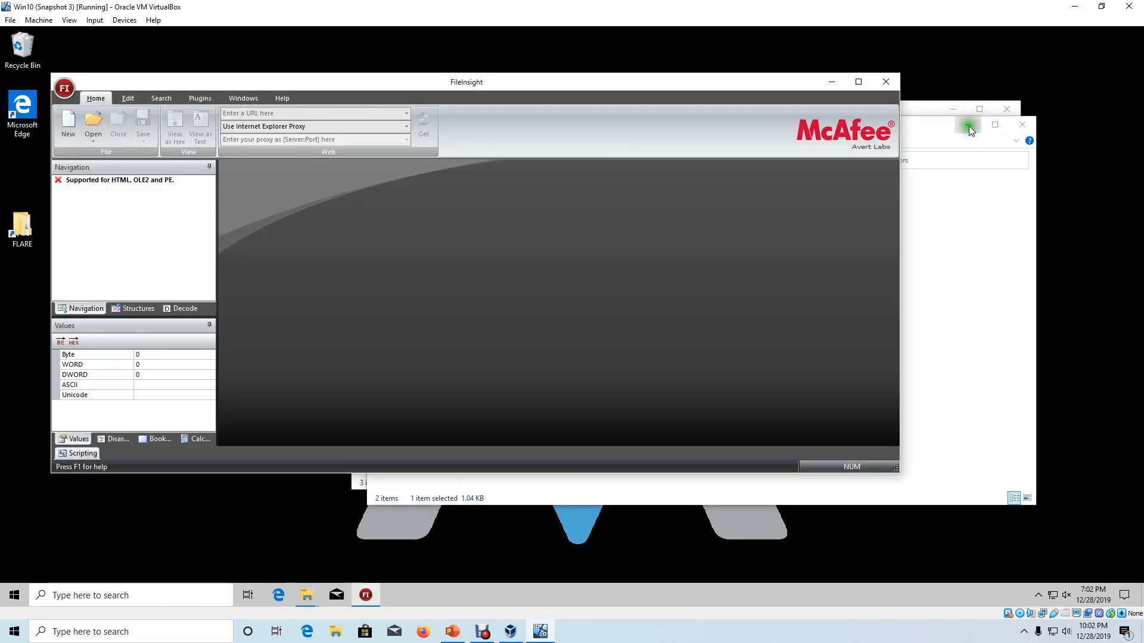
# Load Sample_sh2da2k76328adaskhd23718.bin into FileInsight and select its first two bytes, 4D 5A.
pyautogui.click(969, 125)
pyautogui.moveTo(936, 116); pyautogui.dragTo(1019, 117)
pyautogui.moveTo(656, 210); pyautogui.dragTo(301, 235)
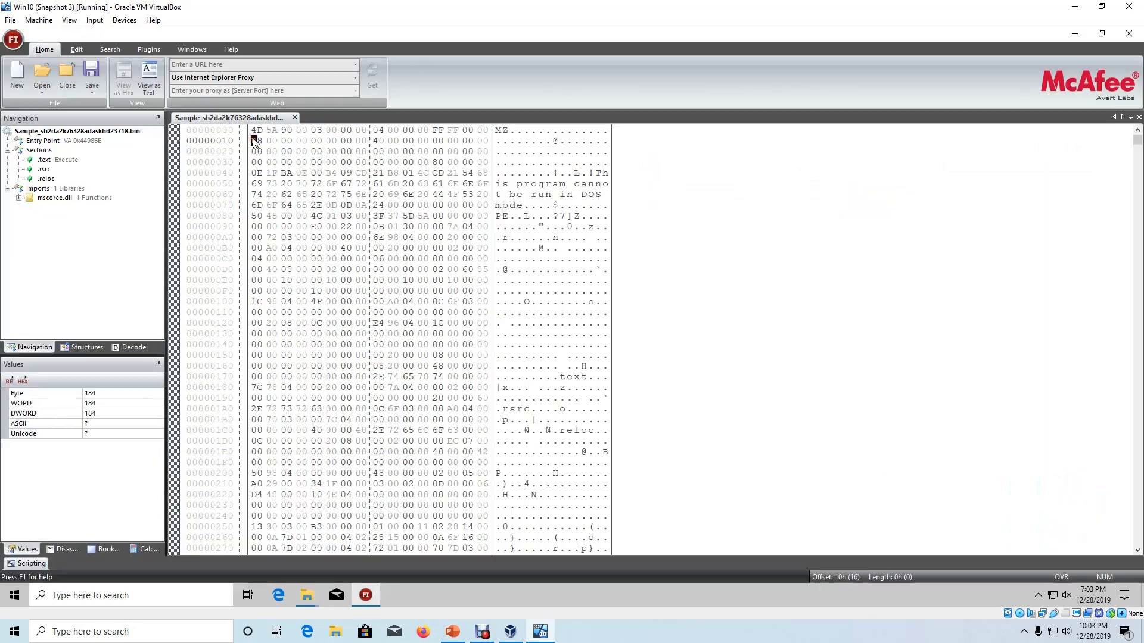
pyautogui.click(258, 132)
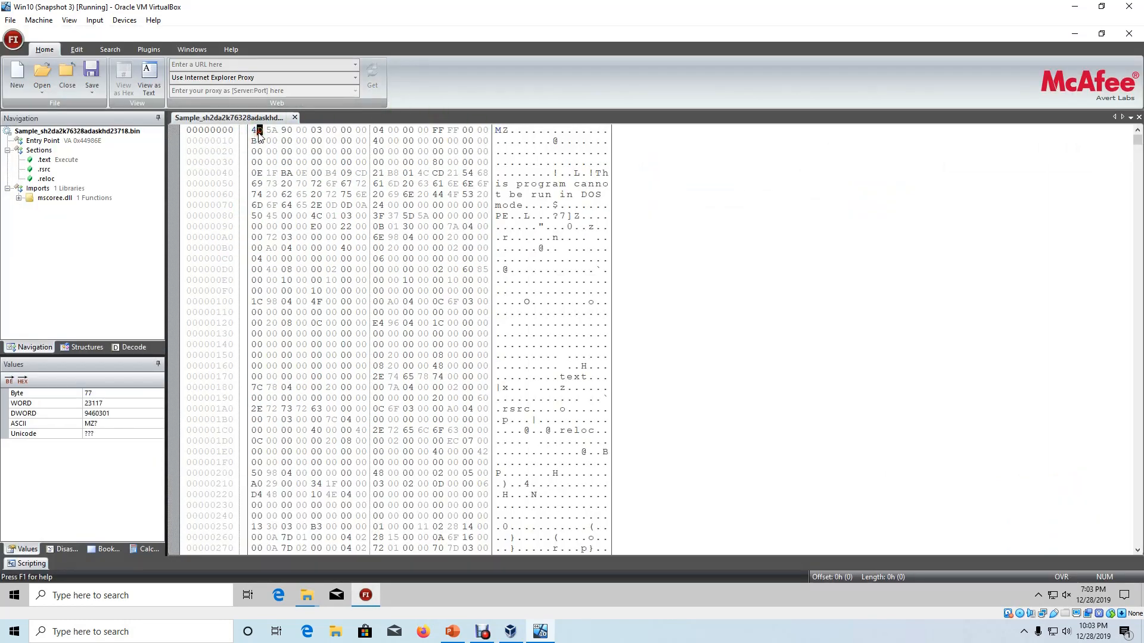
pyautogui.moveTo(271, 134); pyautogui.dragTo(274, 134)
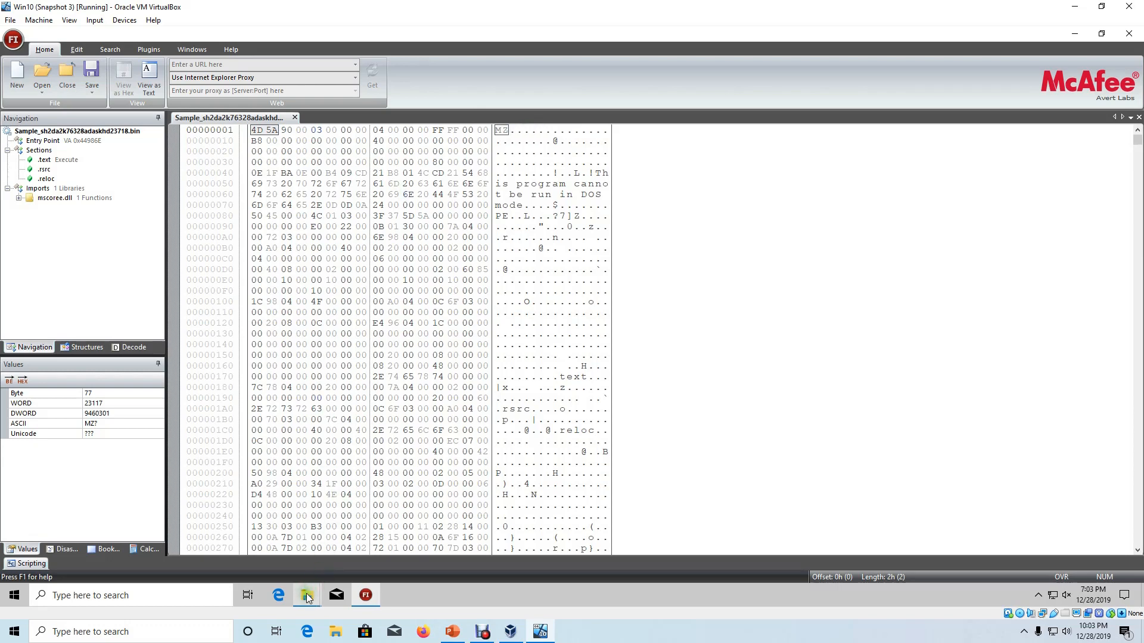
# Bring the ransomware folder window back up and select Sample_sh2da2k76328adaskhd23718.bin to check its file extension.
pyautogui.moveTo(308, 598)
pyautogui.click(398, 554)
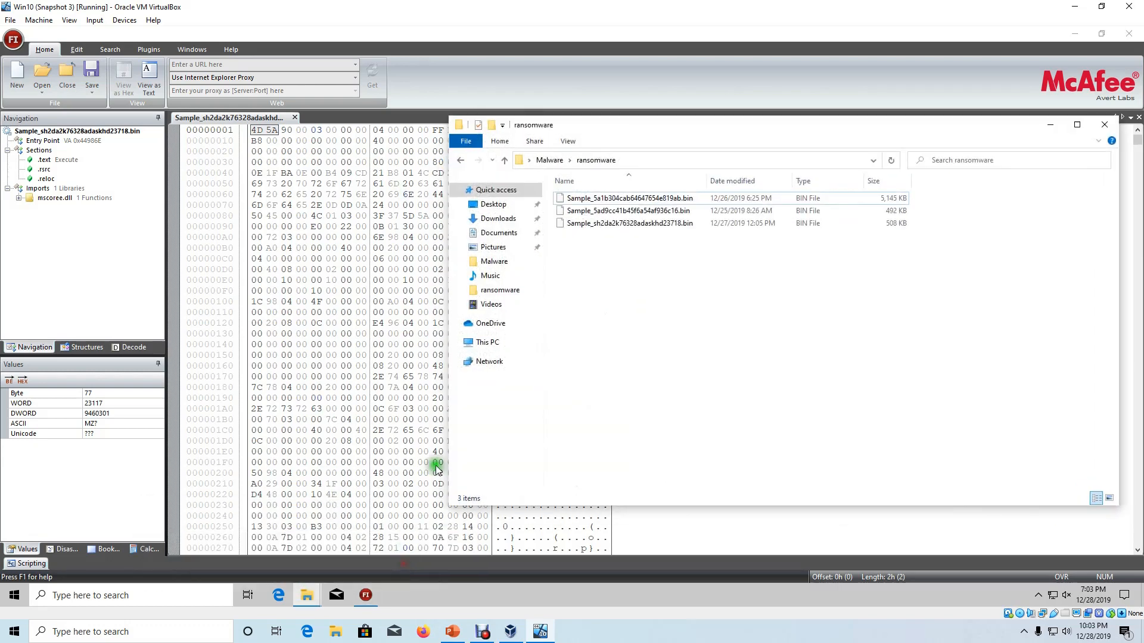
pyautogui.click(652, 227)
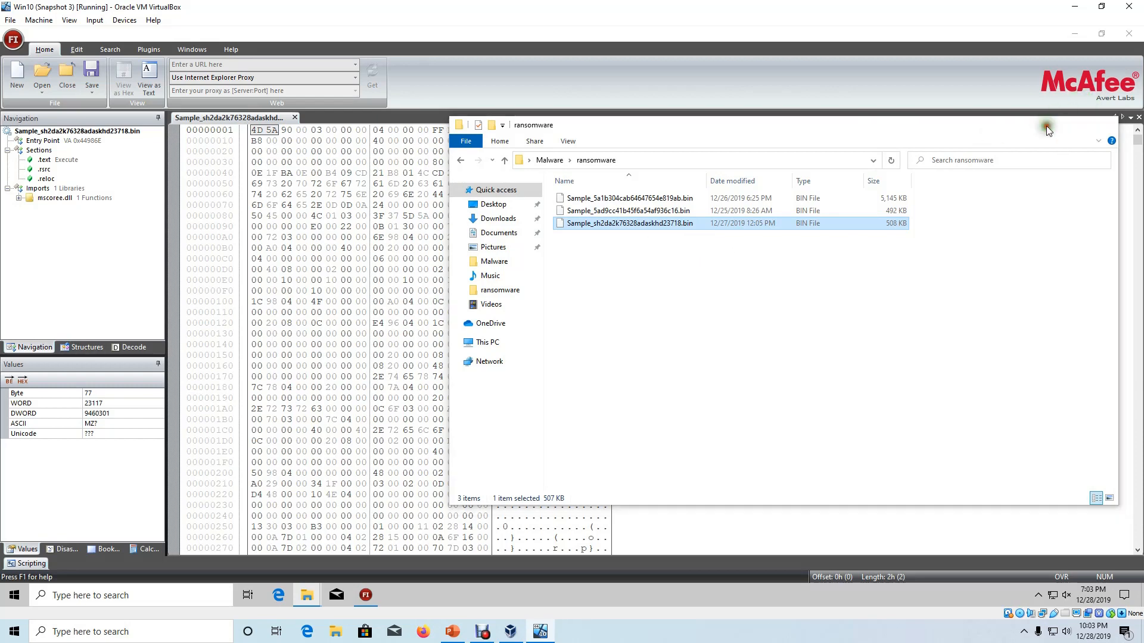
# Minimize the open windows and launch exeinfope from the Utilities folder of the FLARE tool collection.
pyautogui.click(1047, 125)
pyautogui.click(1073, 34)
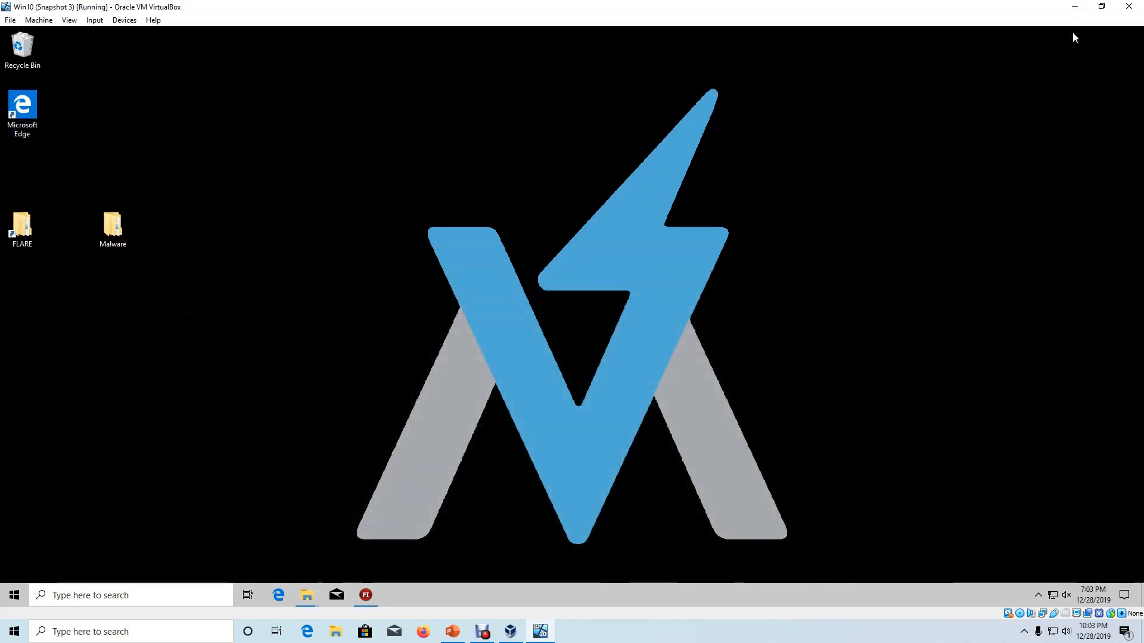
pyautogui.doubleClick(22, 225)
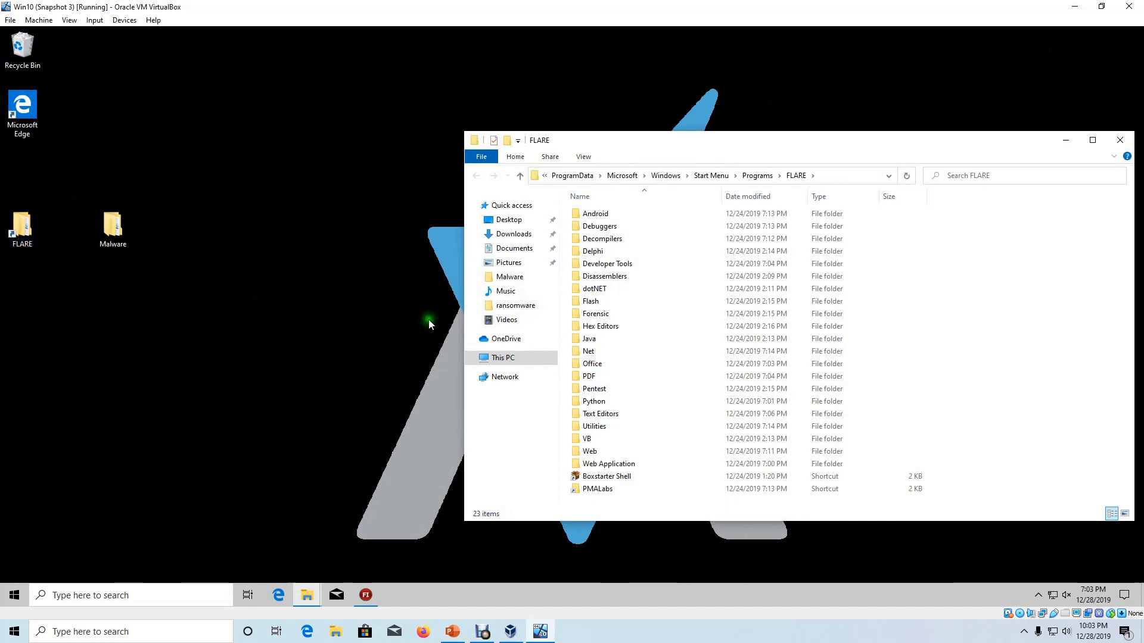
pyautogui.doubleClick(613, 422)
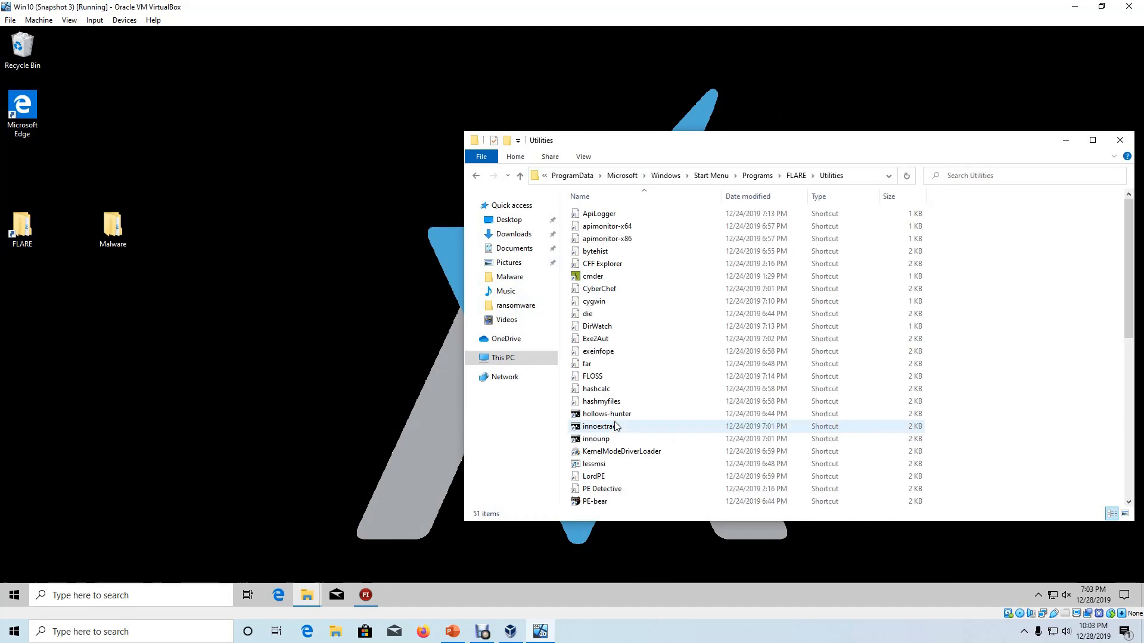
pyautogui.click(624, 358)
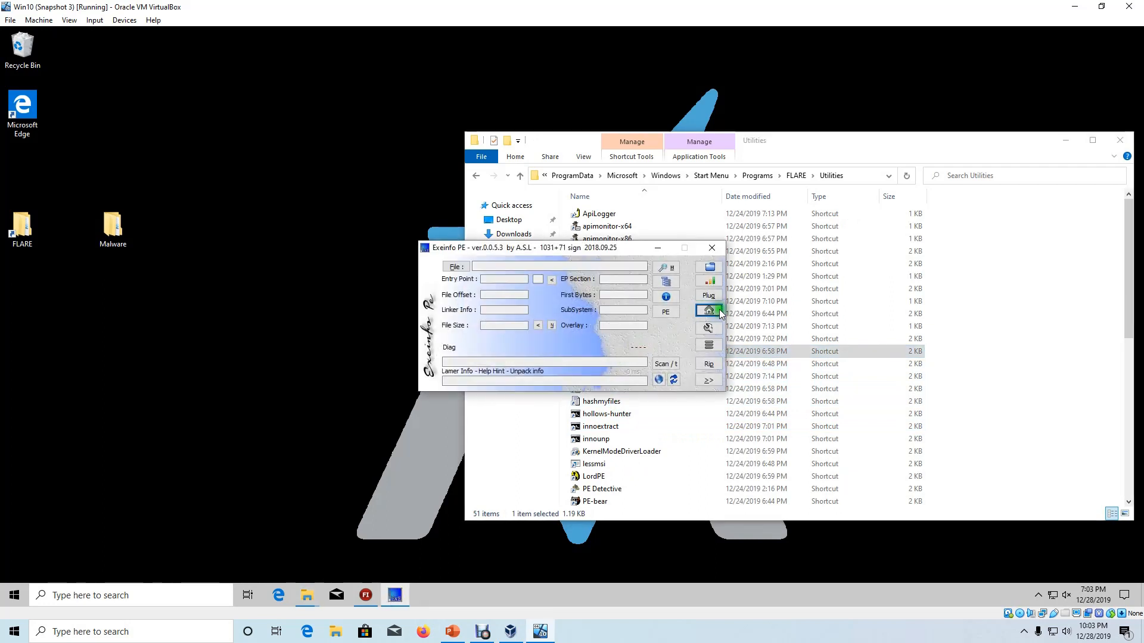
pyautogui.click(1065, 143)
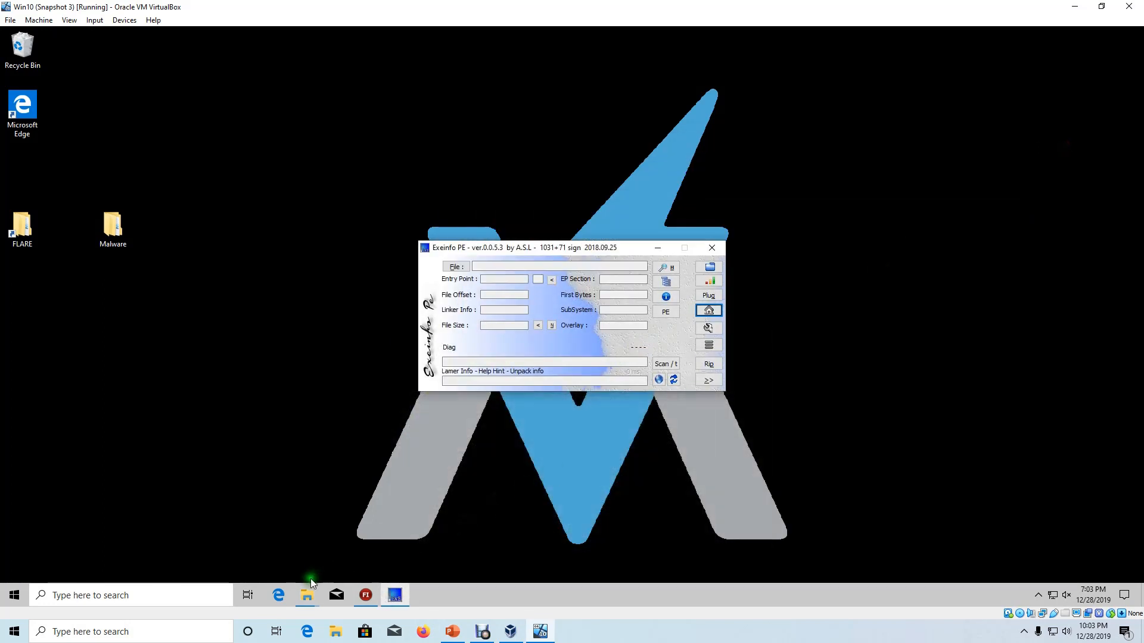
# Load Sample_sh2da2k76328adaskhd23718.bin from the ransomware folder into Exeinfo PE.
pyautogui.moveTo(298, 595)
pyautogui.click(330, 558)
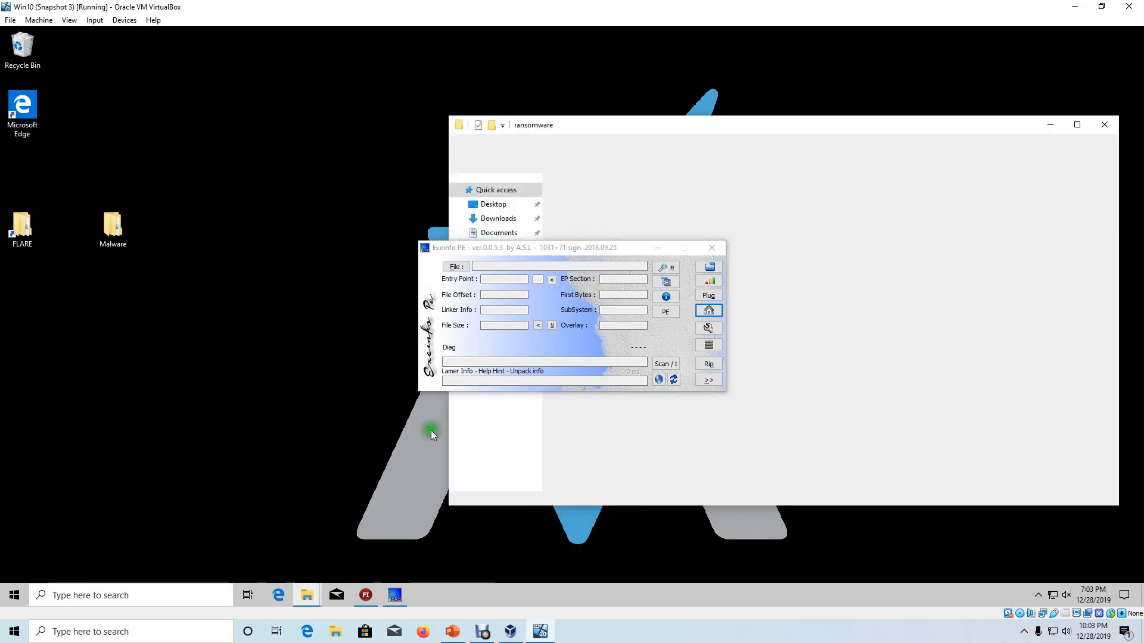
pyautogui.moveTo(657, 126); pyautogui.dragTo(711, 109)
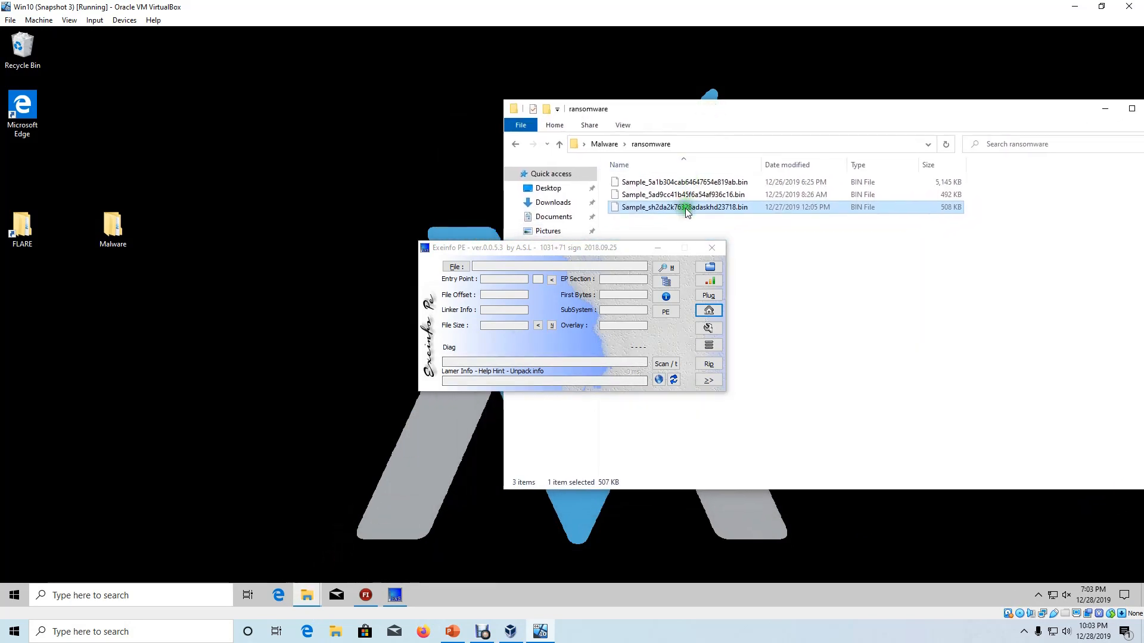
pyautogui.moveTo(685, 209); pyautogui.dragTo(573, 297)
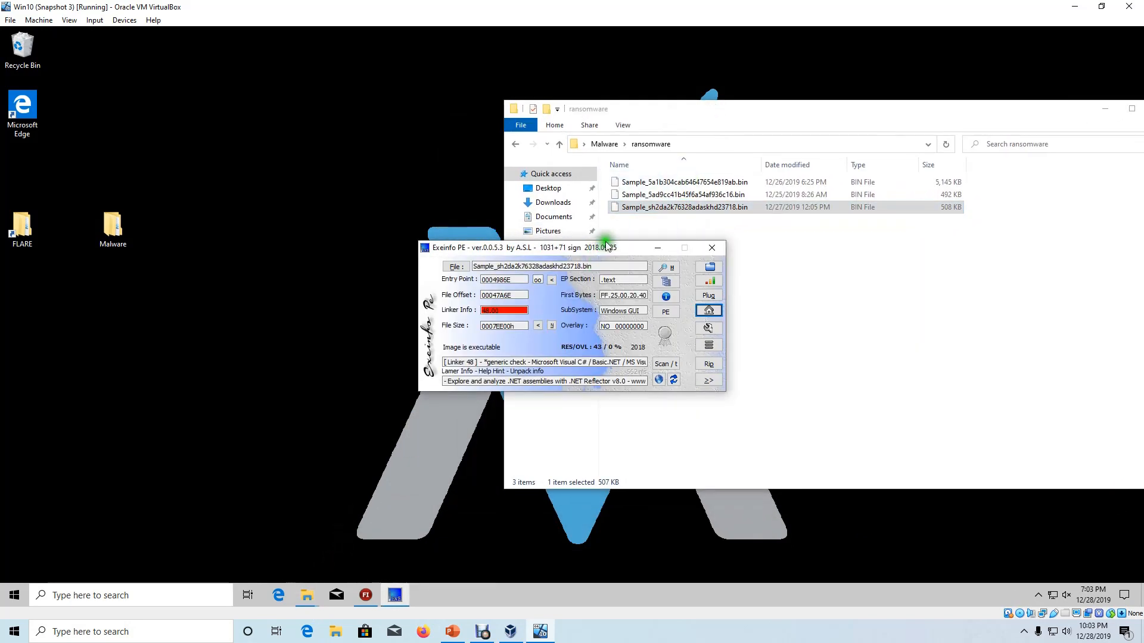
# Examine the sample's SubSystem value in Exeinfo PE and open its detailed PE header information.
pyautogui.moveTo(606, 246); pyautogui.dragTo(393, 177)
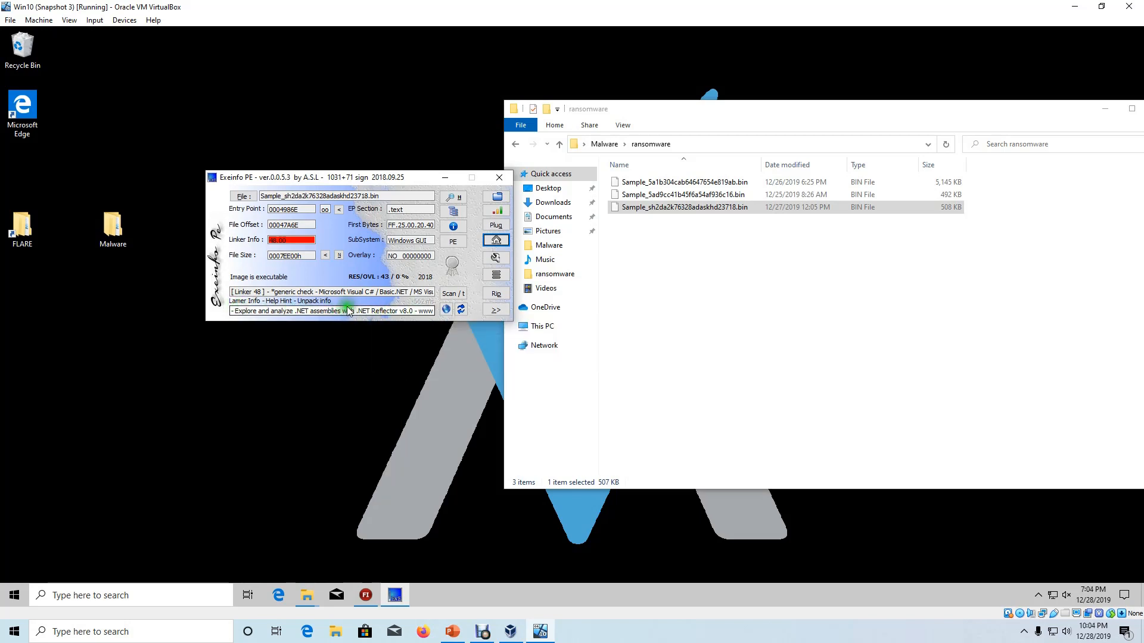
pyautogui.moveTo(388, 240); pyautogui.dragTo(435, 241)
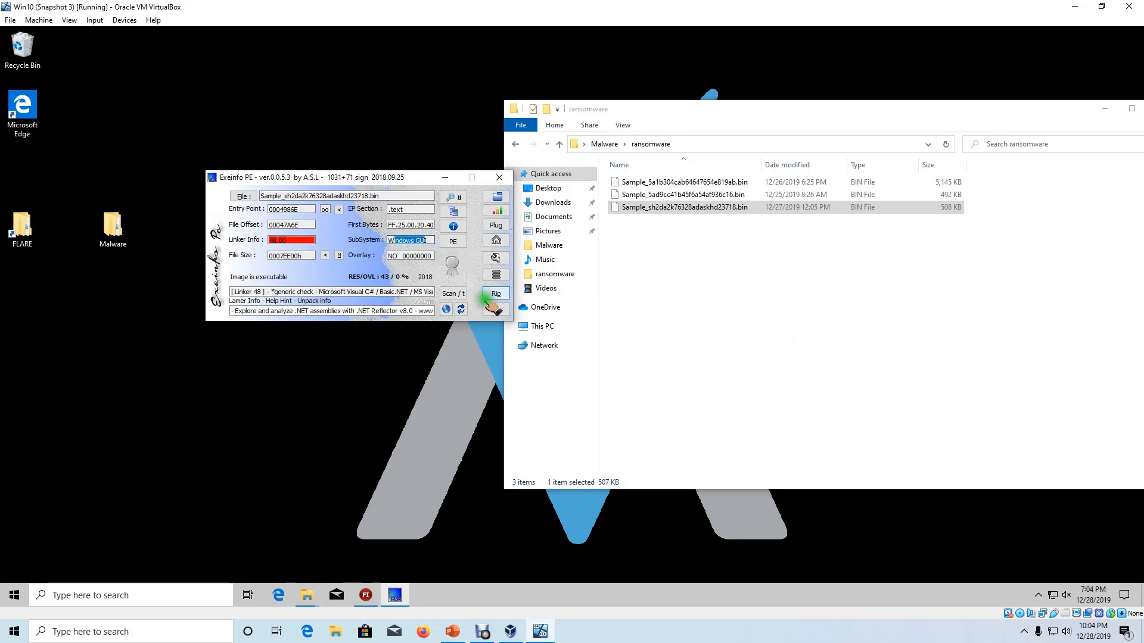
pyautogui.click(454, 242)
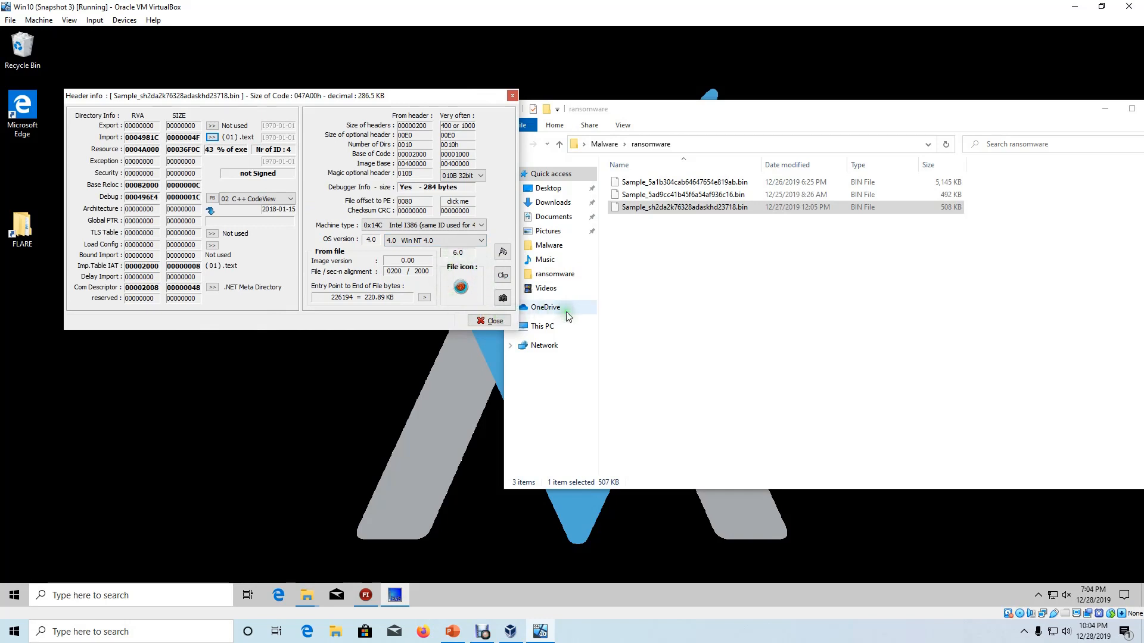
# Rename Sample_sh2da2k76328adaskhd23718.bin in the ransomware folder to flappybird.exe and select the renamed file.
pyautogui.click(685, 207)
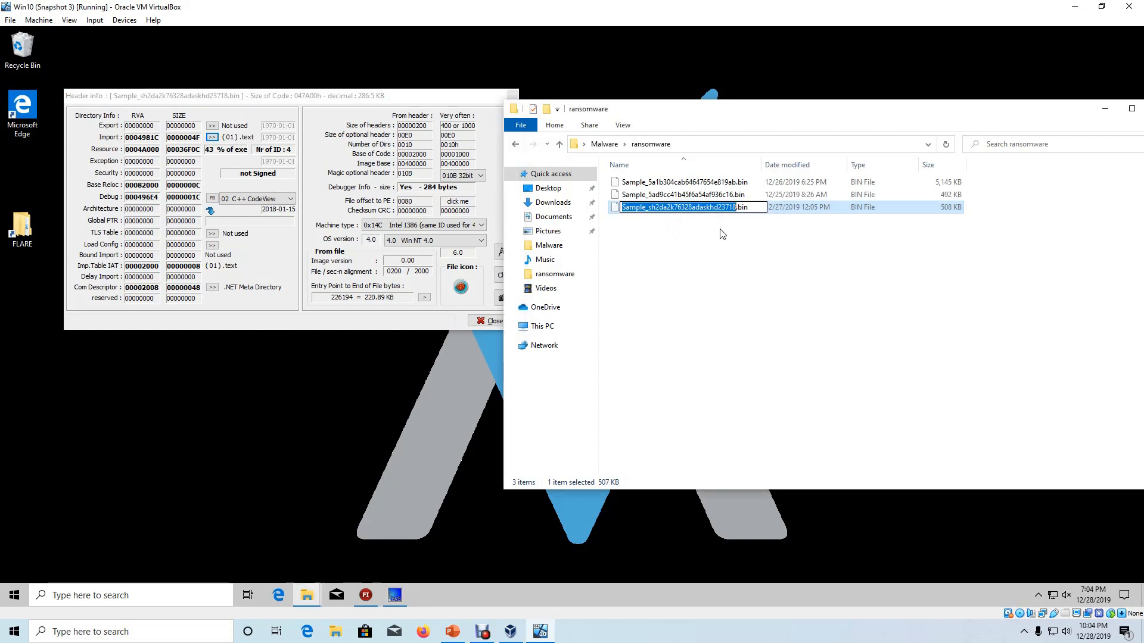
pyautogui.write('flappybird.exe')
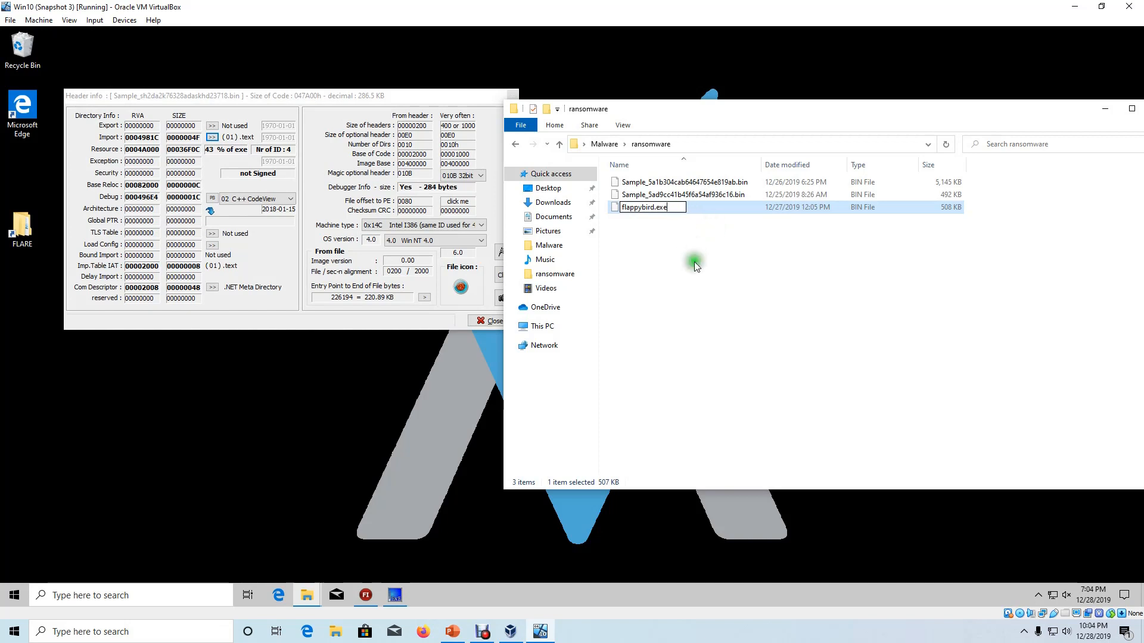
pyautogui.press('Return')
pyautogui.click(625, 317)
pyautogui.click(674, 185)
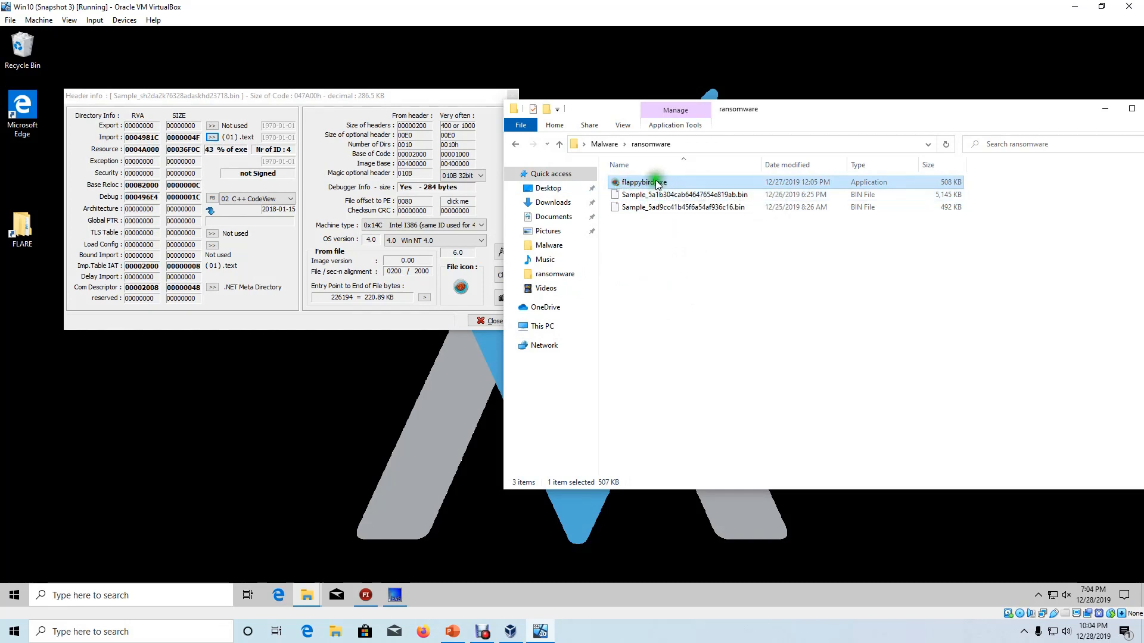
pyautogui.moveTo(653, 185)
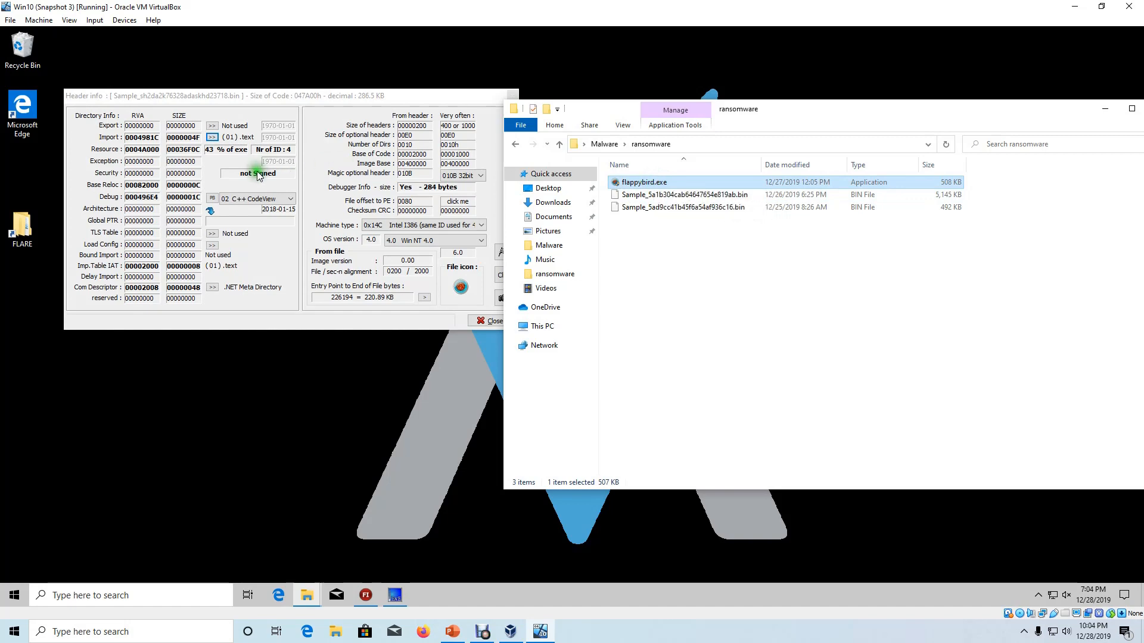
# Switch back to FileInsight and run the Strings plugin on the loaded sample.
pyautogui.click(361, 601)
pyautogui.click(371, 591)
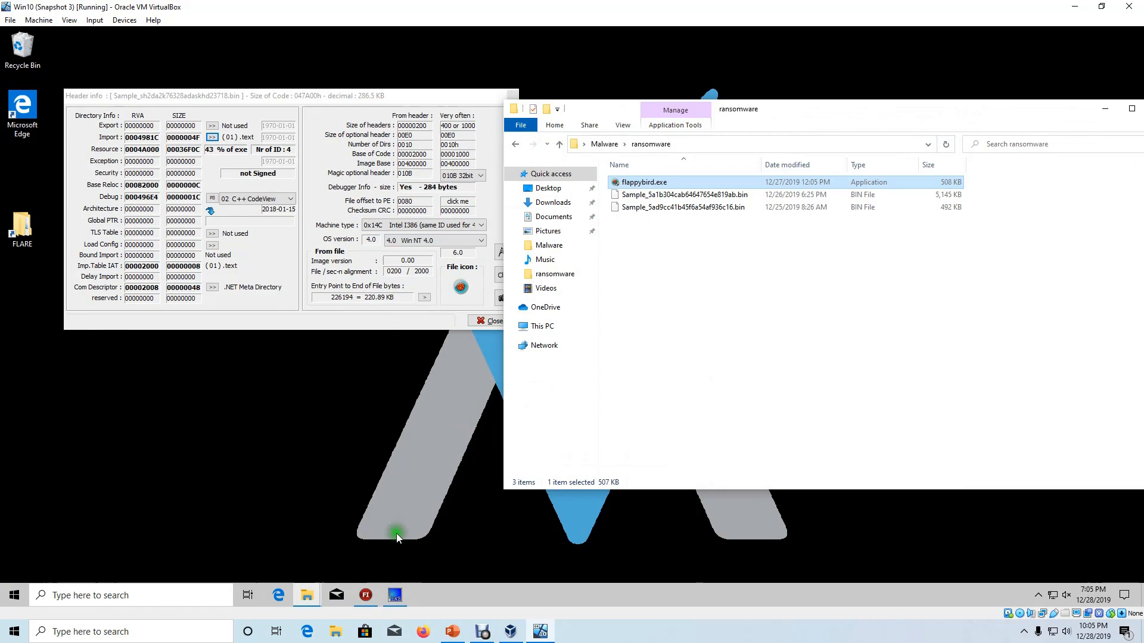
pyautogui.click(371, 592)
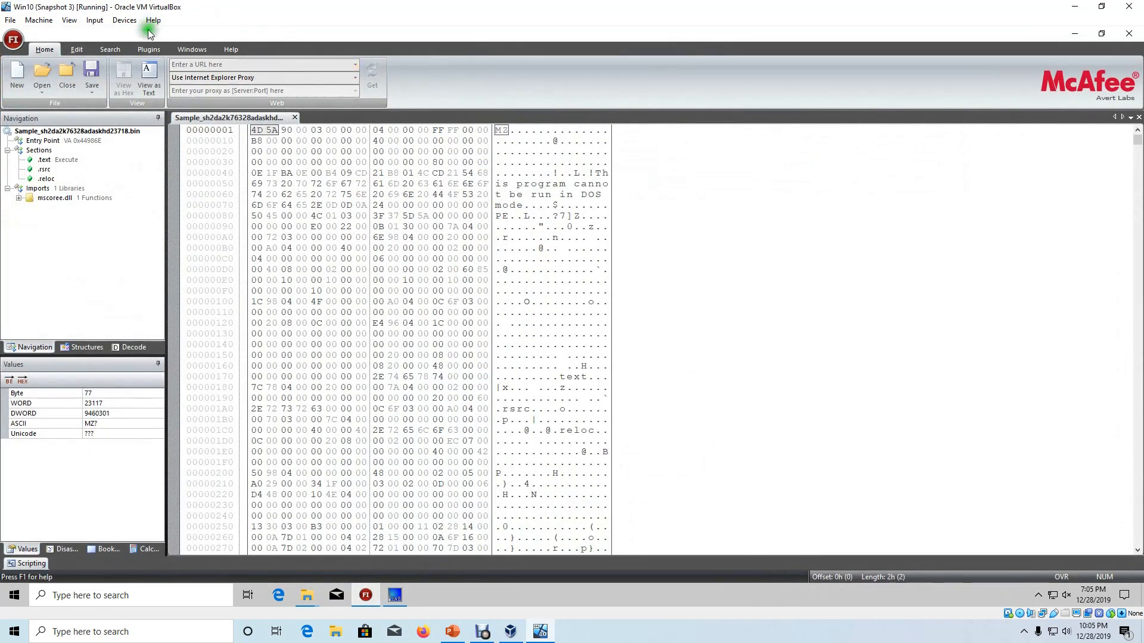
pyautogui.click(143, 50)
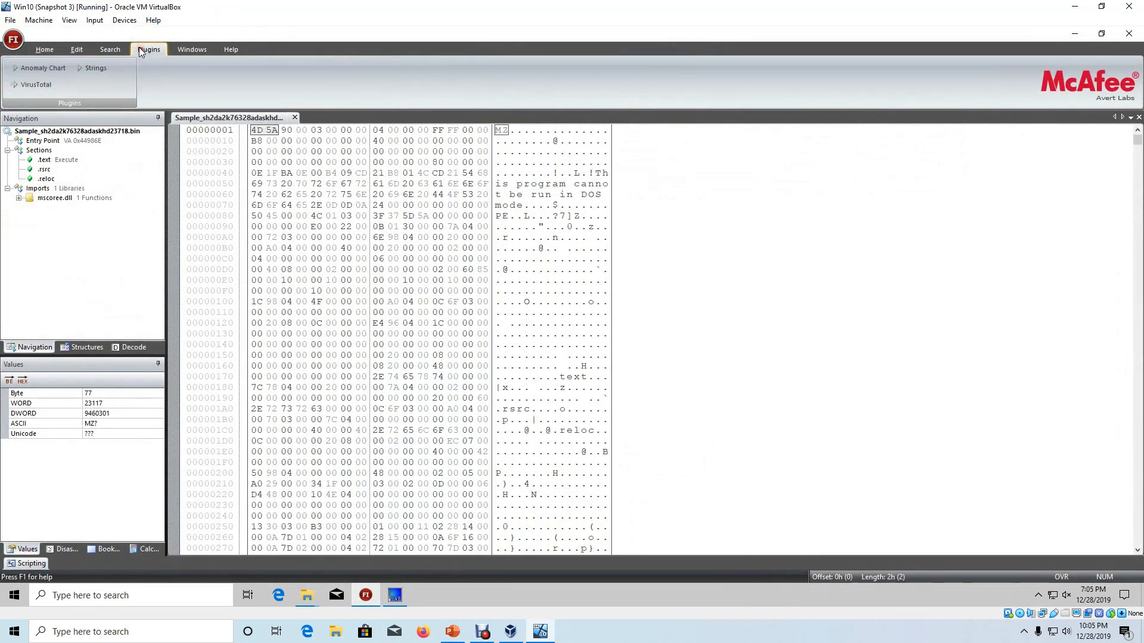
pyautogui.click(95, 68)
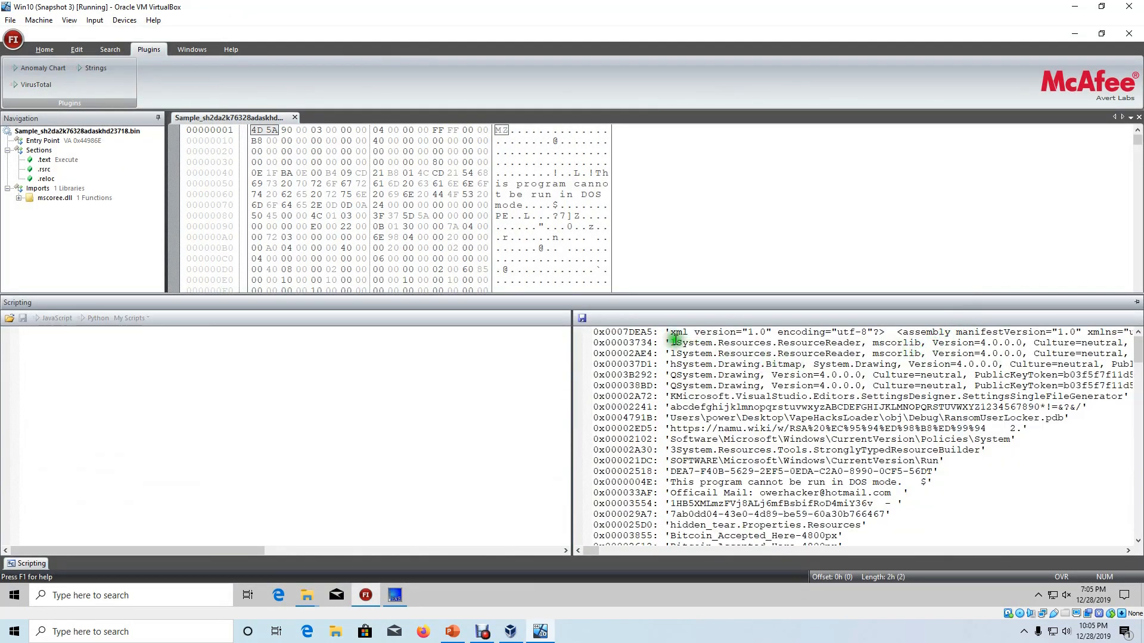
# Highlight the first dozen extracted strings to review the sample's library references, debug path, URL and registry paths.
pyautogui.moveTo(672, 336); pyautogui.dragTo(1054, 439)
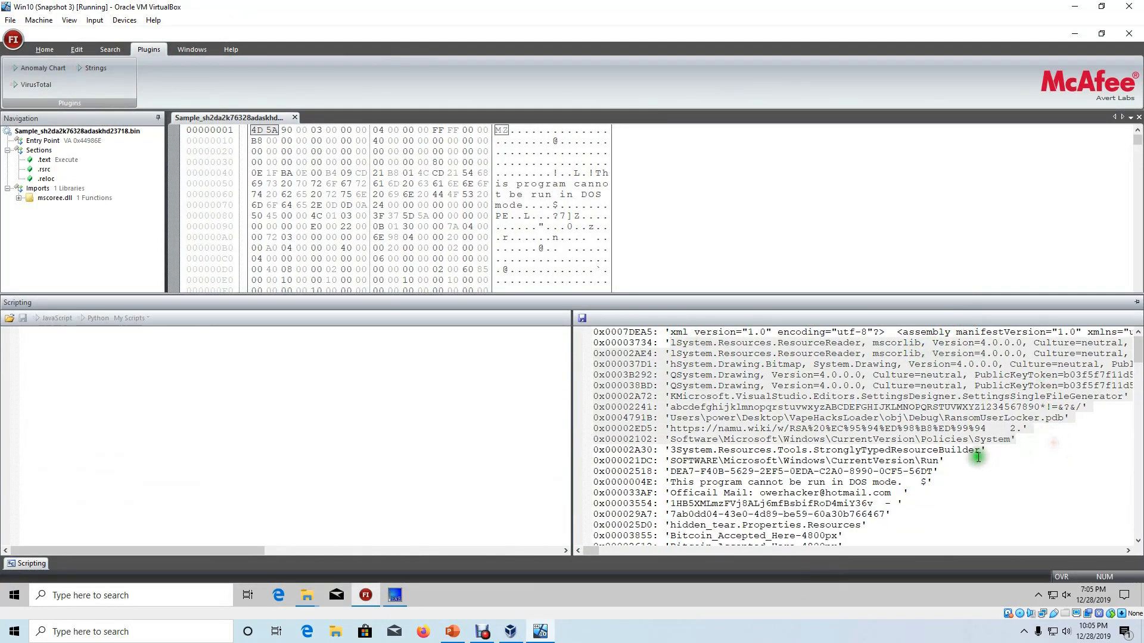
pyautogui.click(940, 466)
pyautogui.moveTo(940, 466); pyautogui.dragTo(748, 386)
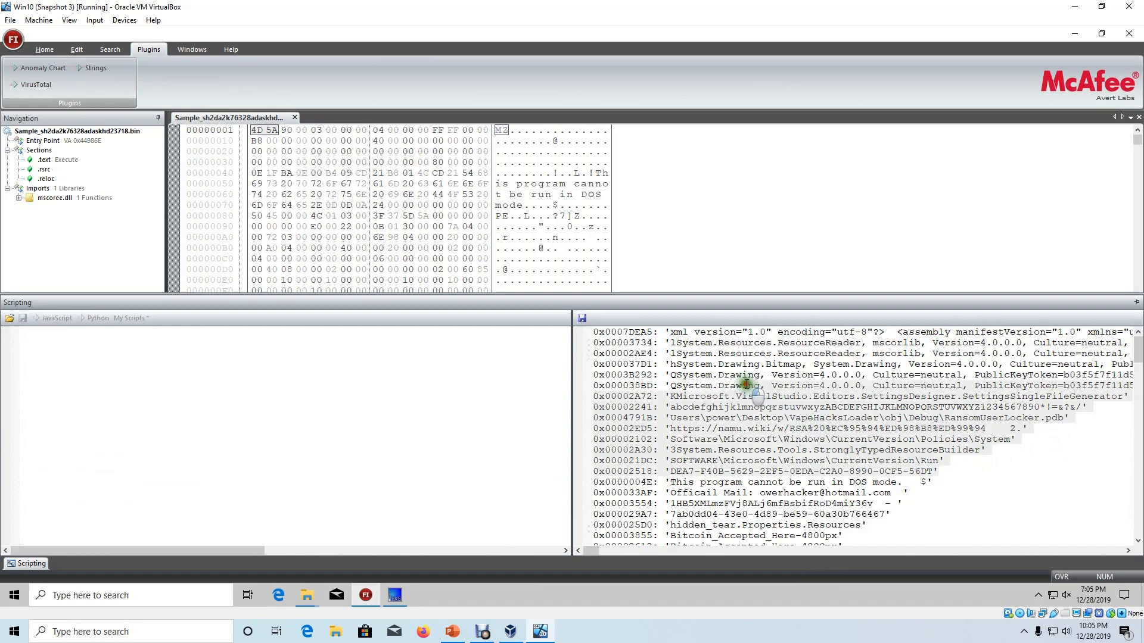
pyautogui.click(961, 470)
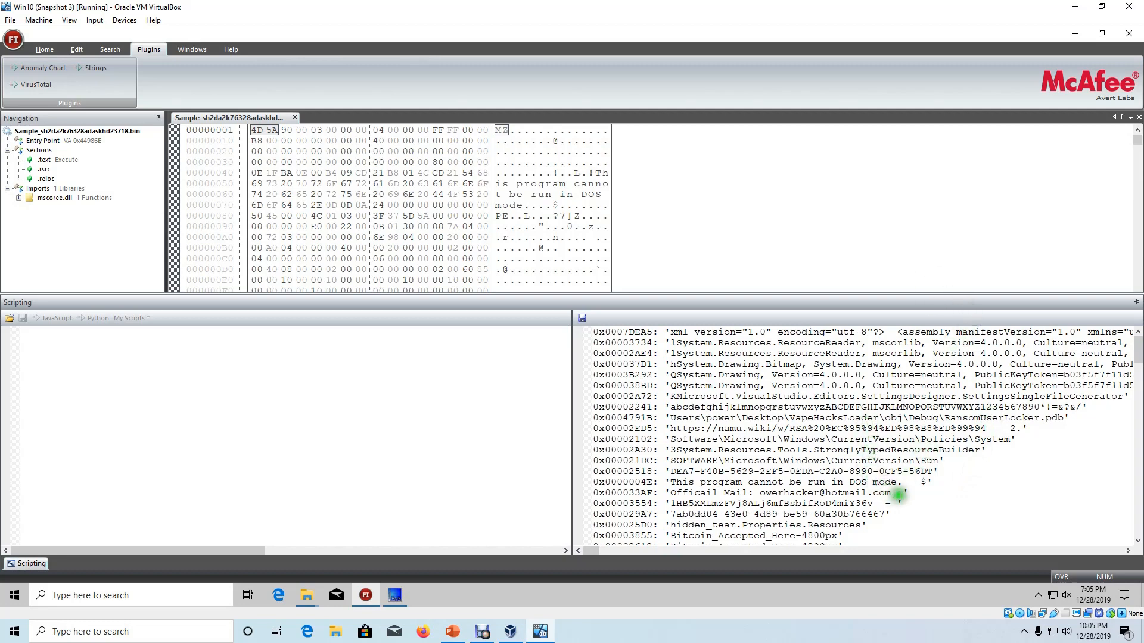
# Highlight the contact e-mail string and copy the Bitcoin address string at offset 0x00003554.
pyautogui.moveTo(921, 500); pyautogui.dragTo(671, 493)
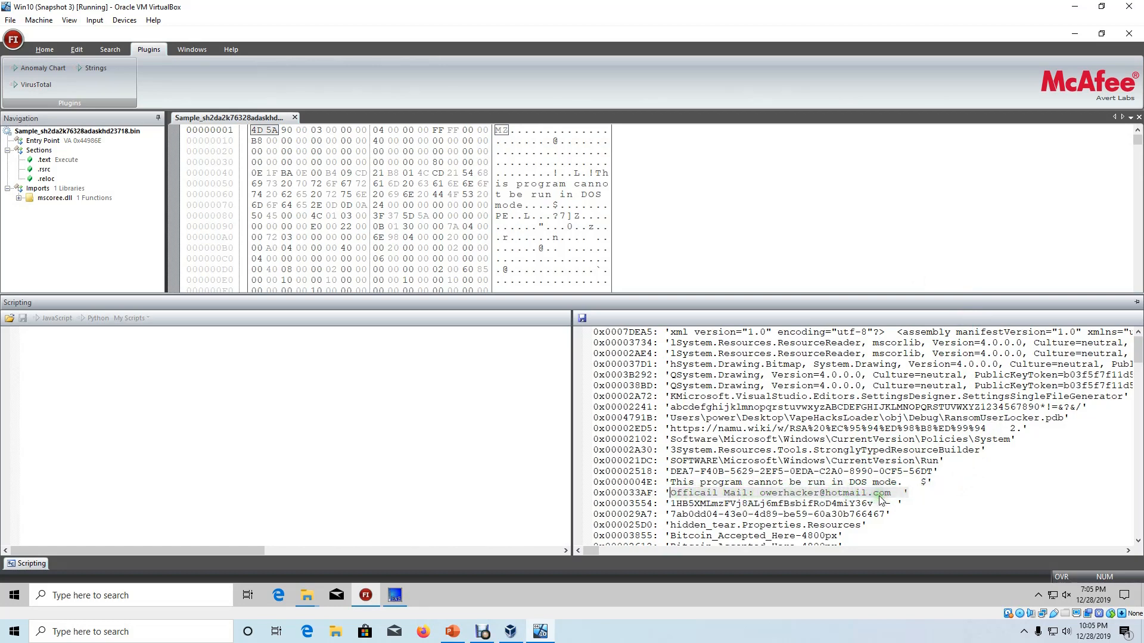
pyautogui.scroll(-1, 870, 469)
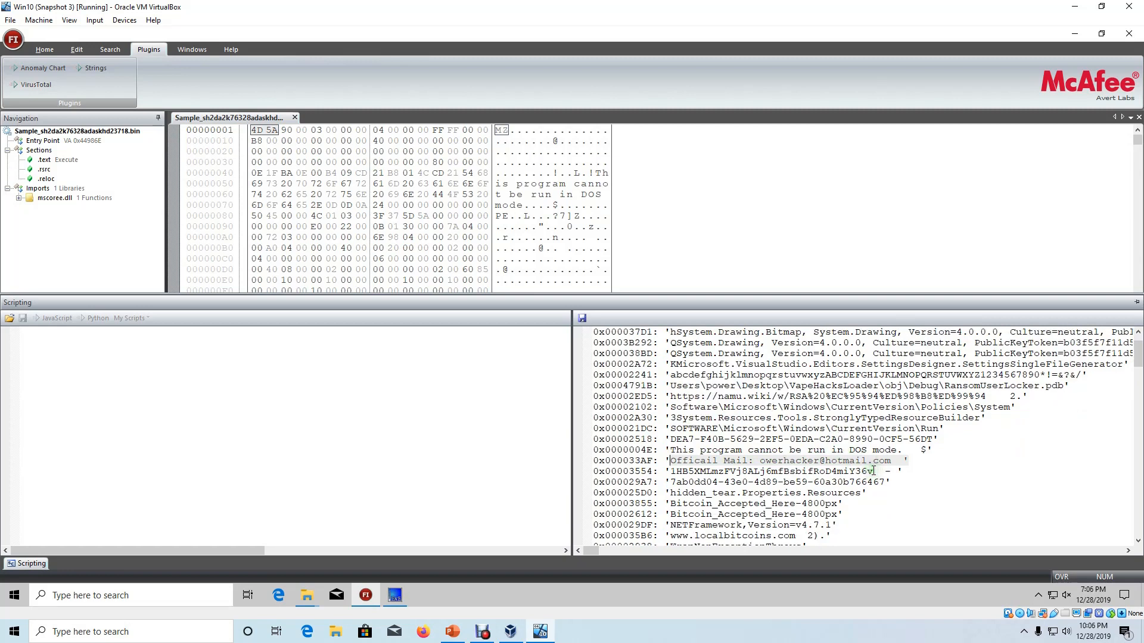
pyautogui.moveTo(873, 471); pyautogui.dragTo(669, 471)
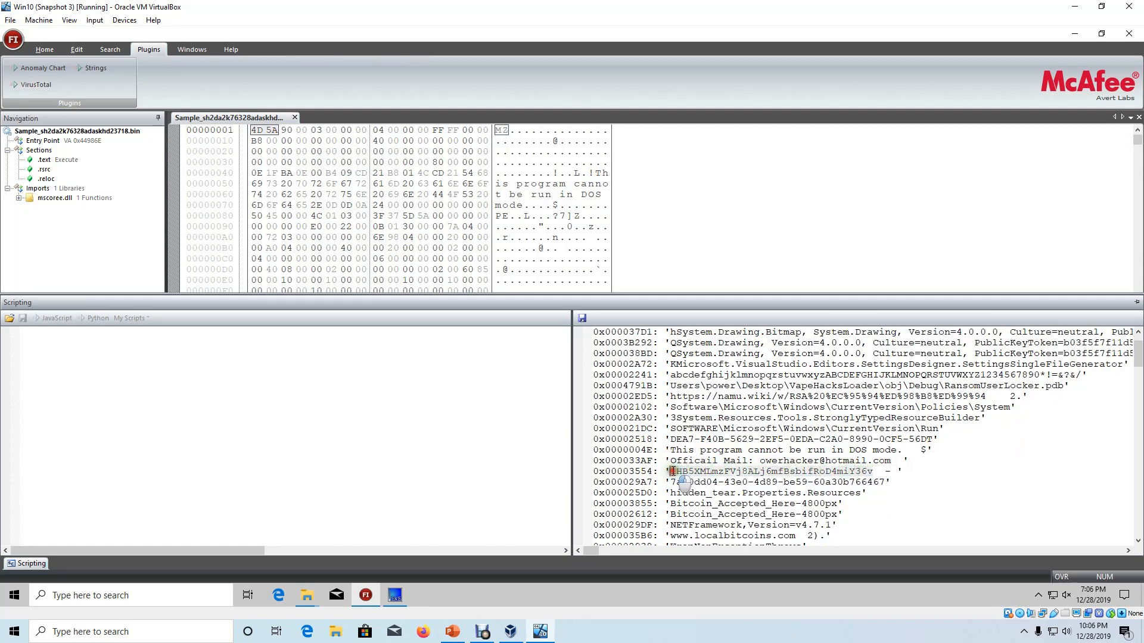
pyautogui.rightClick(723, 461)
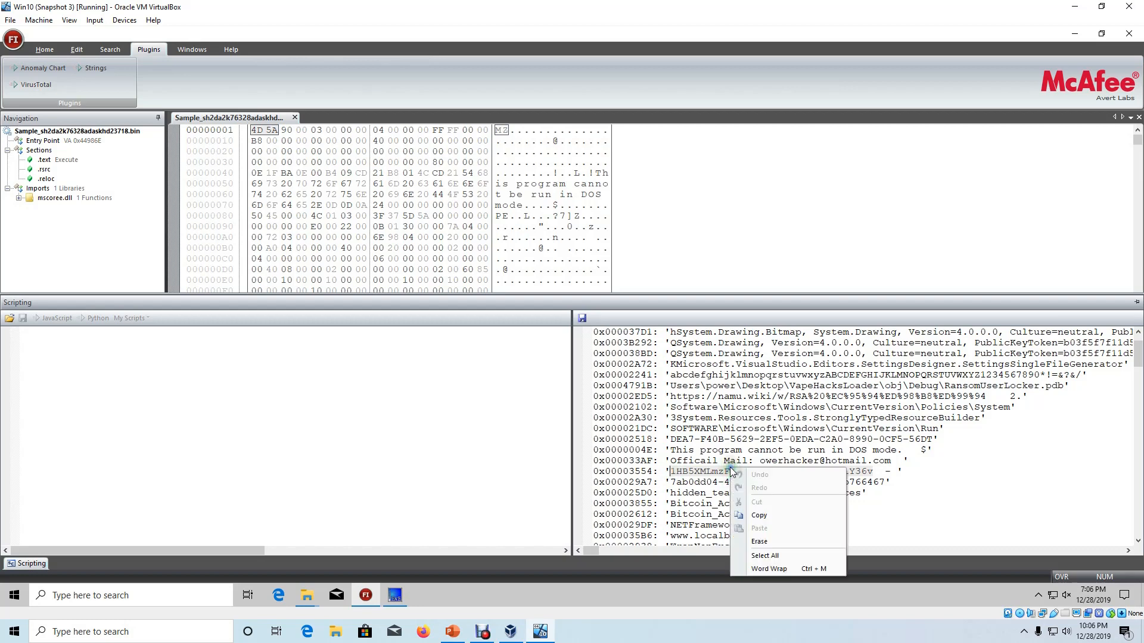
pyautogui.click(772, 514)
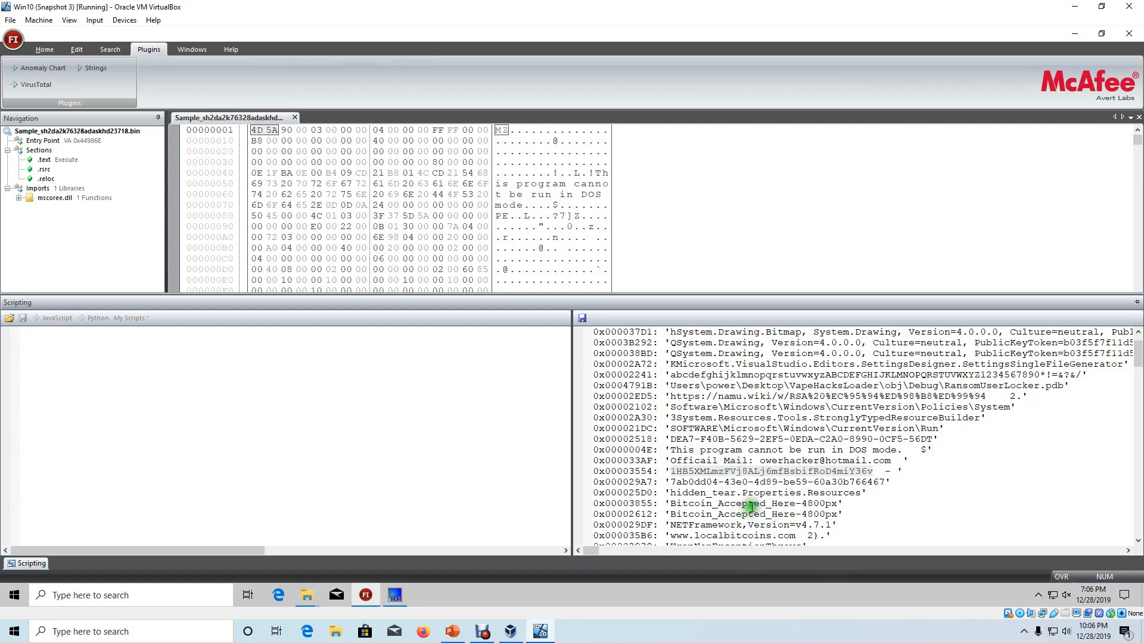
pyautogui.scroll(-1, 731, 511)
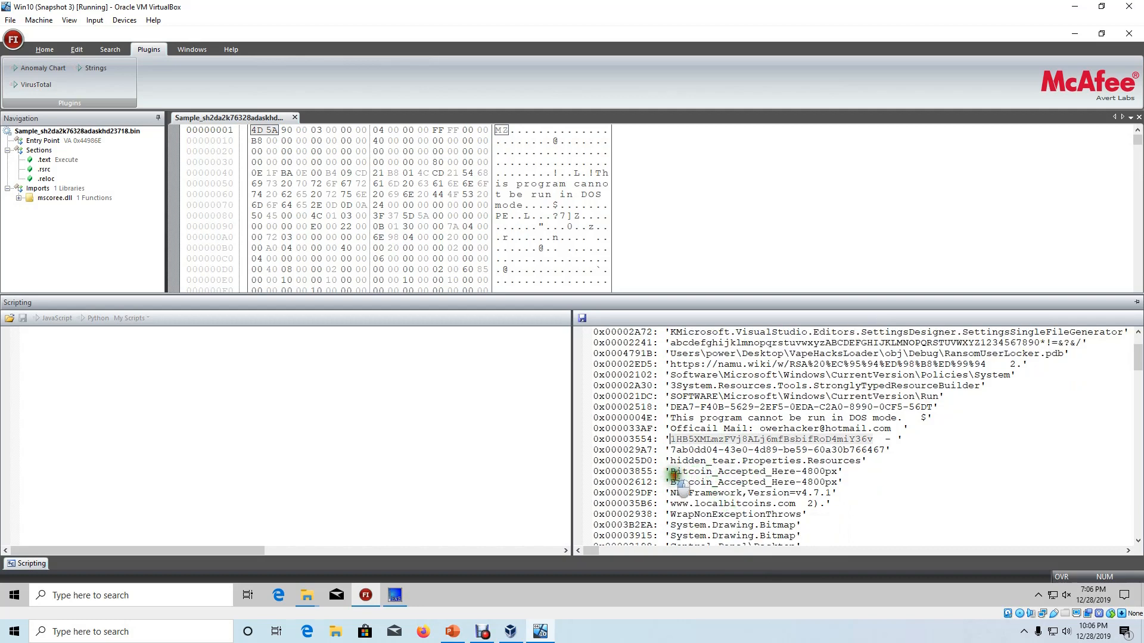
pyautogui.moveTo(670, 471); pyautogui.dragTo(796, 471)
pyautogui.scroll(-1, 727, 482)
pyautogui.moveTo(670, 472); pyautogui.dragTo(792, 478)
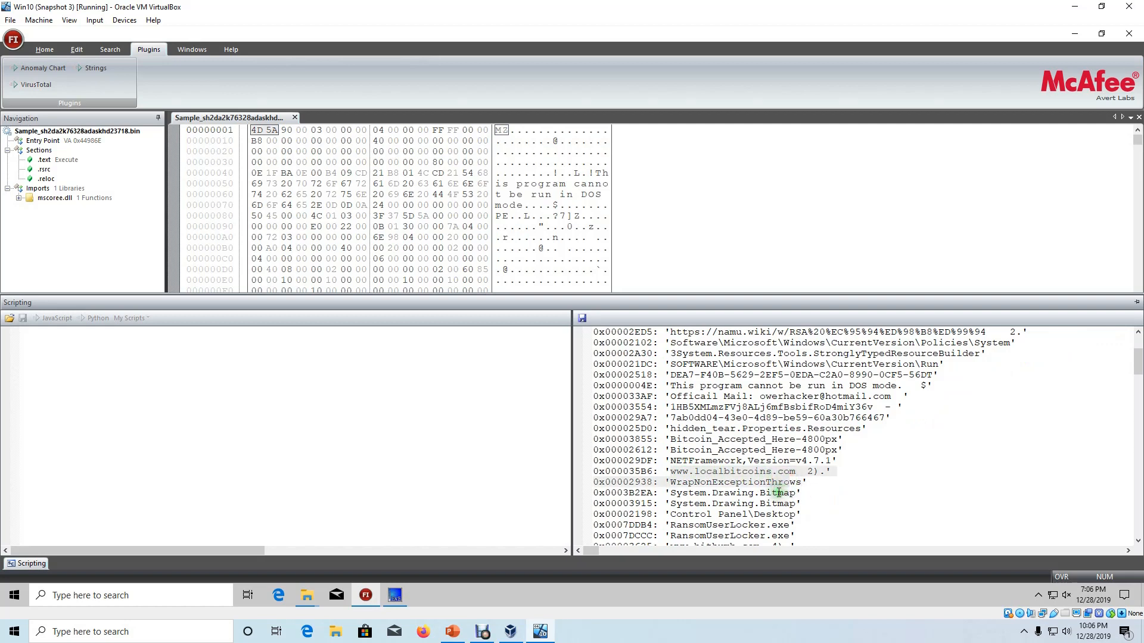
pyautogui.scroll(-1, 779, 494)
pyautogui.moveTo(670, 493); pyautogui.dragTo(794, 493)
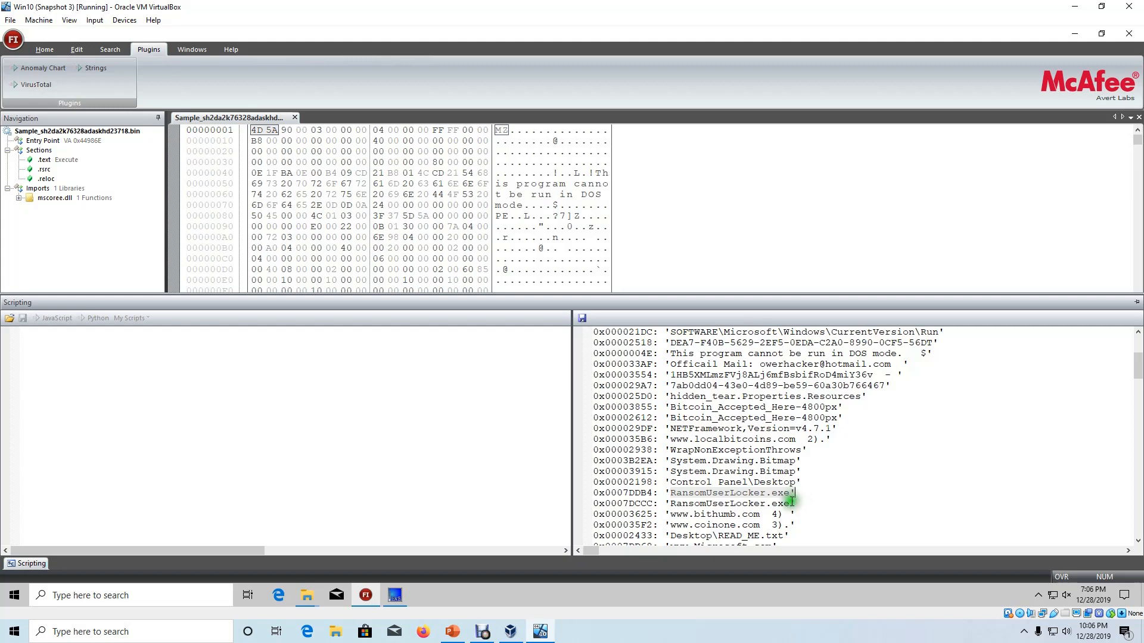
# Examine the remaining readable strings, covering exchange sites, the README file, Microsoft.com, version information, DisableTaskMgr and the key and text box entries.
pyautogui.scroll(-2, 789, 502)
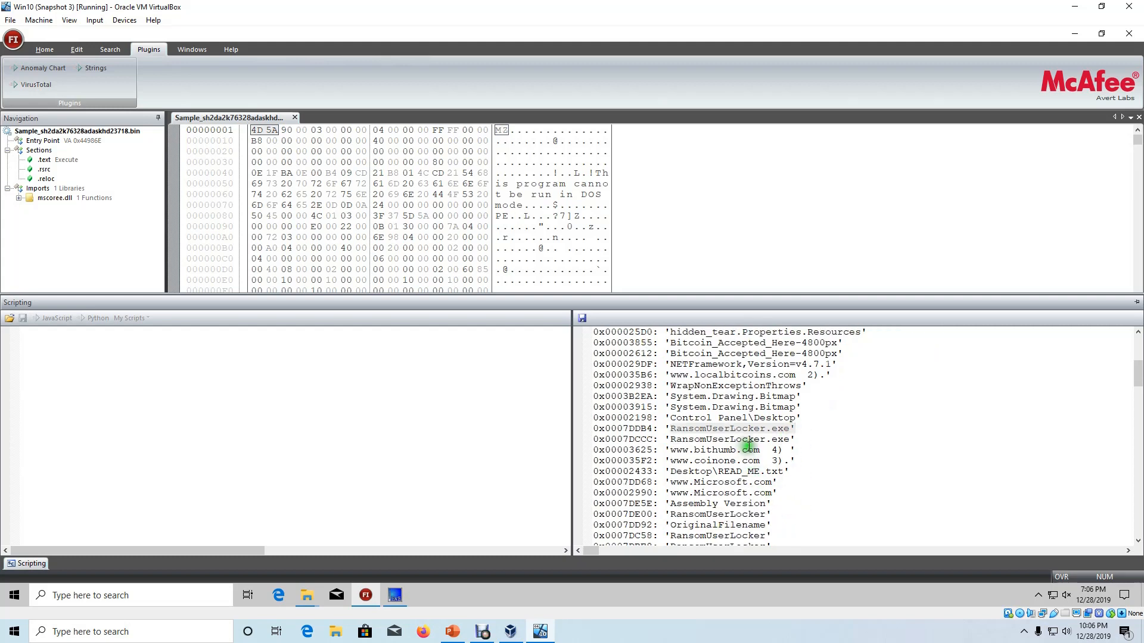
pyautogui.scroll(-1, 771, 469)
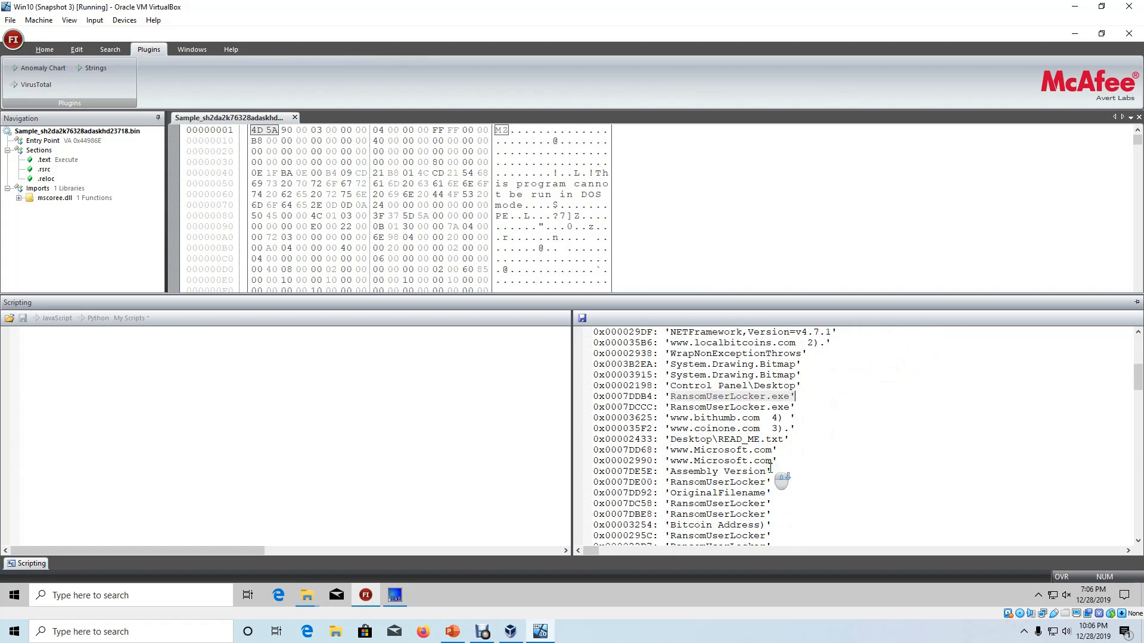
pyautogui.scroll(-1, 769, 472)
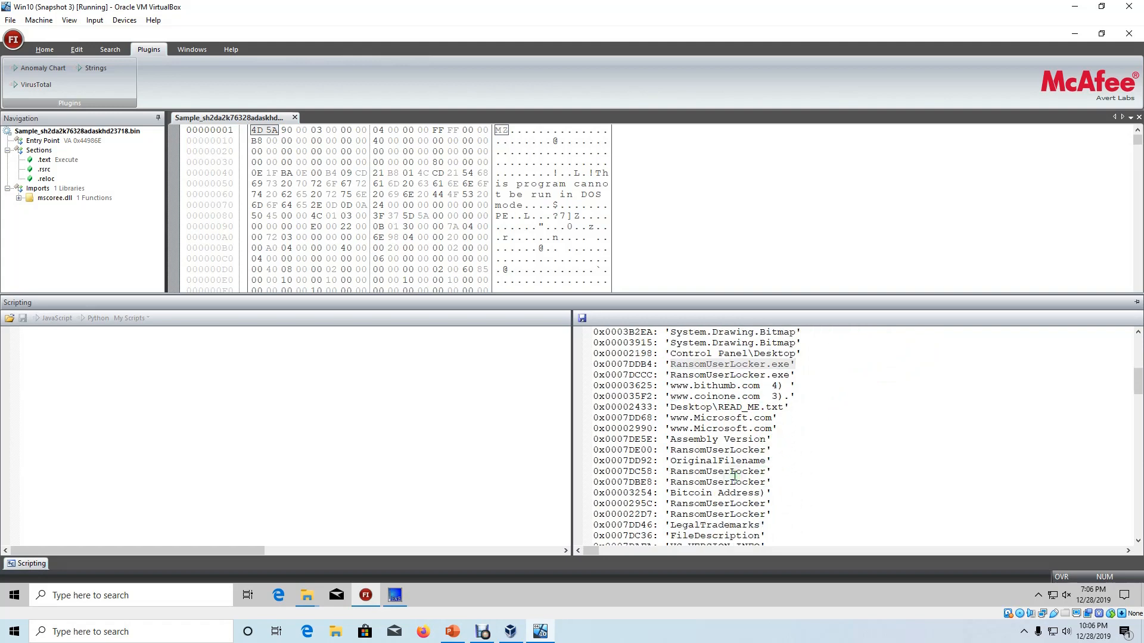
pyautogui.scroll(-2, 735, 477)
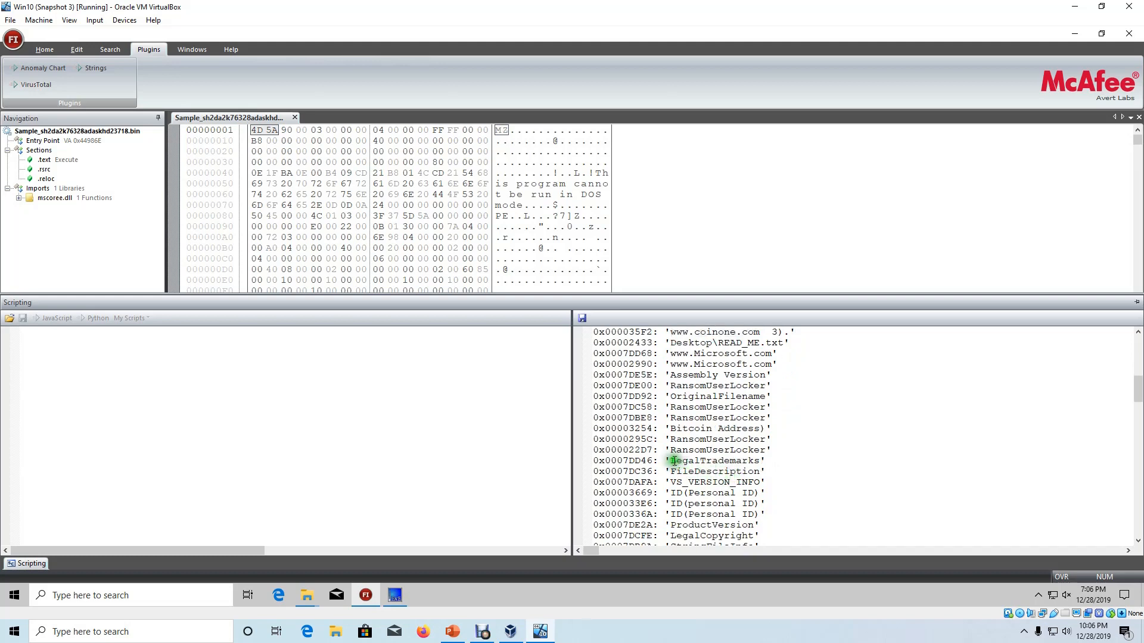
pyautogui.click(749, 462)
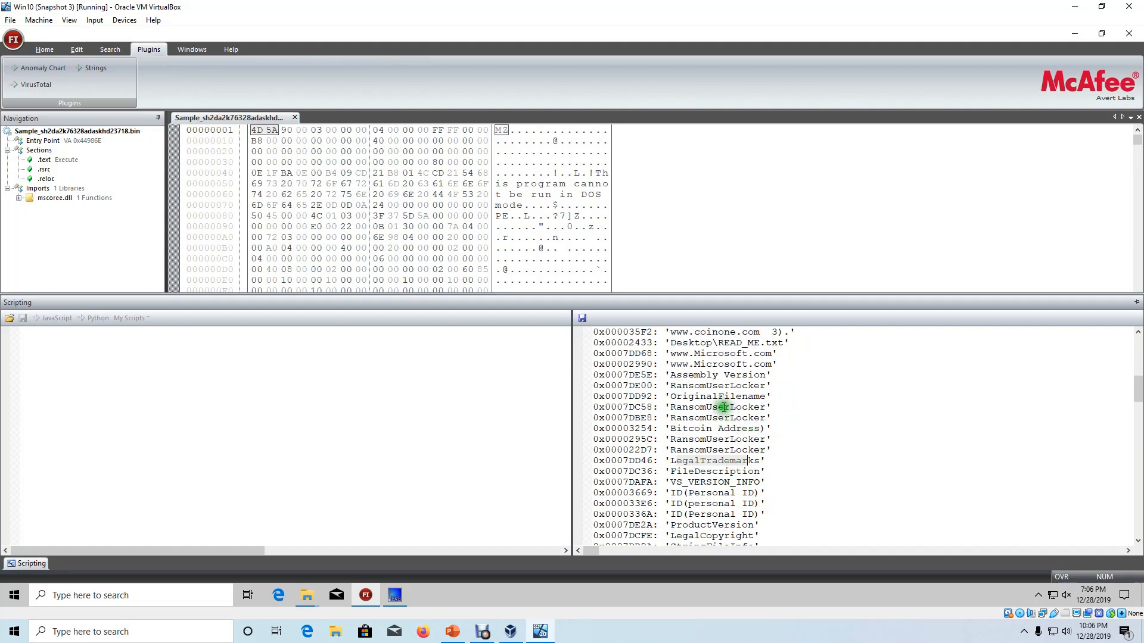
pyautogui.click(741, 366)
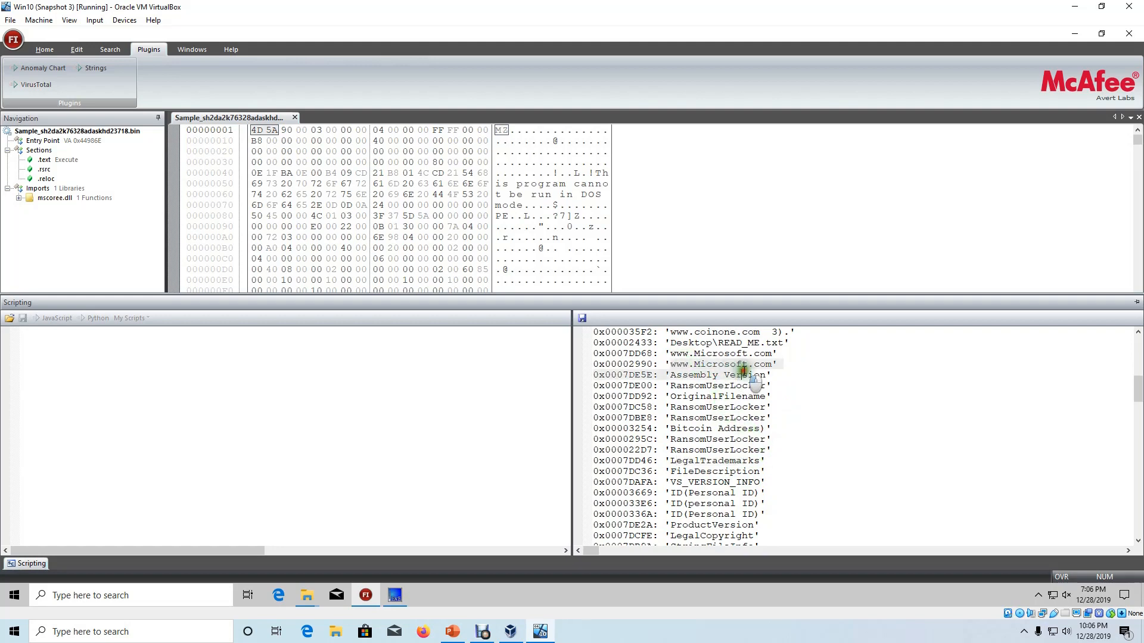
pyautogui.scroll(-2, 752, 423)
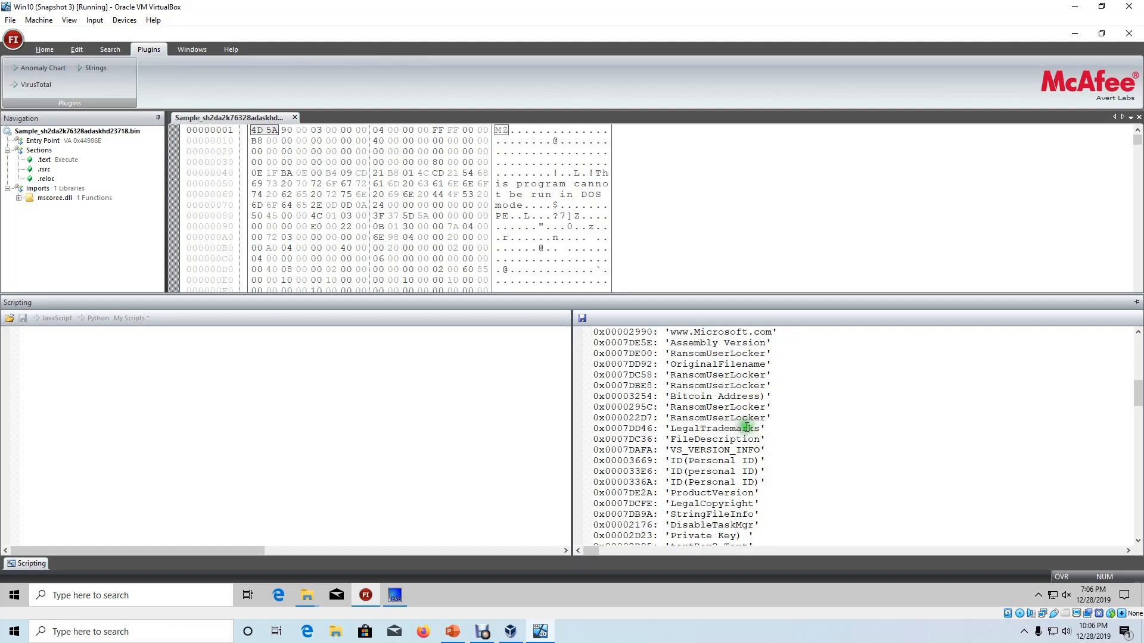
pyautogui.scroll(-1, 746, 428)
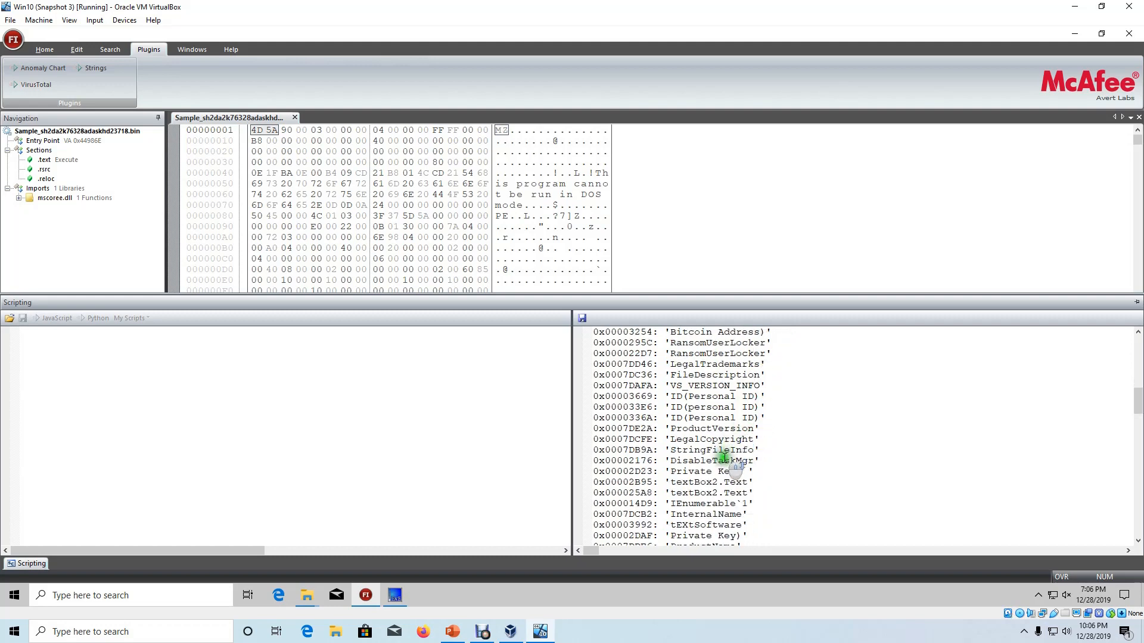
pyautogui.doubleClick(674, 483)
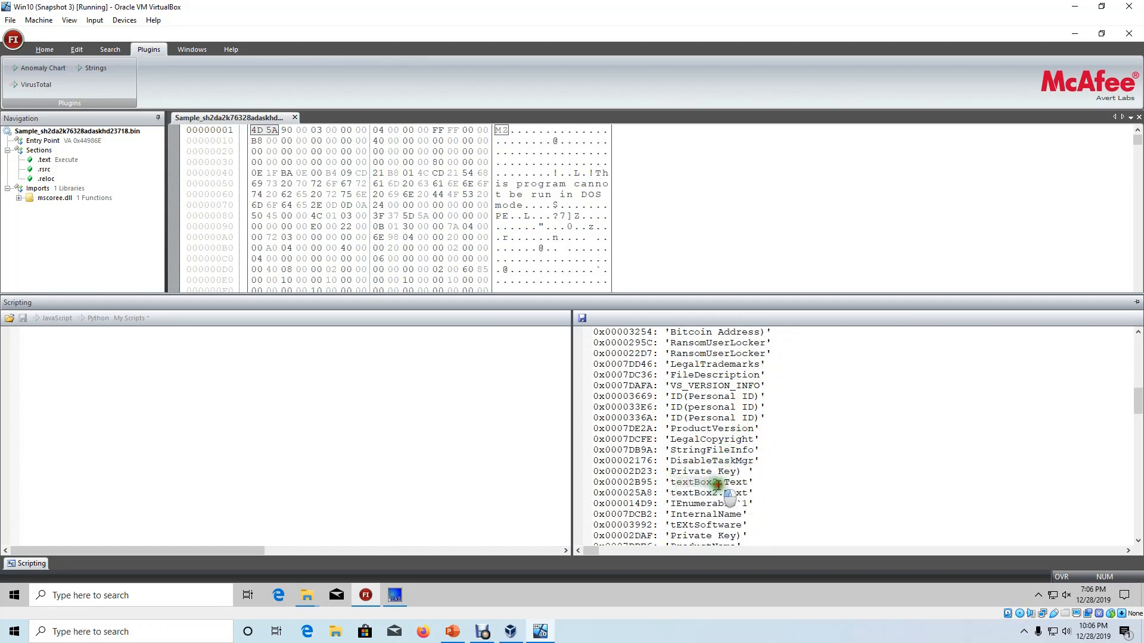
pyautogui.scroll(-1, 728, 494)
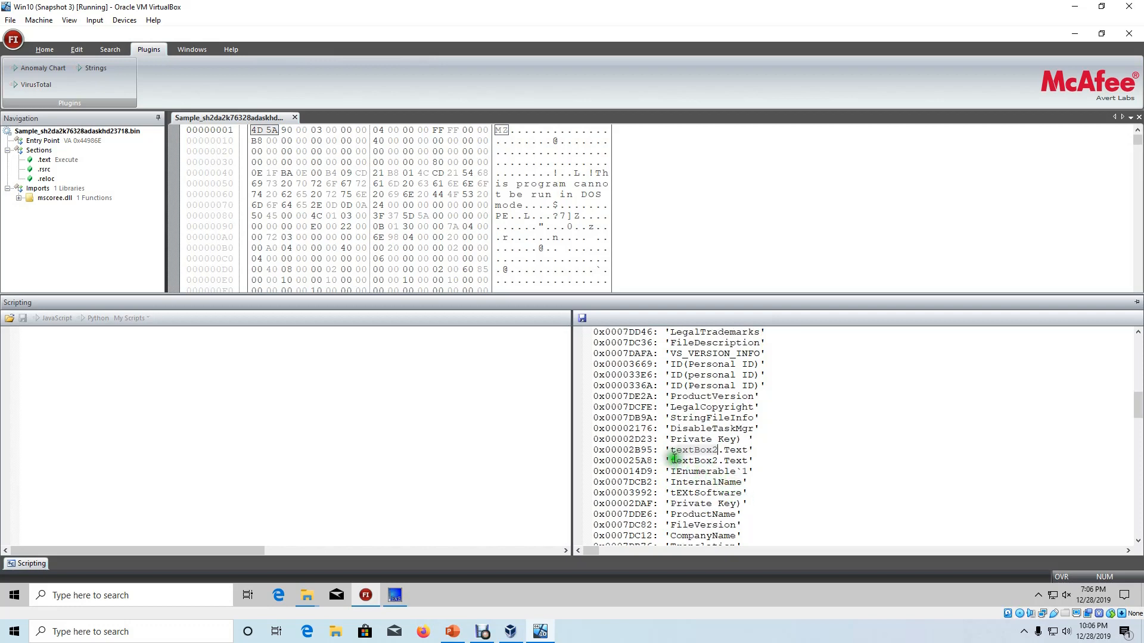
pyautogui.scroll(-5, 677, 471)
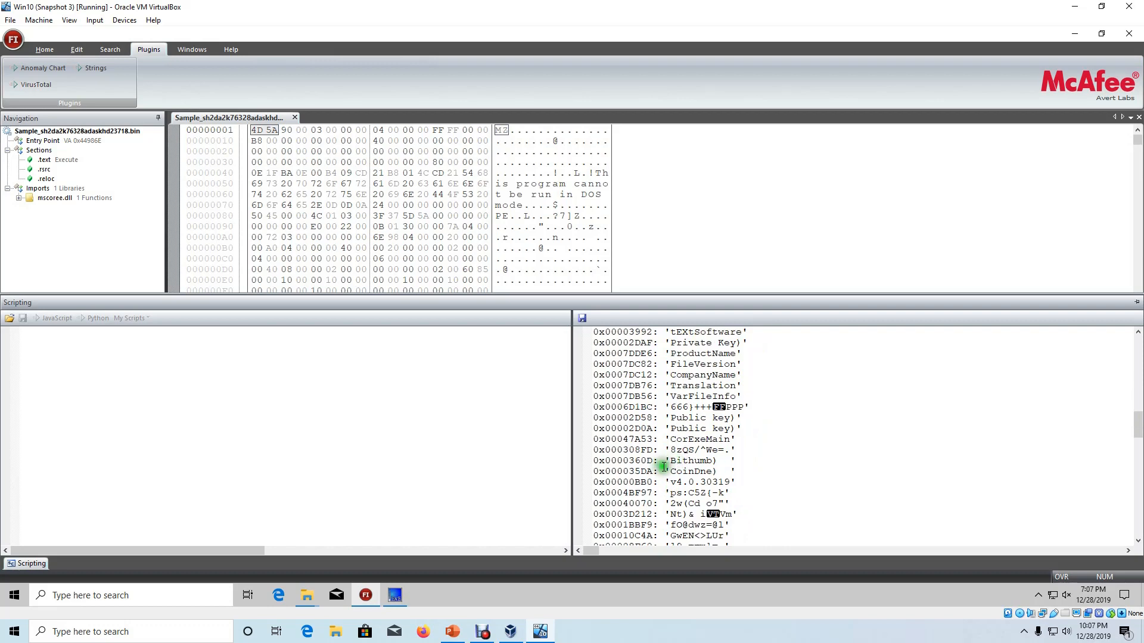
# Return to the Bitcoin address string at offset 0x00003554 and copy the address without its trailing dash.
pyautogui.scroll(5, 666, 466)
pyautogui.scroll(3, 692, 455)
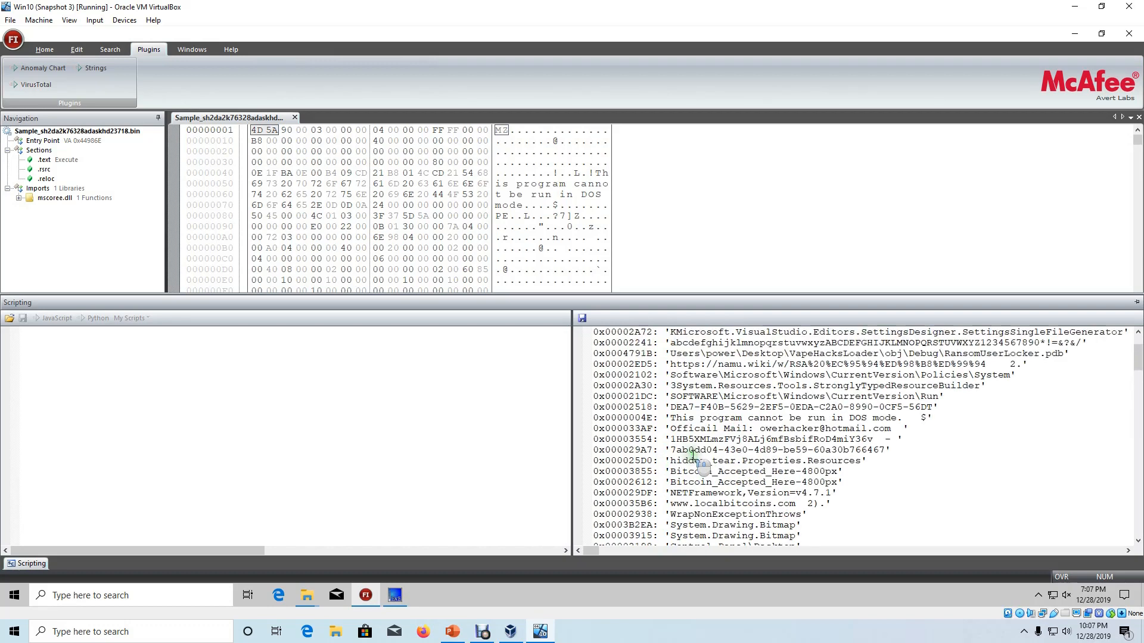
pyautogui.click(870, 439)
pyautogui.moveTo(870, 439); pyautogui.dragTo(683, 441)
pyautogui.rightClick(683, 439)
pyautogui.click(721, 483)
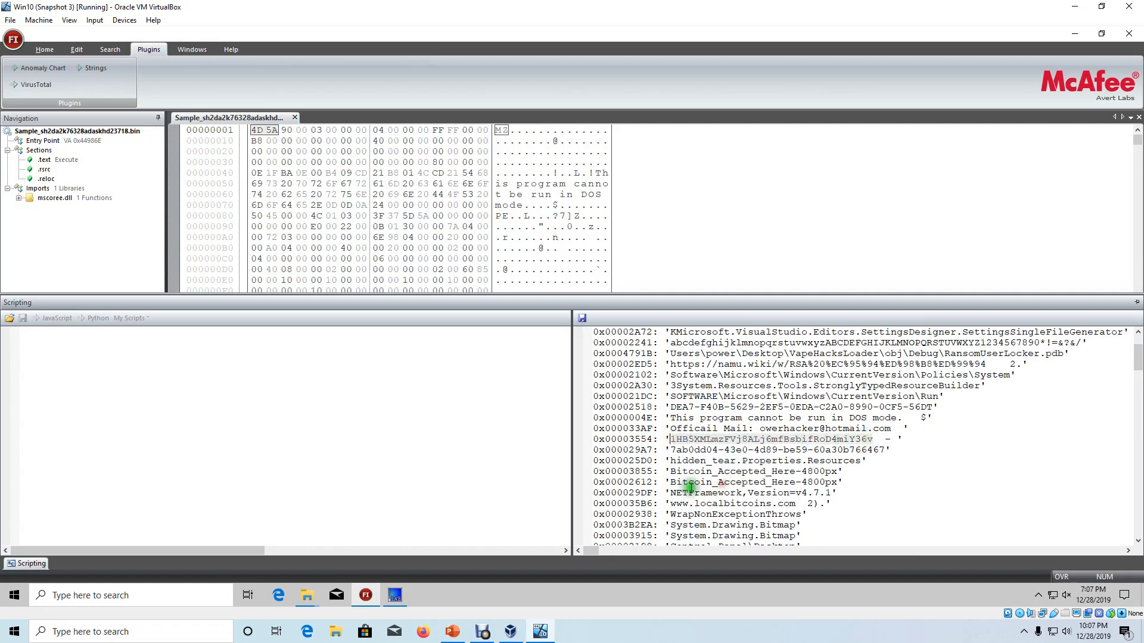
# Minimize FileInsight, switch to Edge and search for the copied Bitcoin address in the BlockCypher Bitcoin Explorer.
pyautogui.click(286, 603)
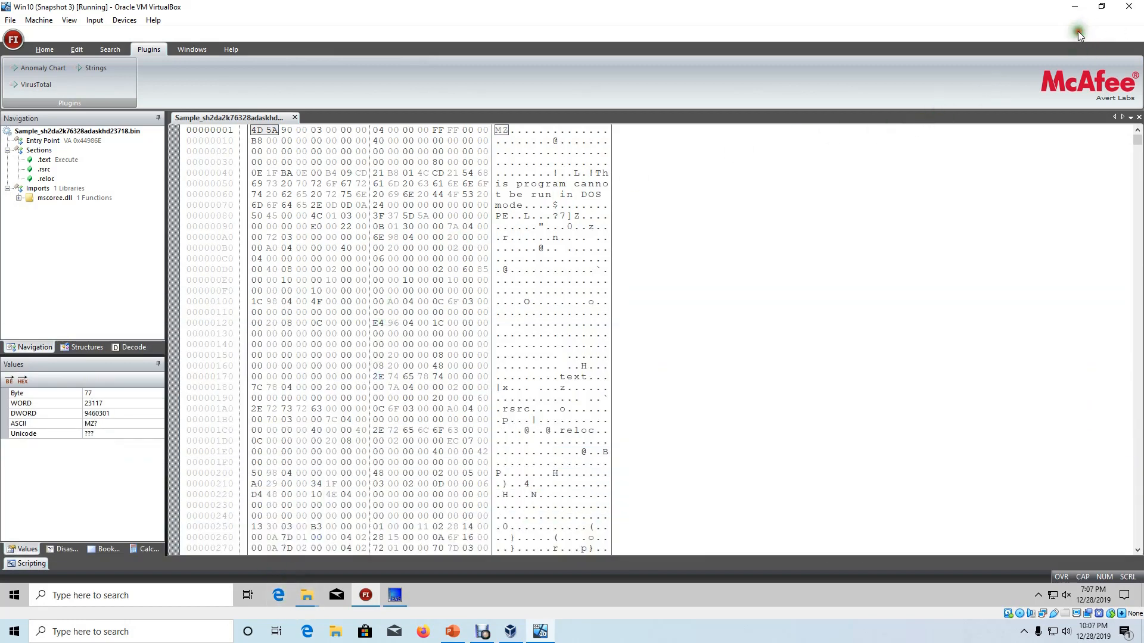
pyautogui.click(1074, 34)
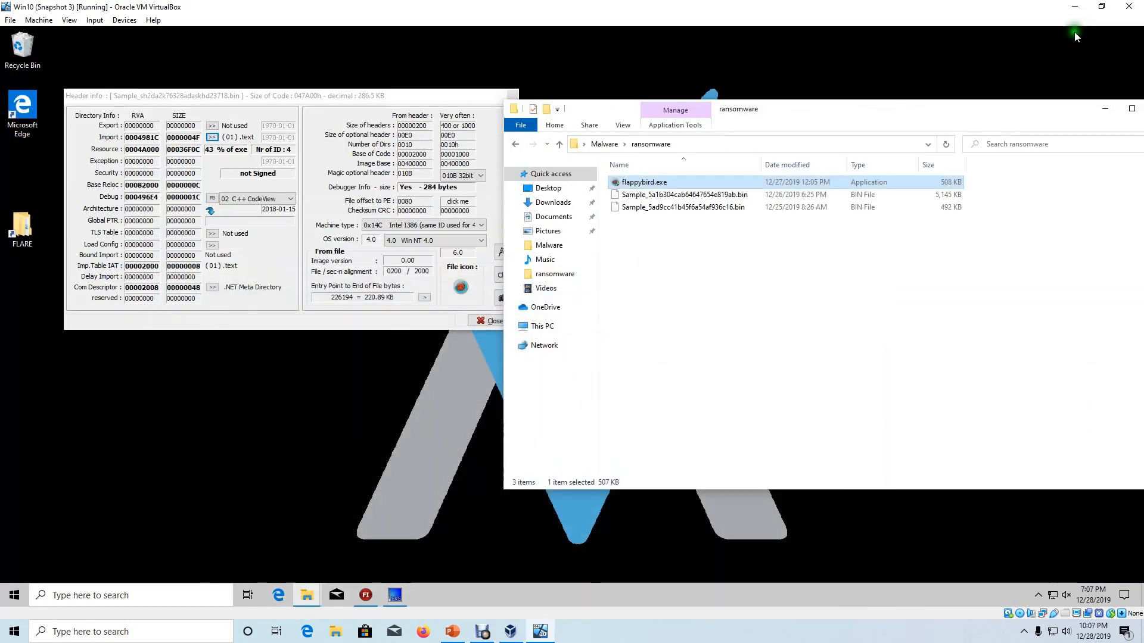
pyautogui.click(280, 595)
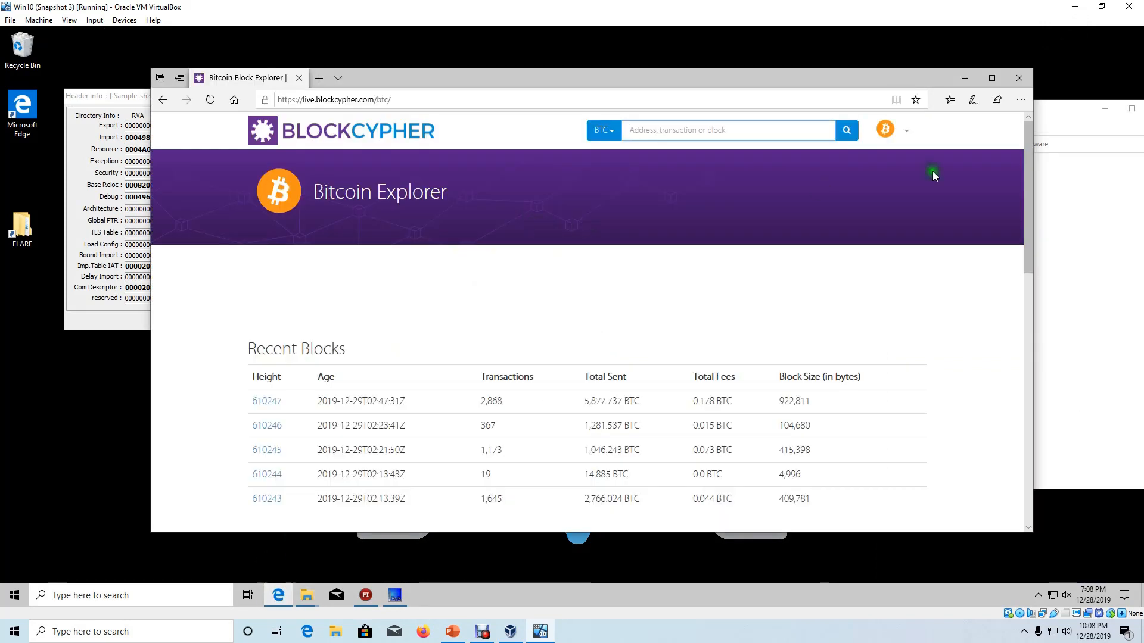
pyautogui.hotkey('ctrl', 'v')
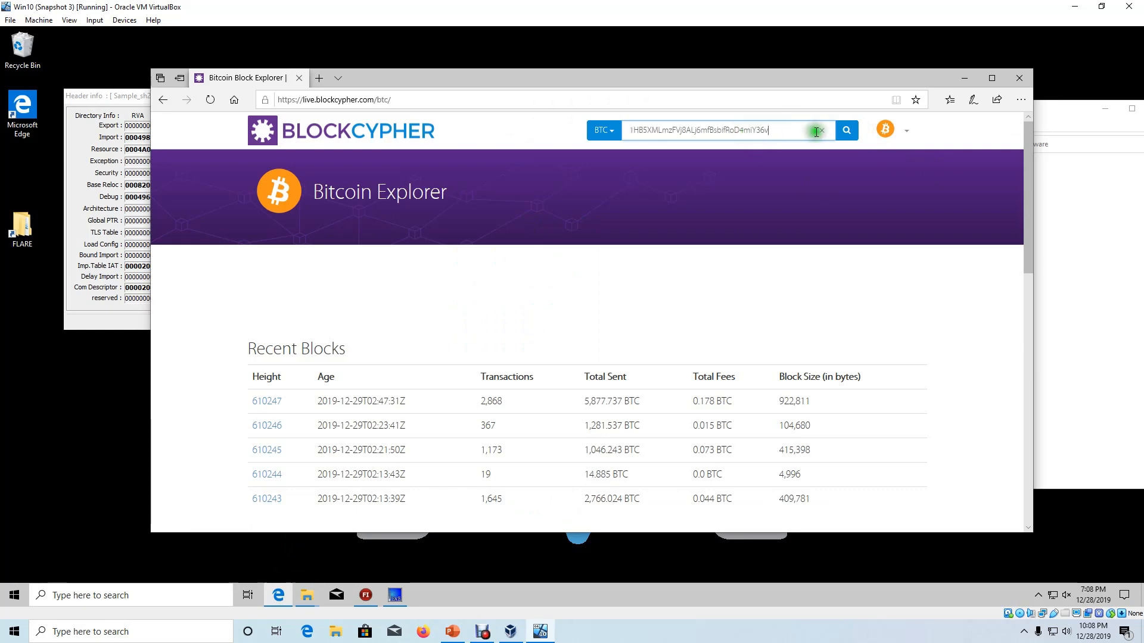
pyautogui.click(848, 140)
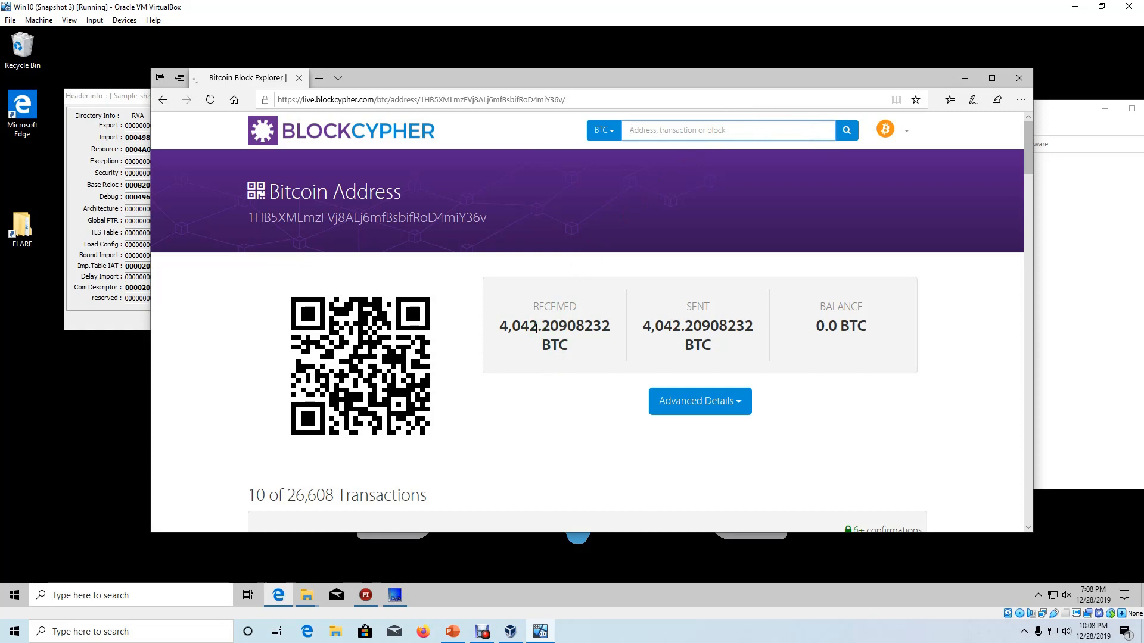
# Examine the address's transaction history and its received, sent and balance totals.
pyautogui.scroll(-2, 559, 332)
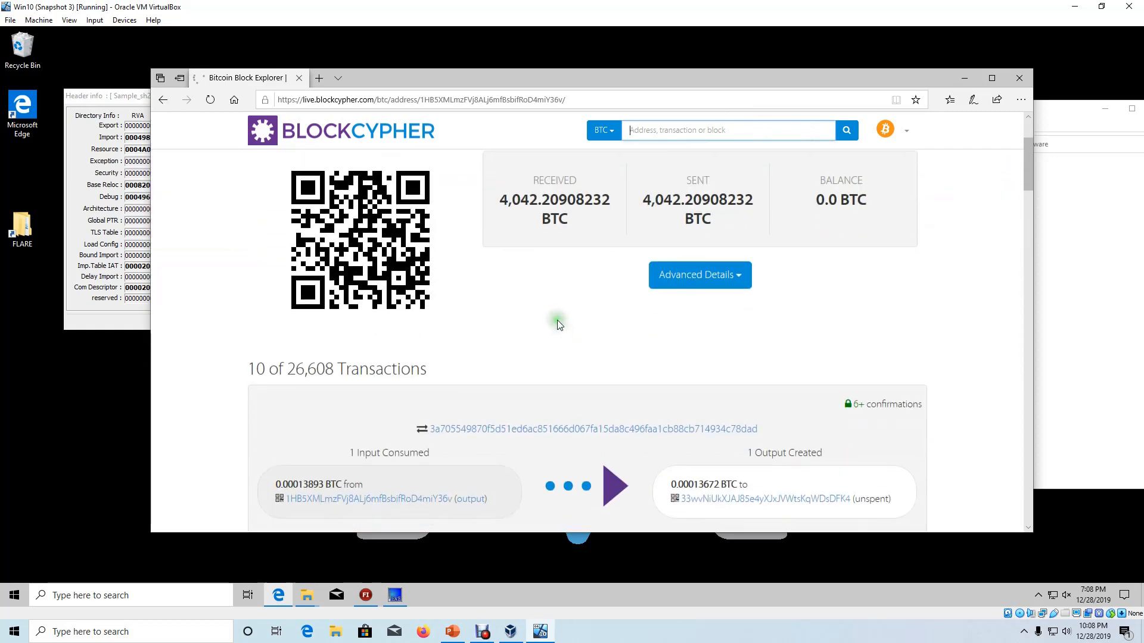
pyautogui.scroll(-3, 556, 319)
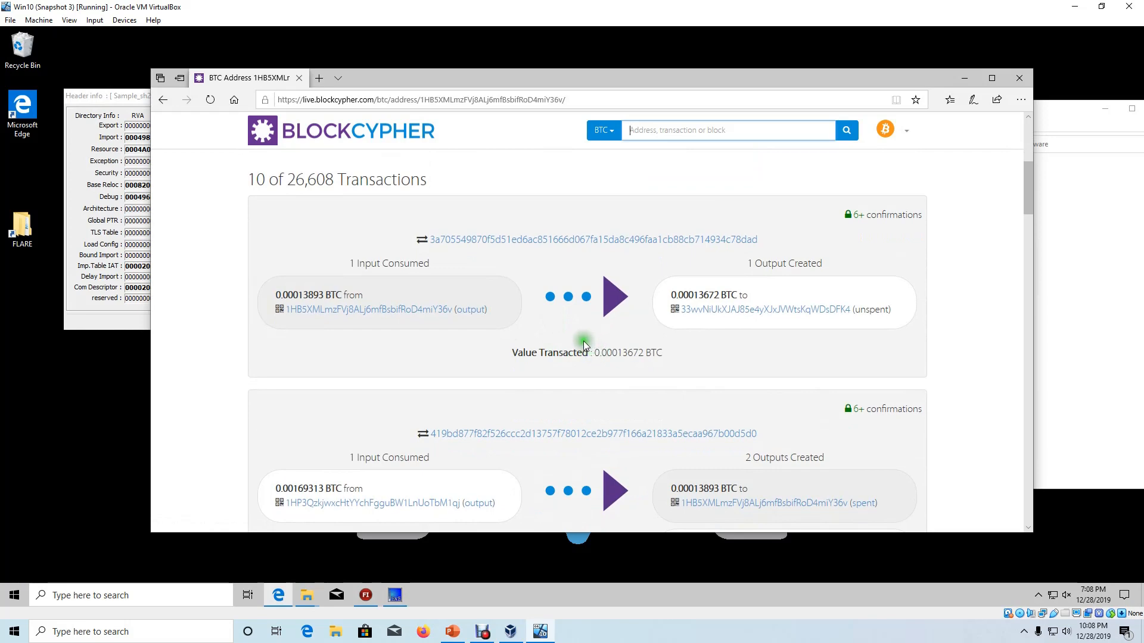
pyautogui.scroll(-3, 580, 341)
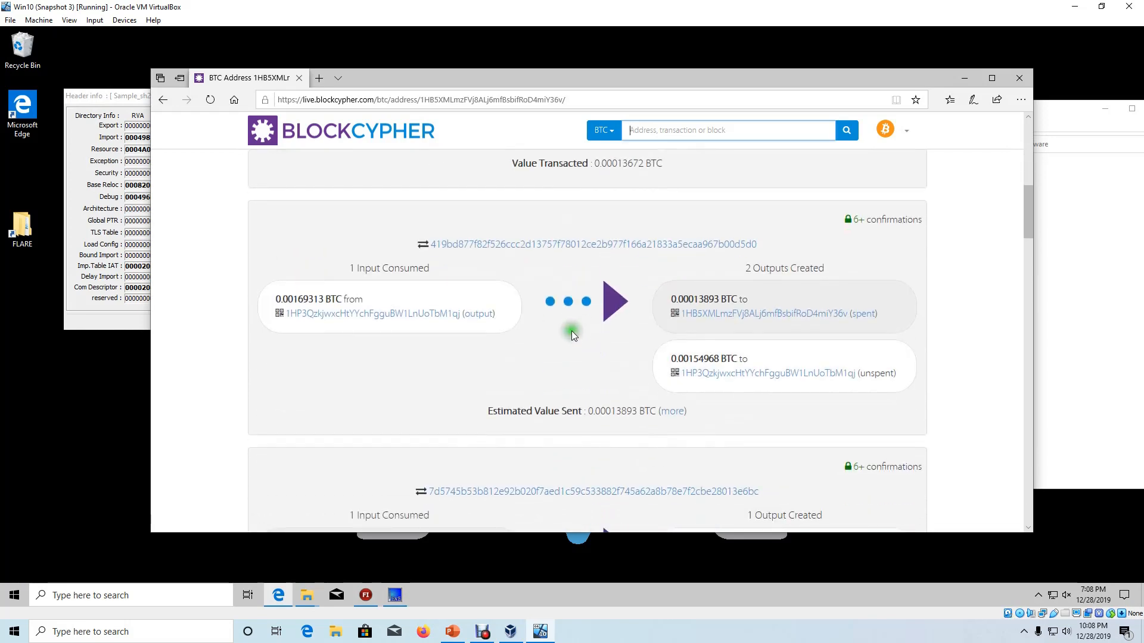
pyautogui.scroll(-10, 573, 333)
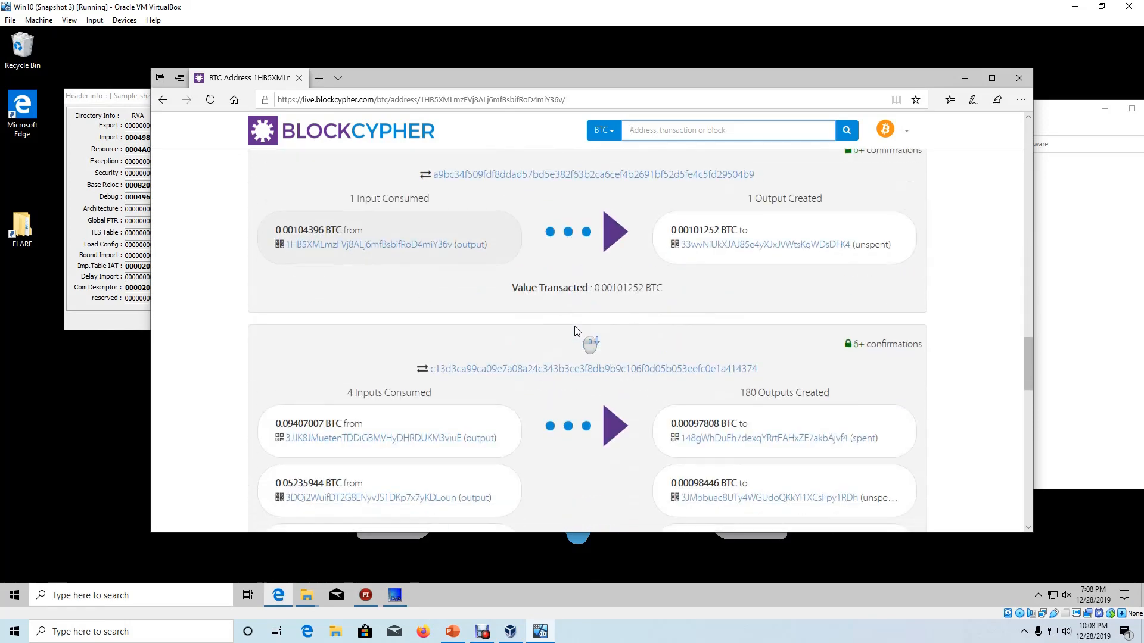
pyautogui.scroll(-4, 576, 328)
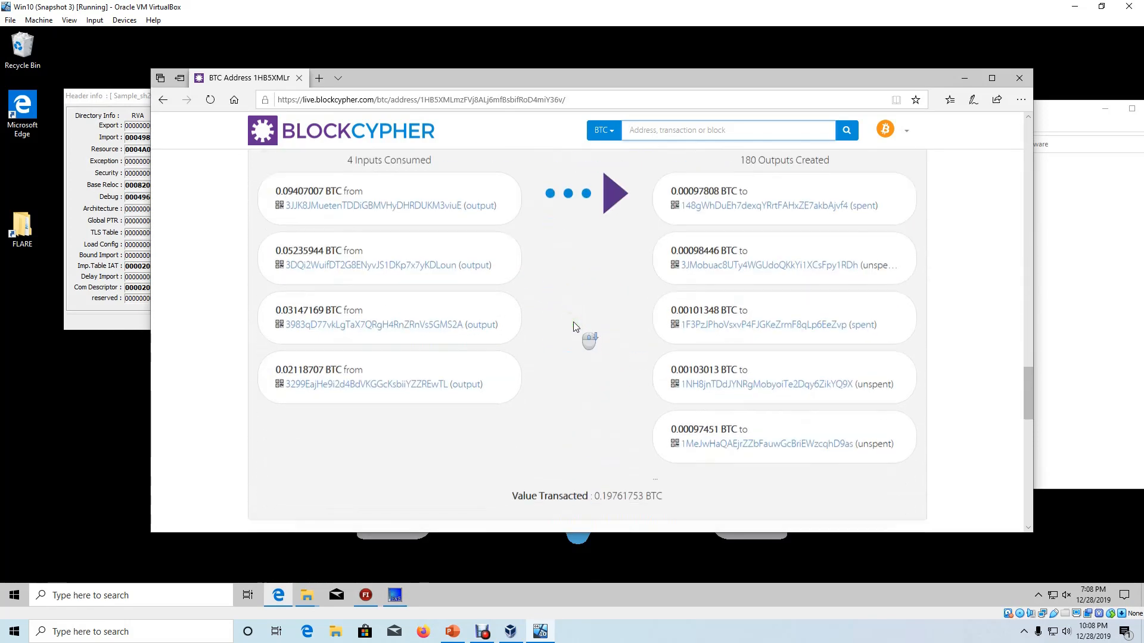
pyautogui.scroll(-3, 575, 327)
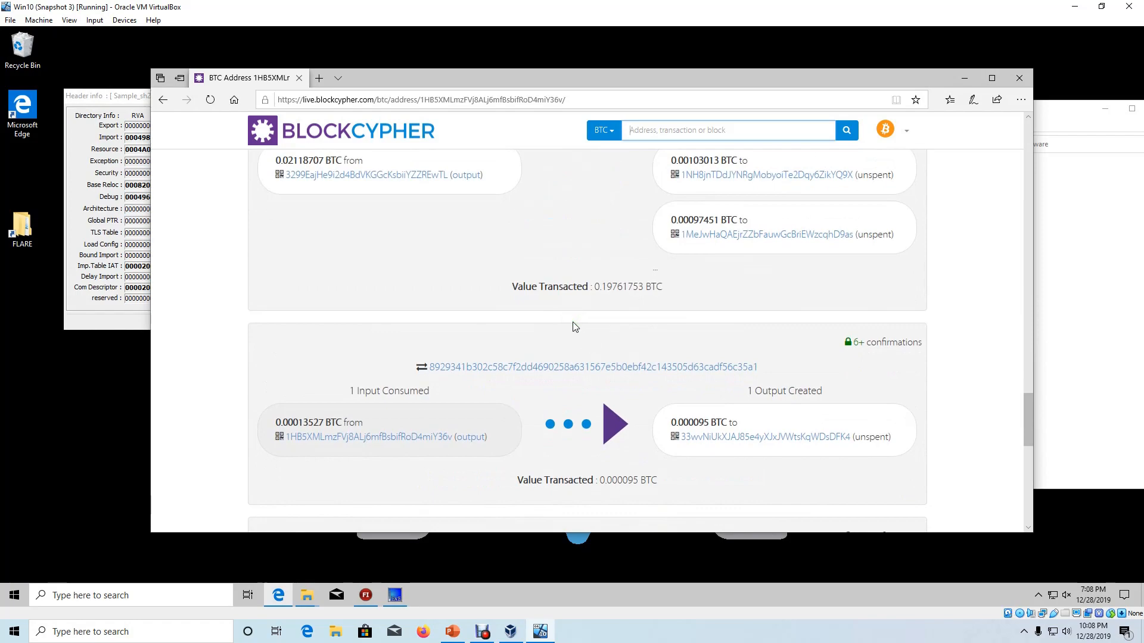
pyautogui.scroll(-10, 573, 322)
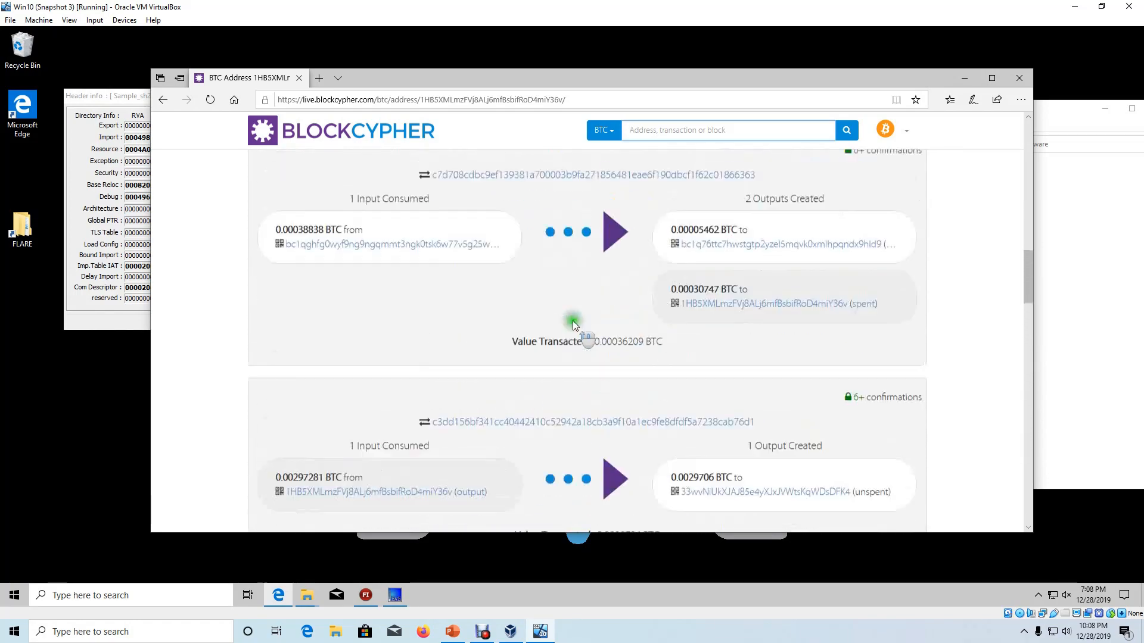
pyautogui.scroll(-5, 573, 322)
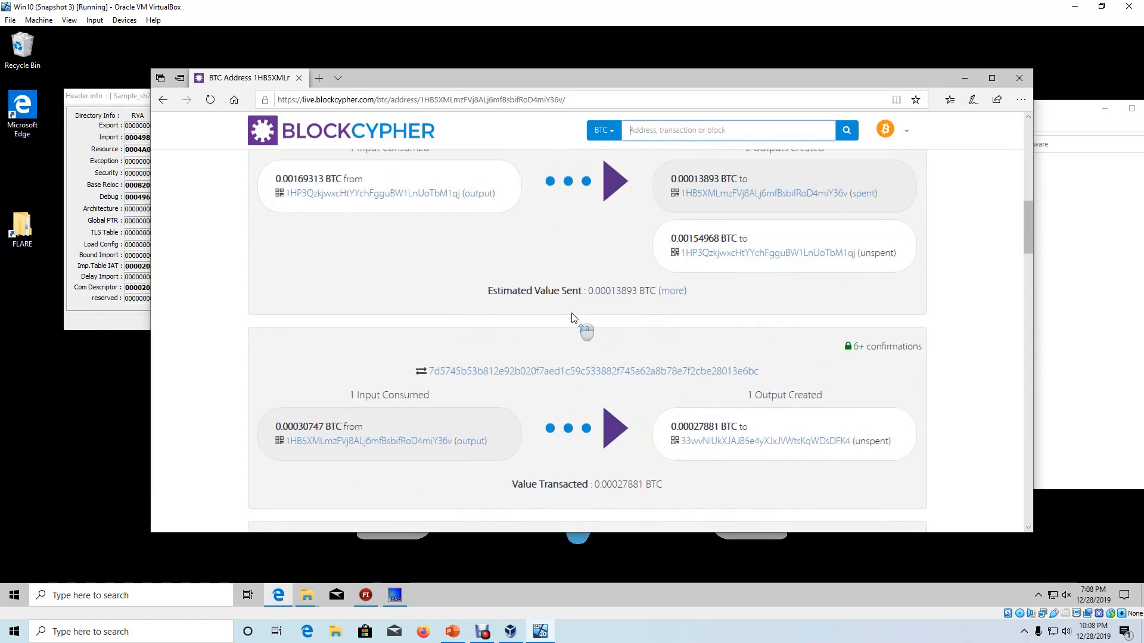
pyautogui.scroll(15, 574, 318)
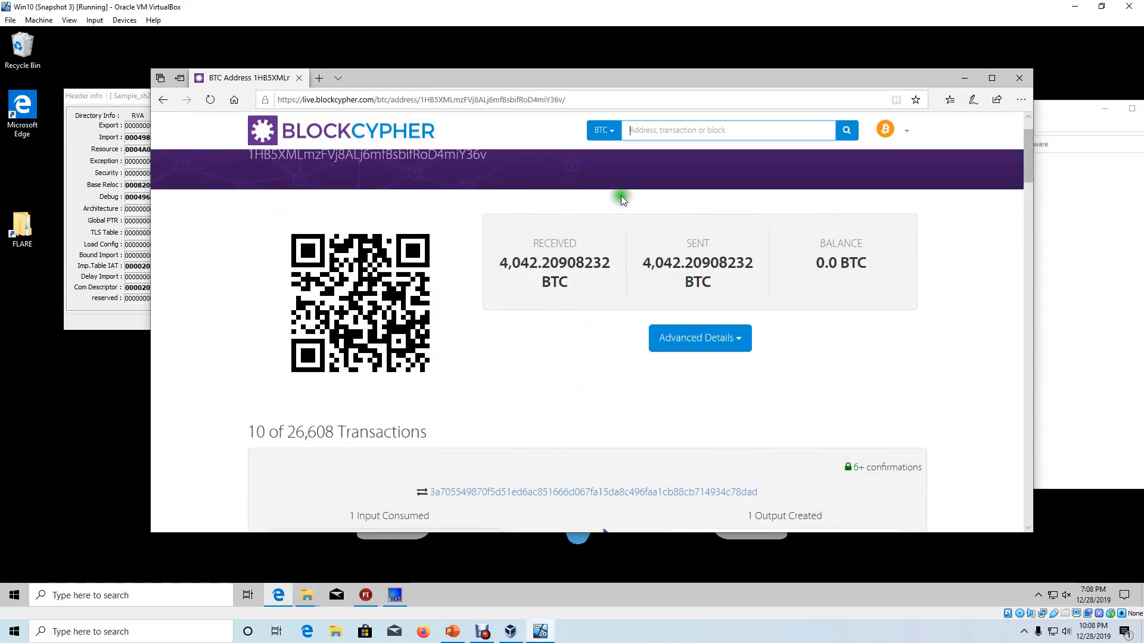
# Copy the received total of 4,042.20908232 from the address summary on the BlockCypher page.
pyautogui.moveTo(623, 262); pyautogui.dragTo(503, 260)
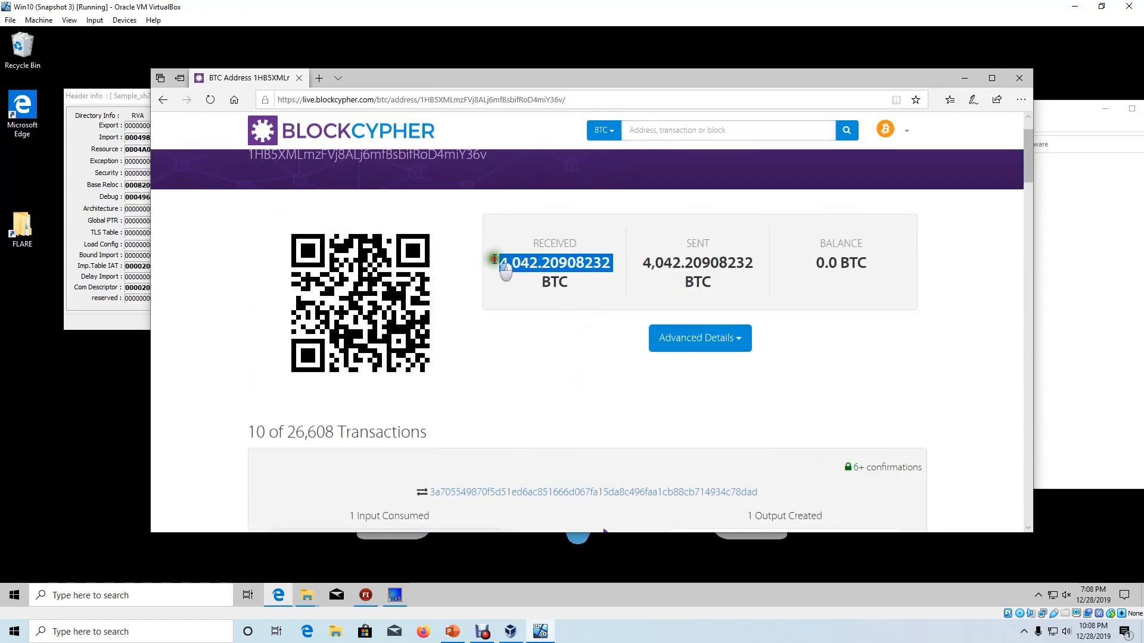
pyautogui.rightClick(548, 265)
pyautogui.click(571, 264)
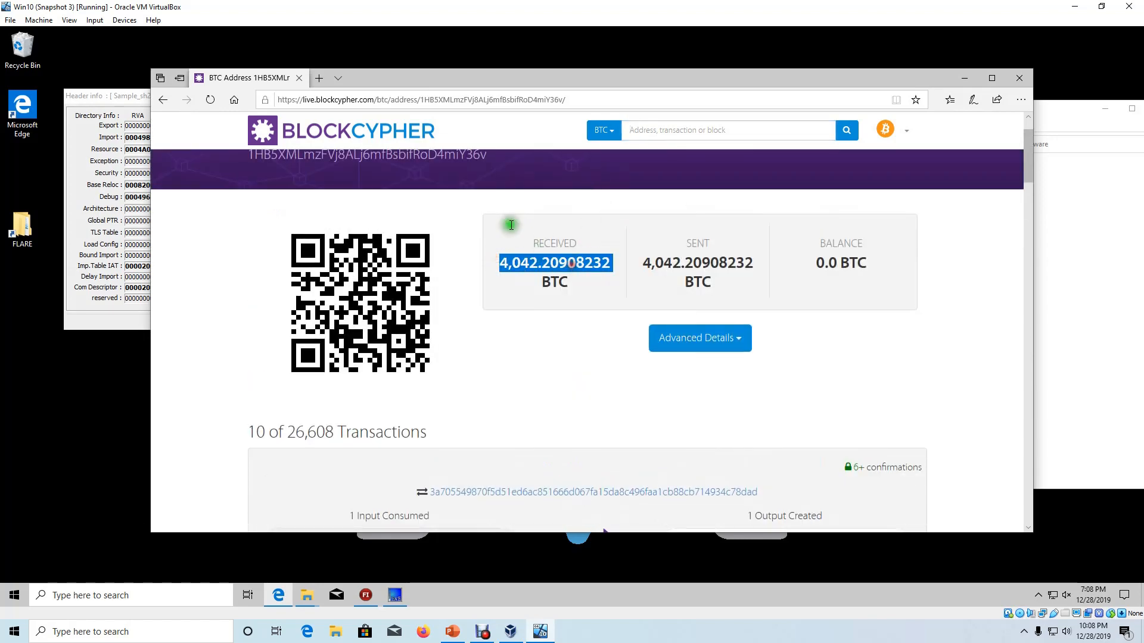
# Search for "btc to usd" in a new browser tab and convert 4042.20908232 Bitcoin to US dollars.
pyautogui.hotkey('ctrl', 't')
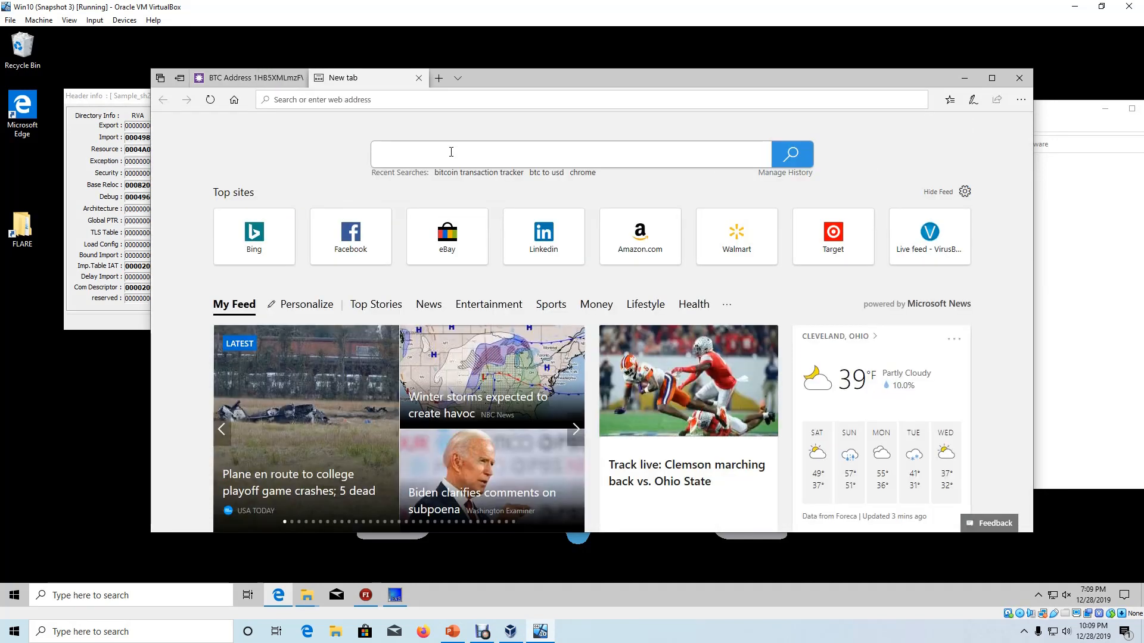
pyautogui.click(451, 152)
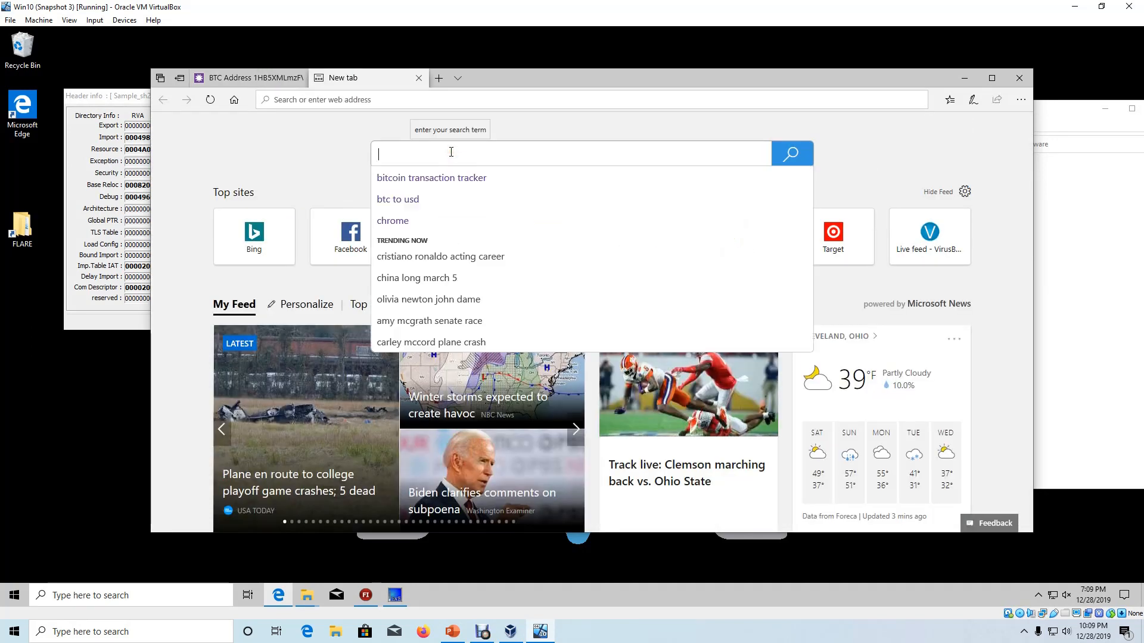
pyautogui.write('bit')
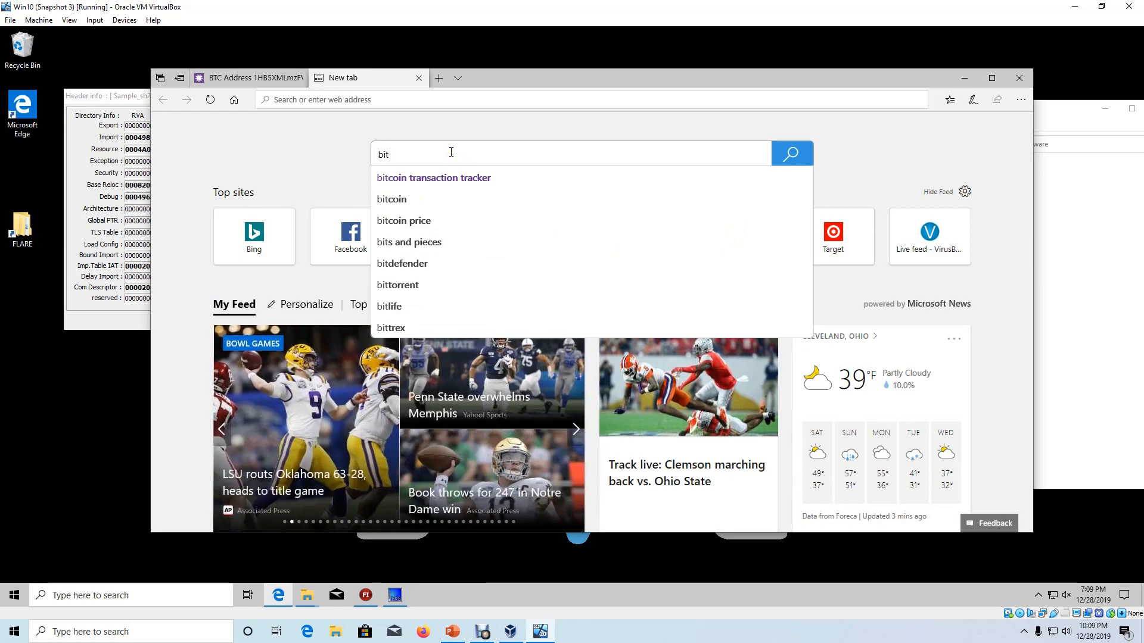
pyautogui.press('BackSpace')
pyautogui.press('BackSpace')
pyautogui.press('Down')
pyautogui.press('Down')
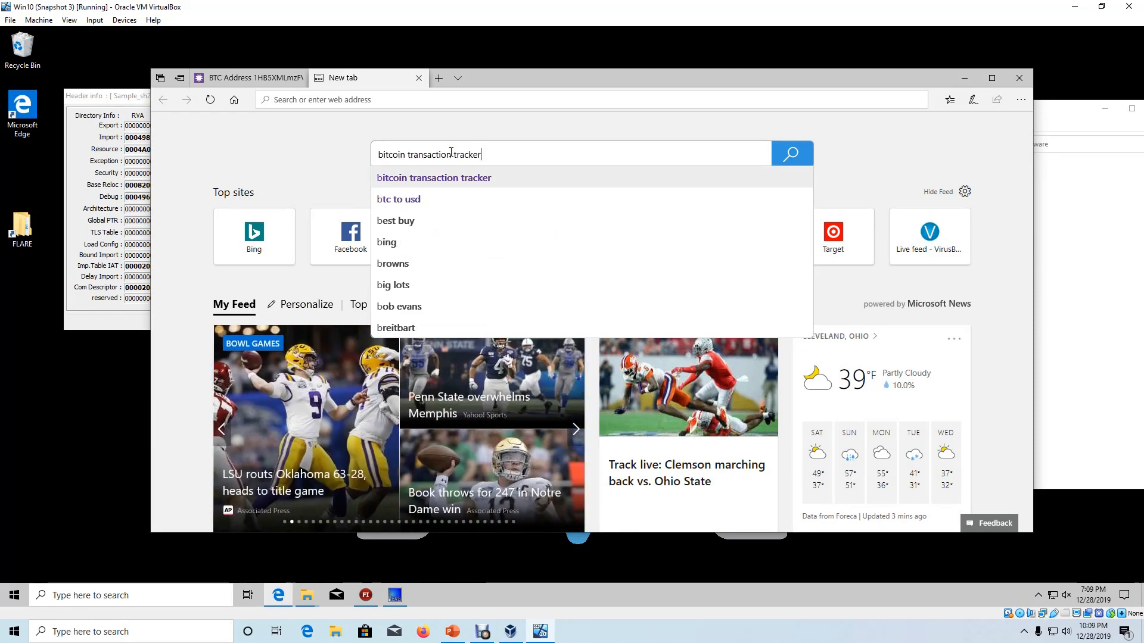
pyautogui.press('Return')
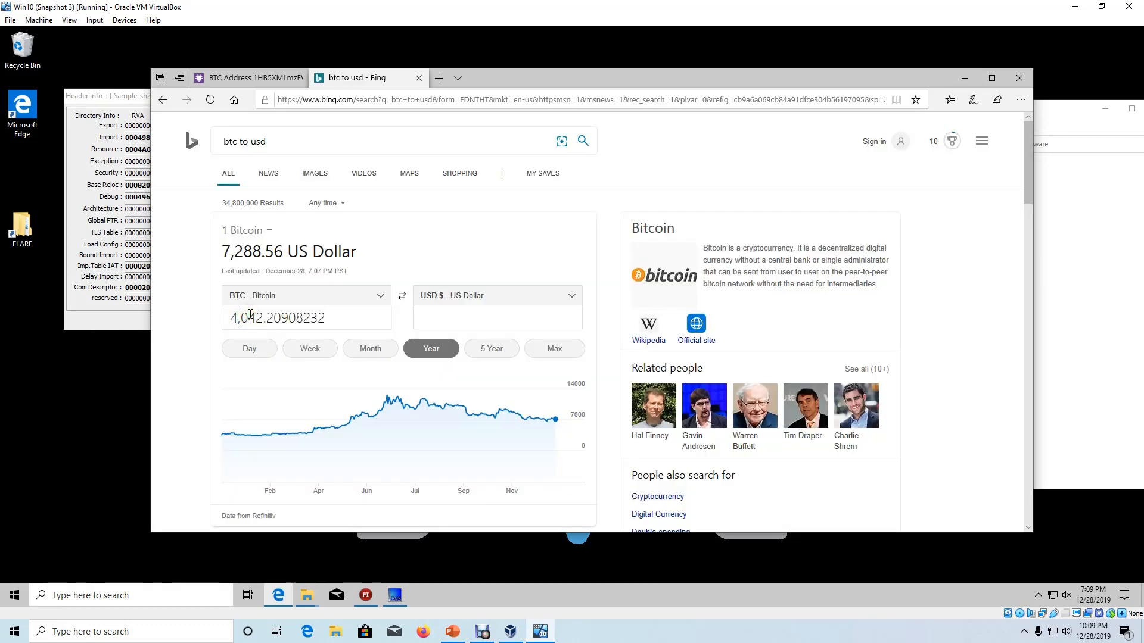
pyautogui.press('BackSpace')
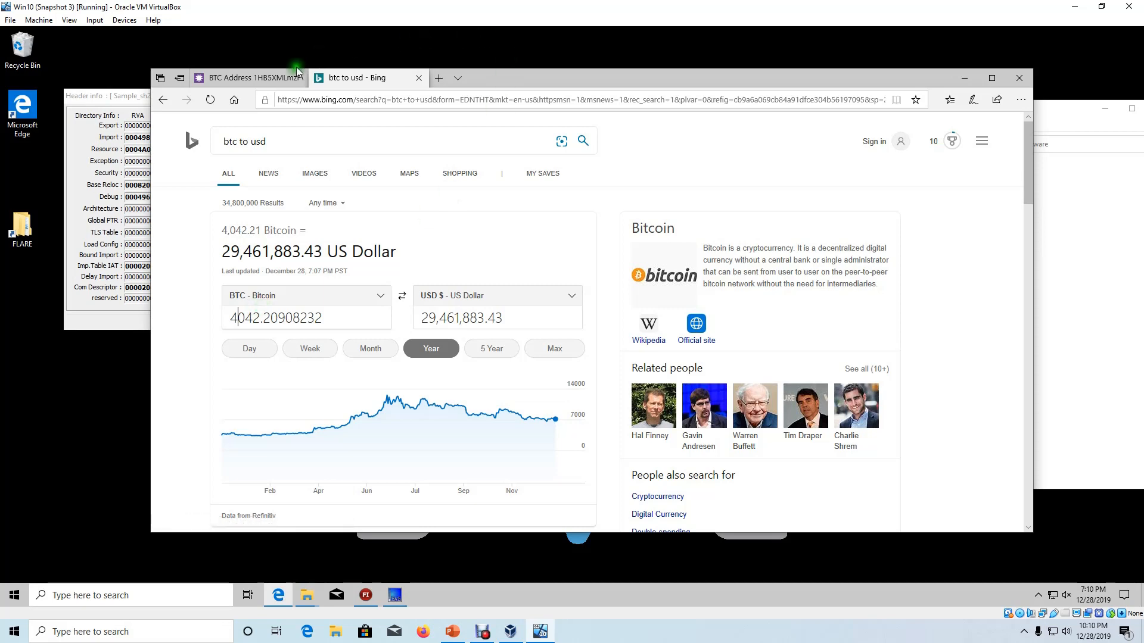
# Return to the BlockCypher address page and examine its list of individual transactions down to the end.
pyautogui.click(265, 79)
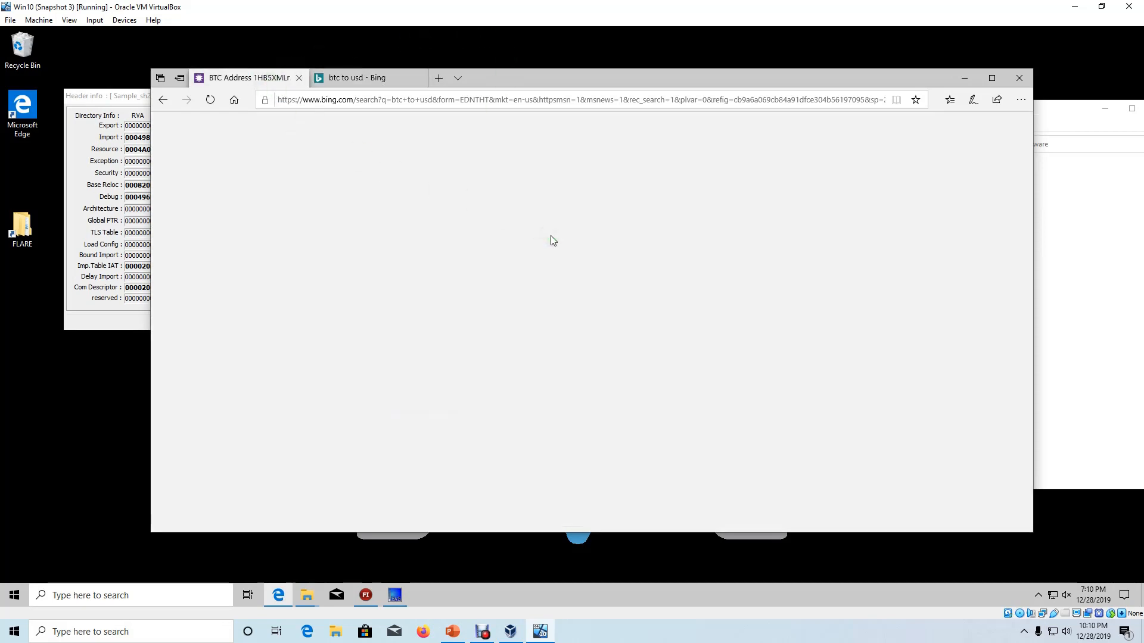
pyautogui.doubleClick(567, 236)
pyautogui.scroll(-2, 569, 239)
pyautogui.scroll(-15, 569, 239)
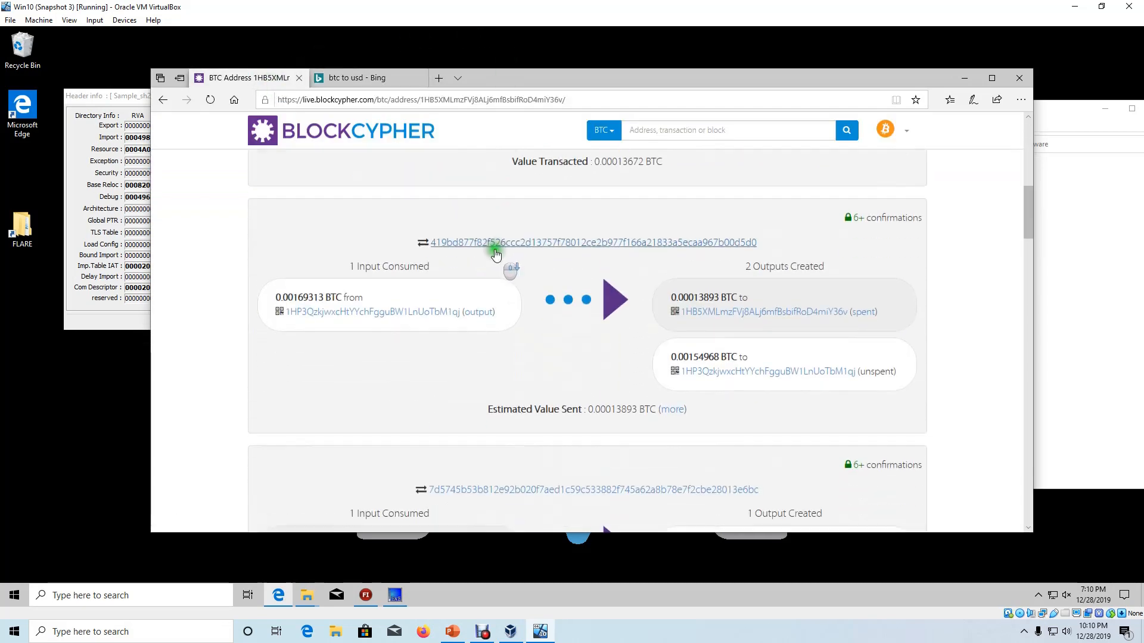
pyautogui.scroll(-10, 495, 250)
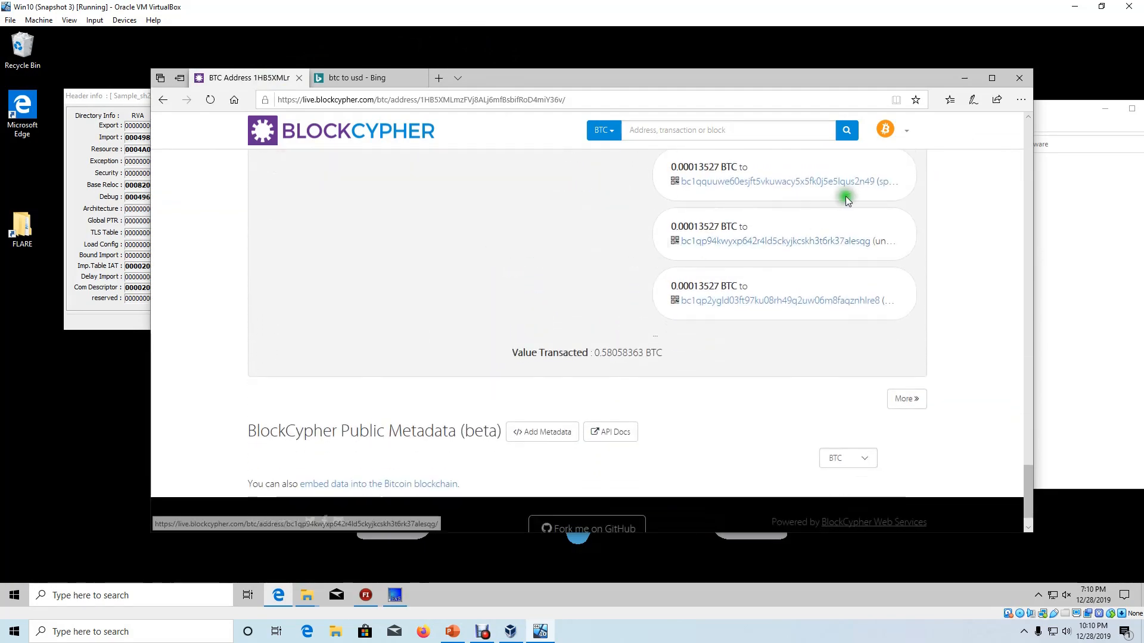
# Minimize Edge and rename flappybird.exe in the ransomware folder to flappybird.bin, accepting the extension change.
pyautogui.click(963, 77)
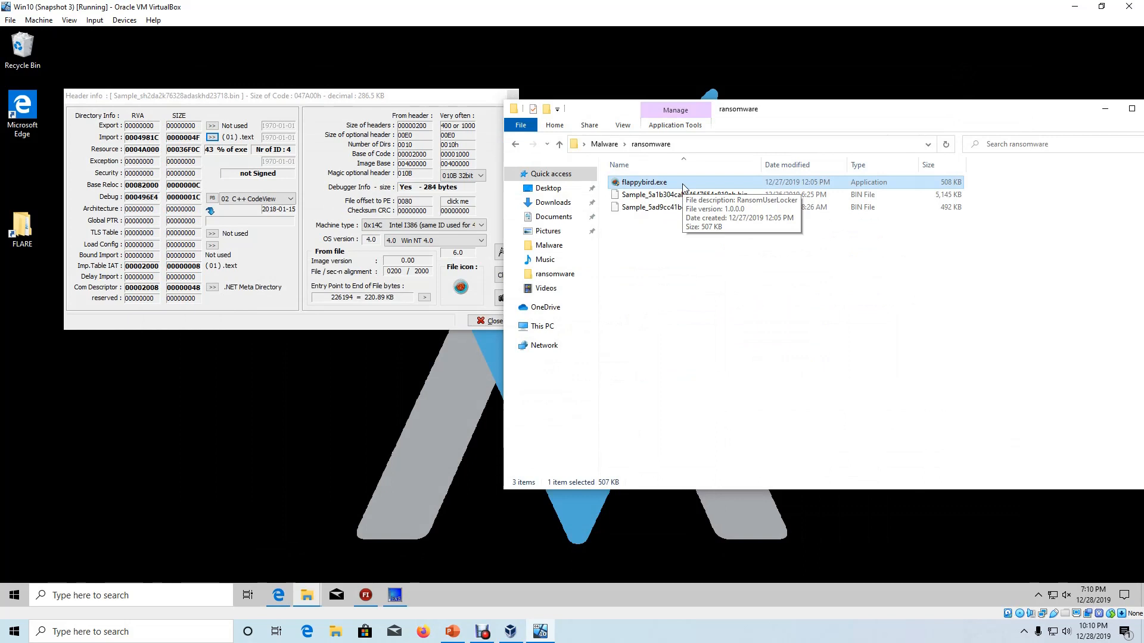
pyautogui.rightClick(682, 186)
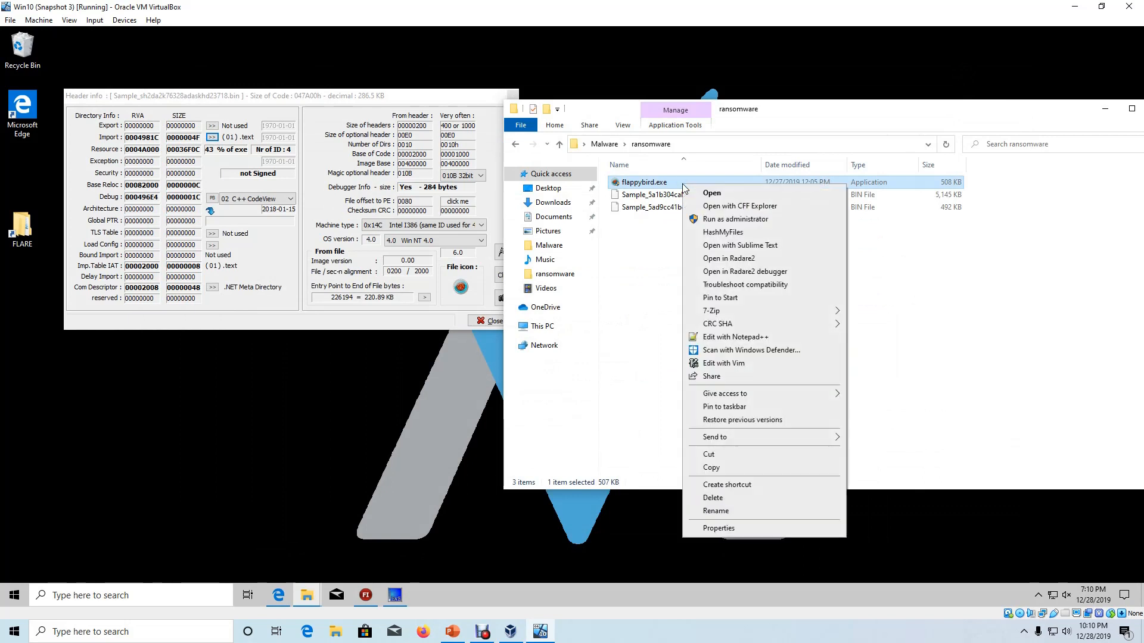
pyautogui.click(740, 513)
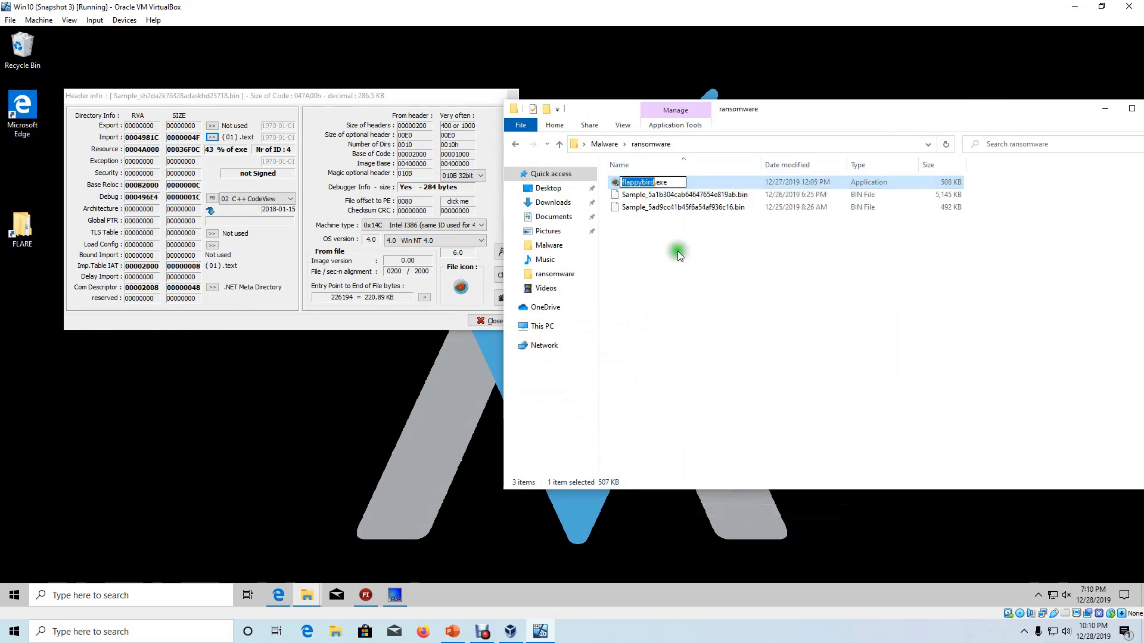
pyautogui.click(676, 184)
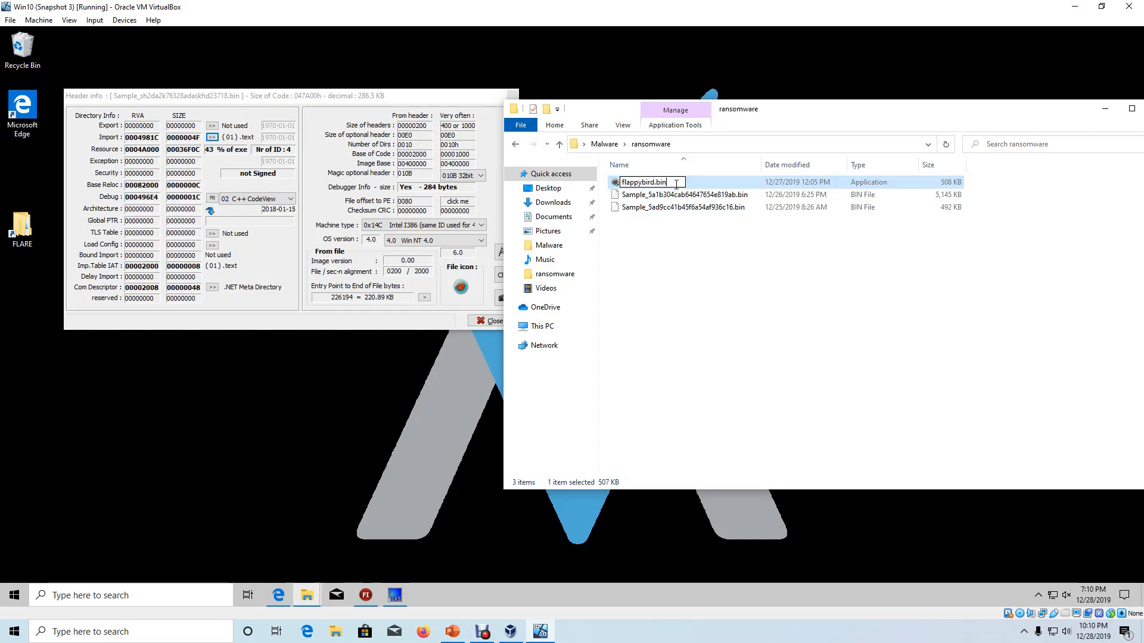
pyautogui.click(705, 313)
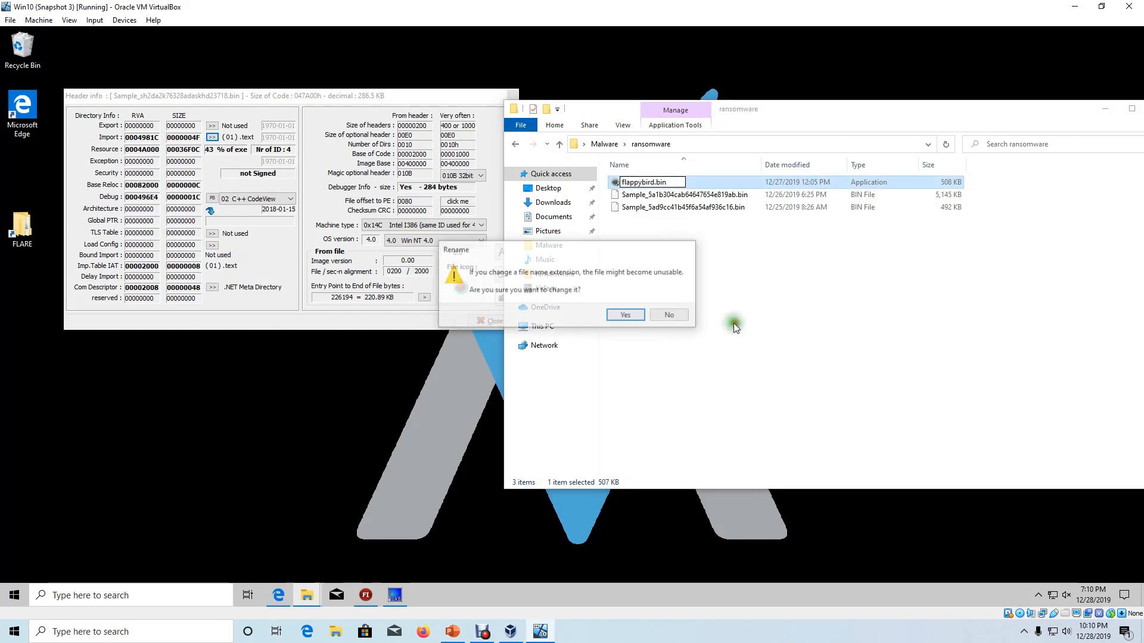
pyautogui.click(627, 311)
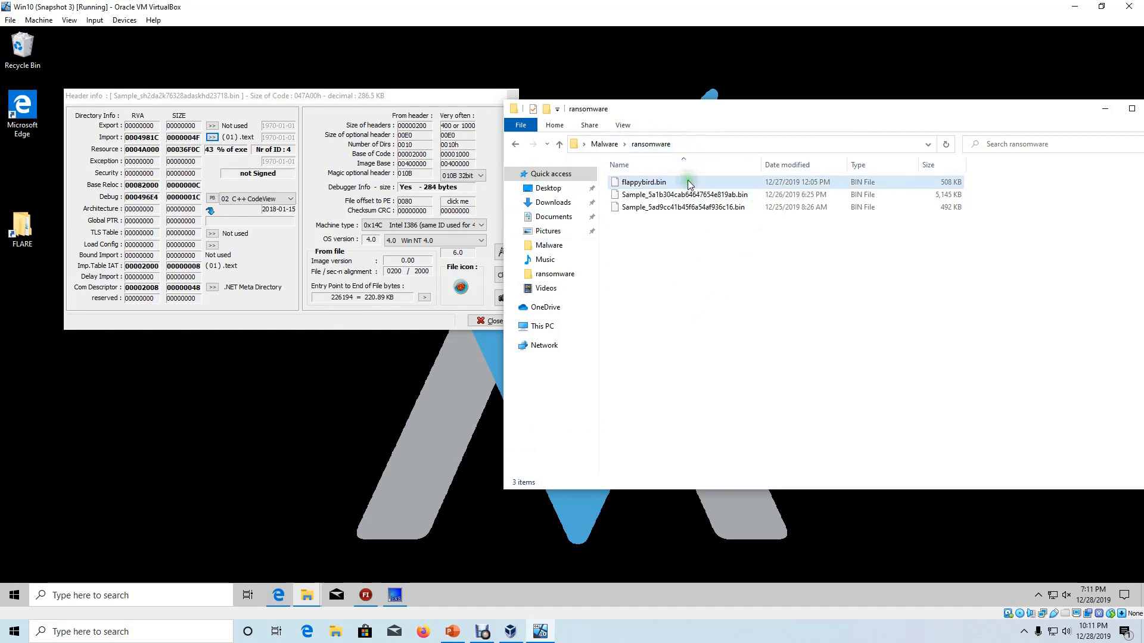
# Launch pestudio from the FLARE Utilities folder for analyzing flappybird.bin.
pyautogui.moveTo(688, 180)
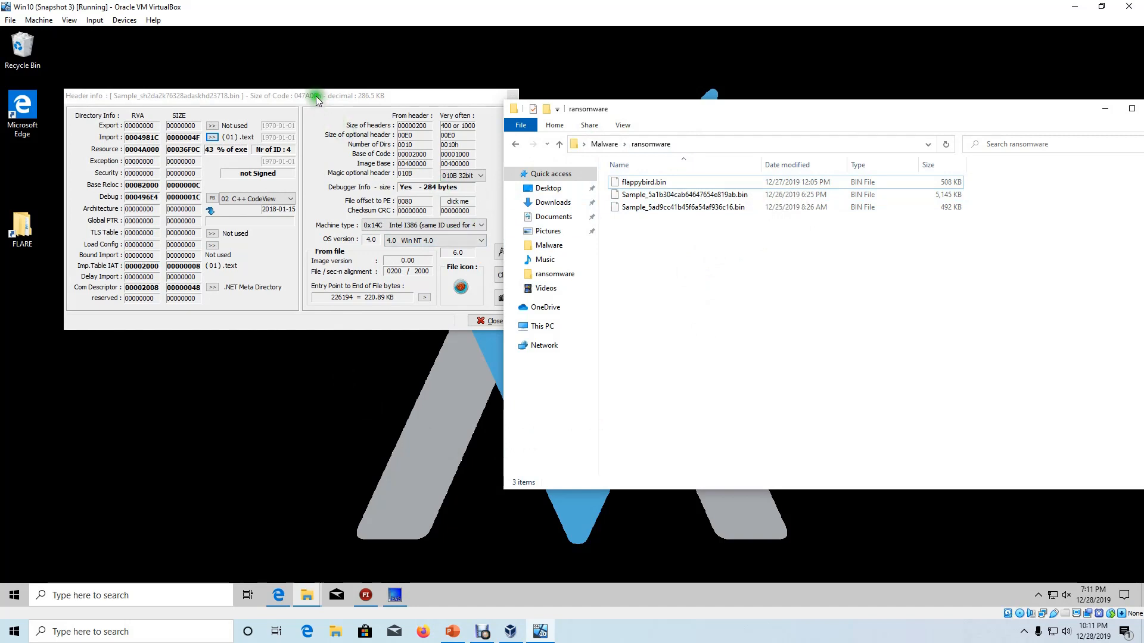
pyautogui.moveTo(314, 95); pyautogui.dragTo(340, 114)
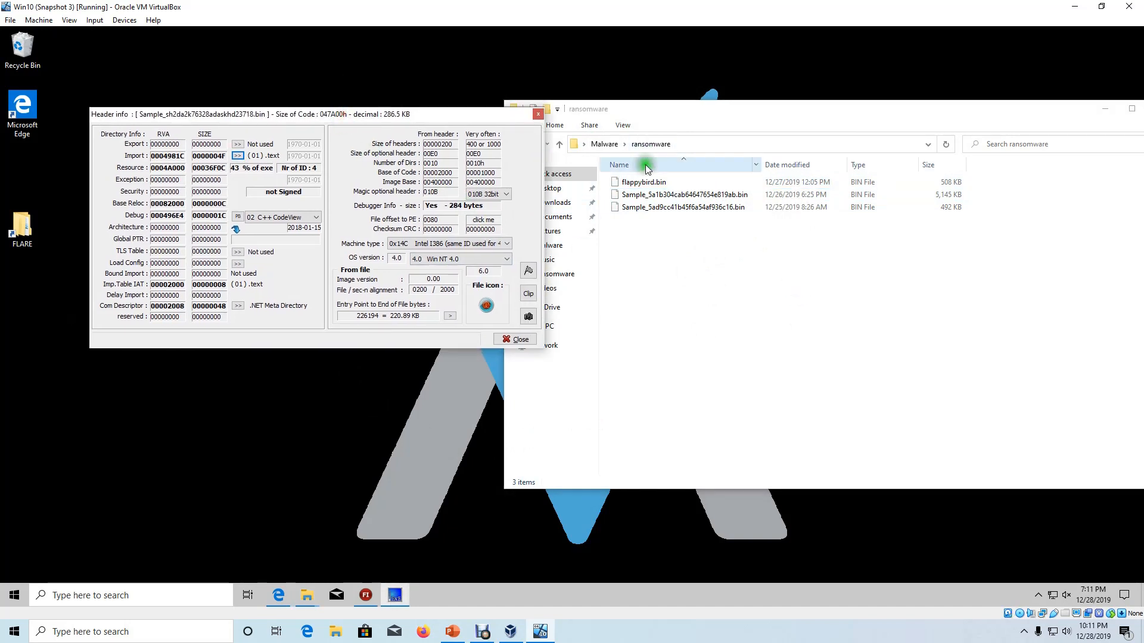
pyautogui.click(655, 181)
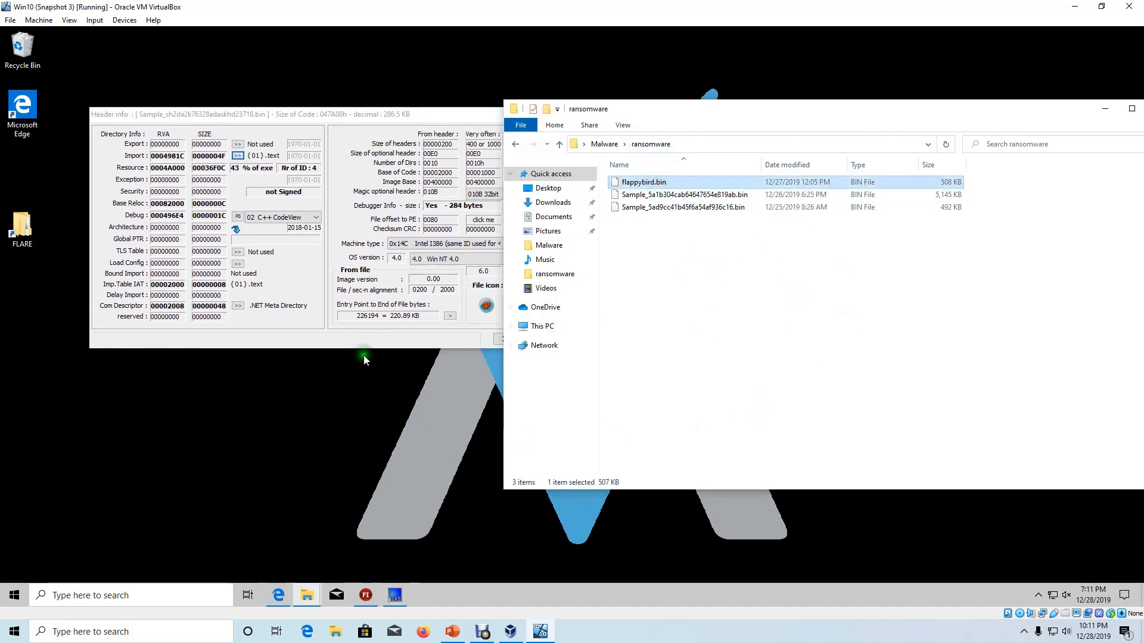
pyautogui.moveTo(365, 595)
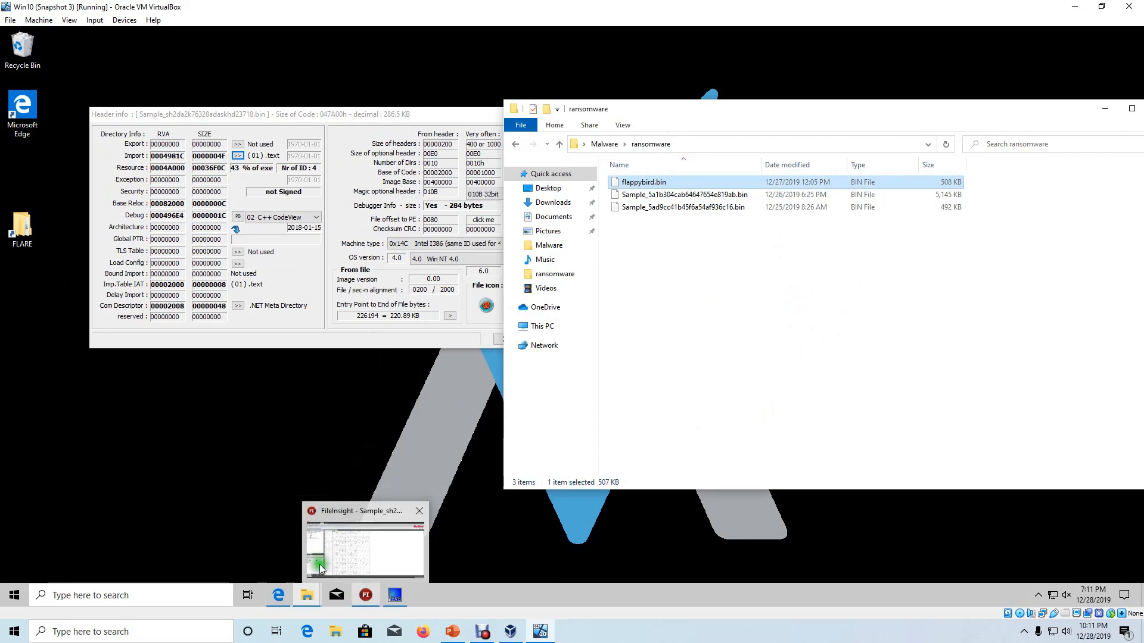
pyautogui.moveTo(305, 602)
pyautogui.click(383, 566)
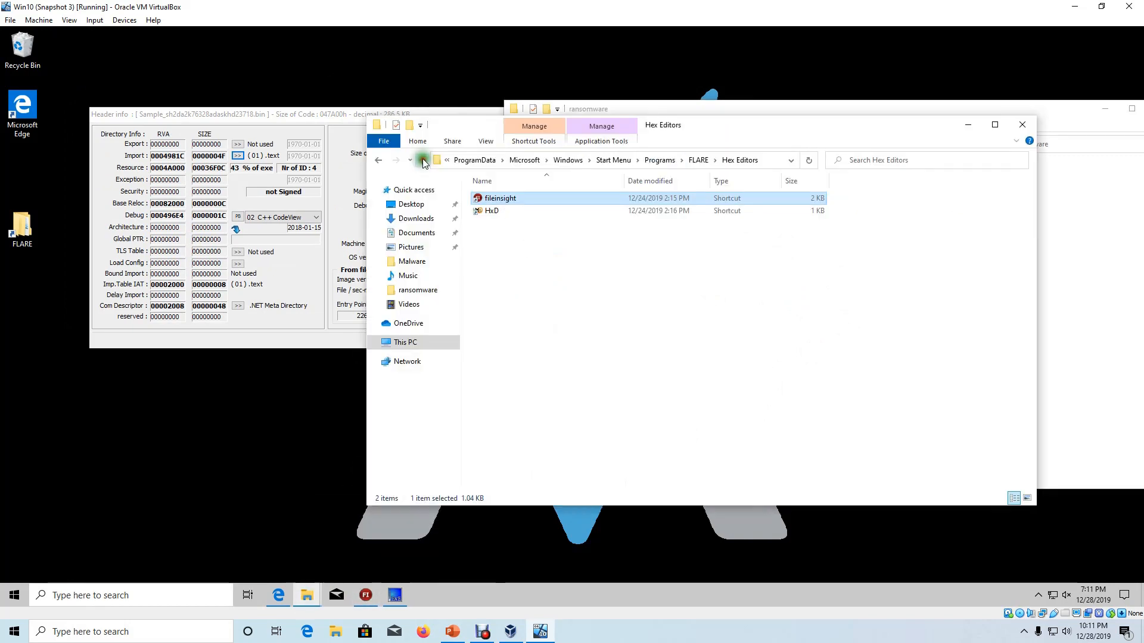
pyautogui.click(422, 160)
pyautogui.doubleClick(554, 398)
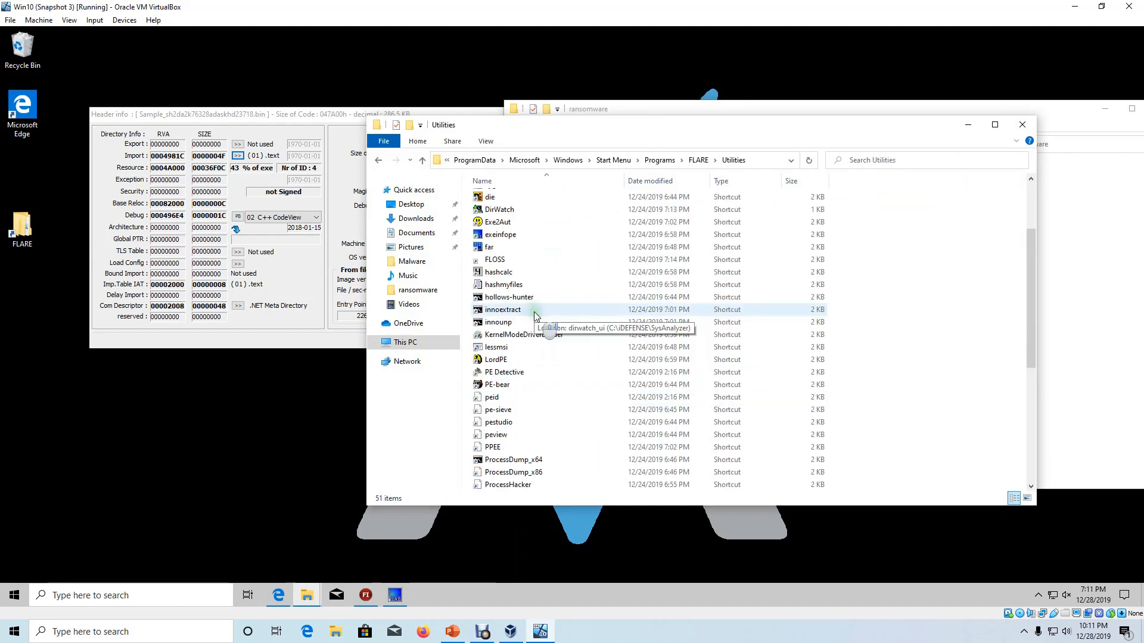
pyautogui.click(588, 424)
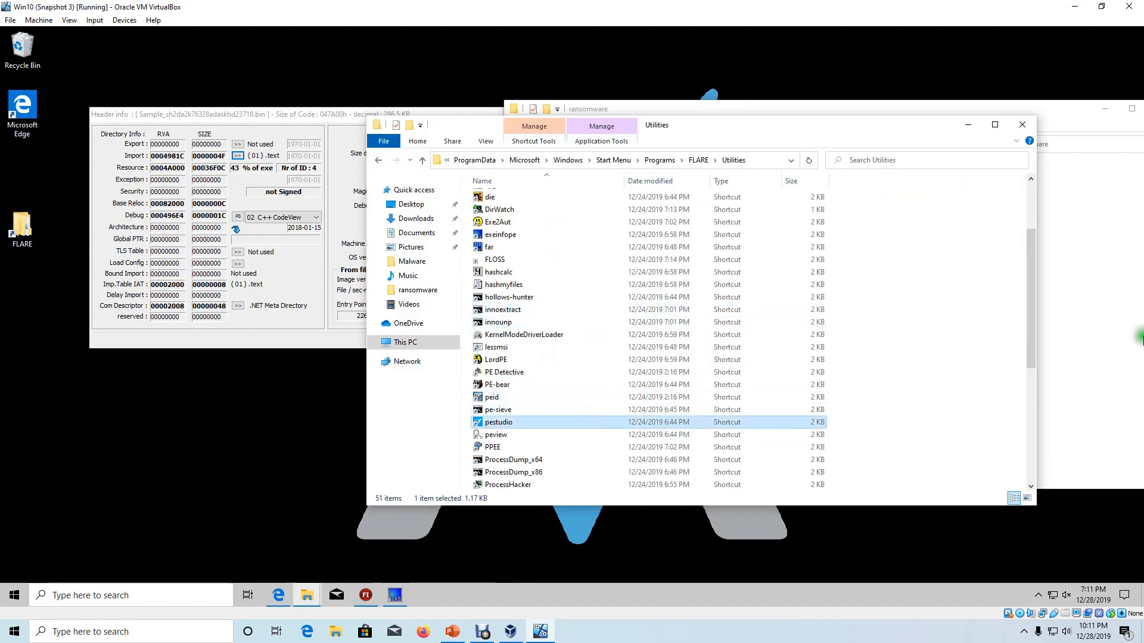
# Minimize the Utilities folder window and close the Header info window and Exeinfo PE.
pyautogui.click(968, 126)
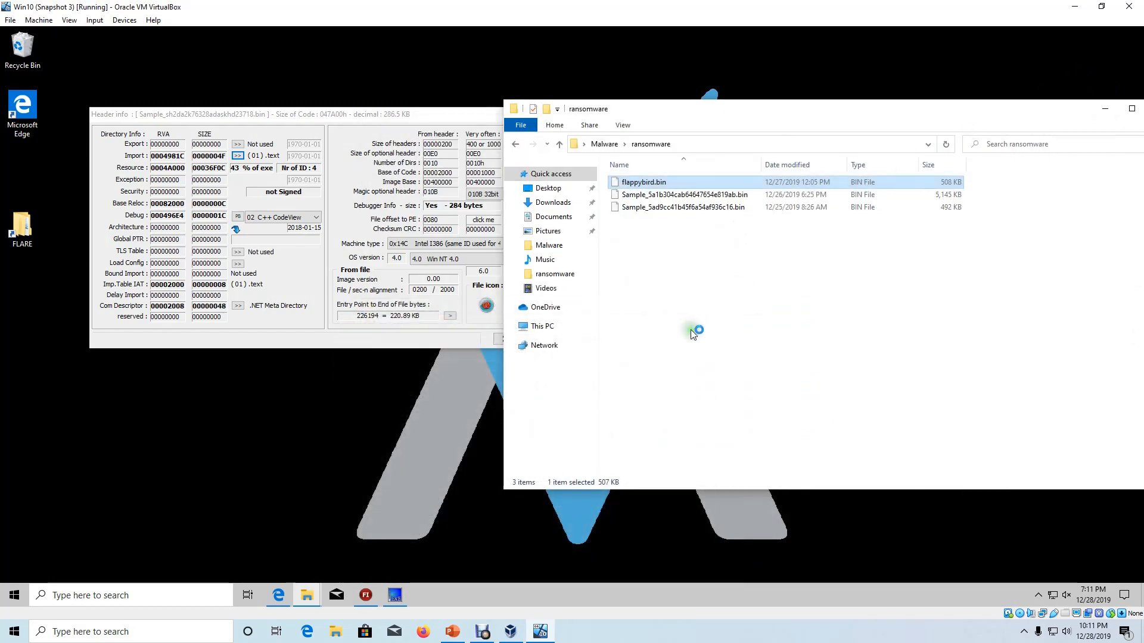
pyautogui.click(435, 115)
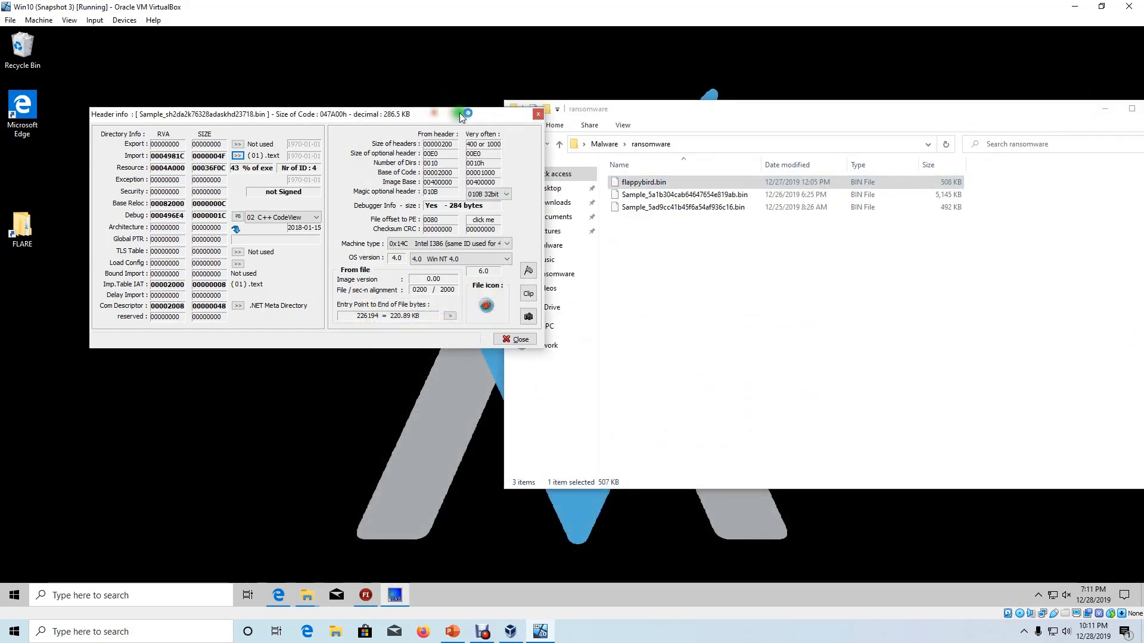
pyautogui.click(541, 113)
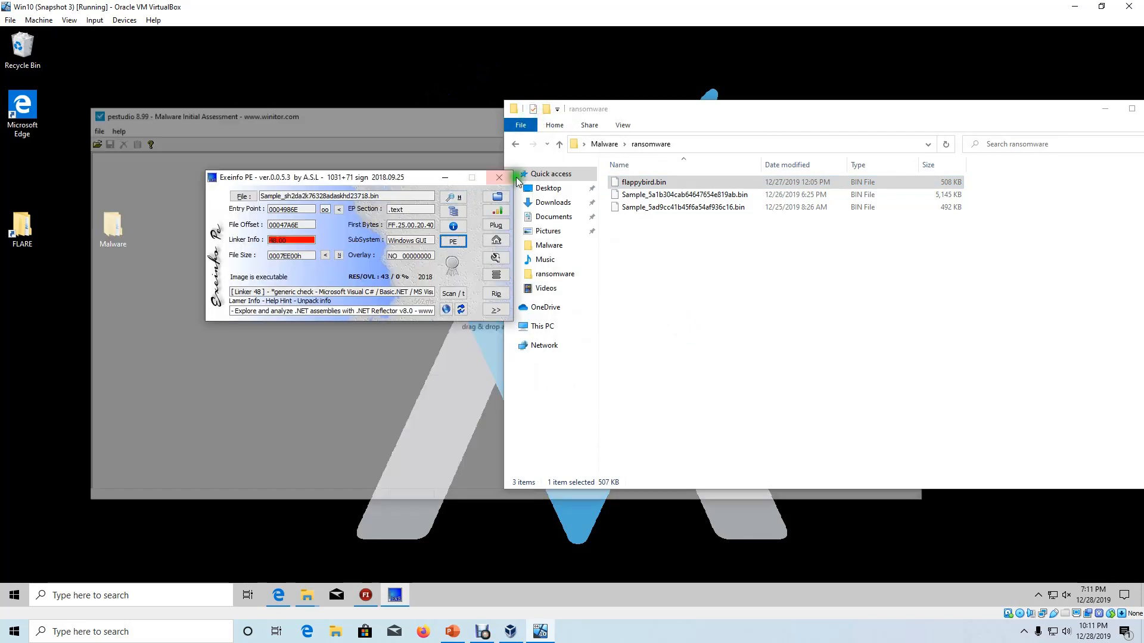
pyautogui.click(500, 178)
# Load flappybird.bin from the ransomware folder into pestudio, minimize the folder window and reposition pestudio for a clear view.
pyautogui.click(656, 183)
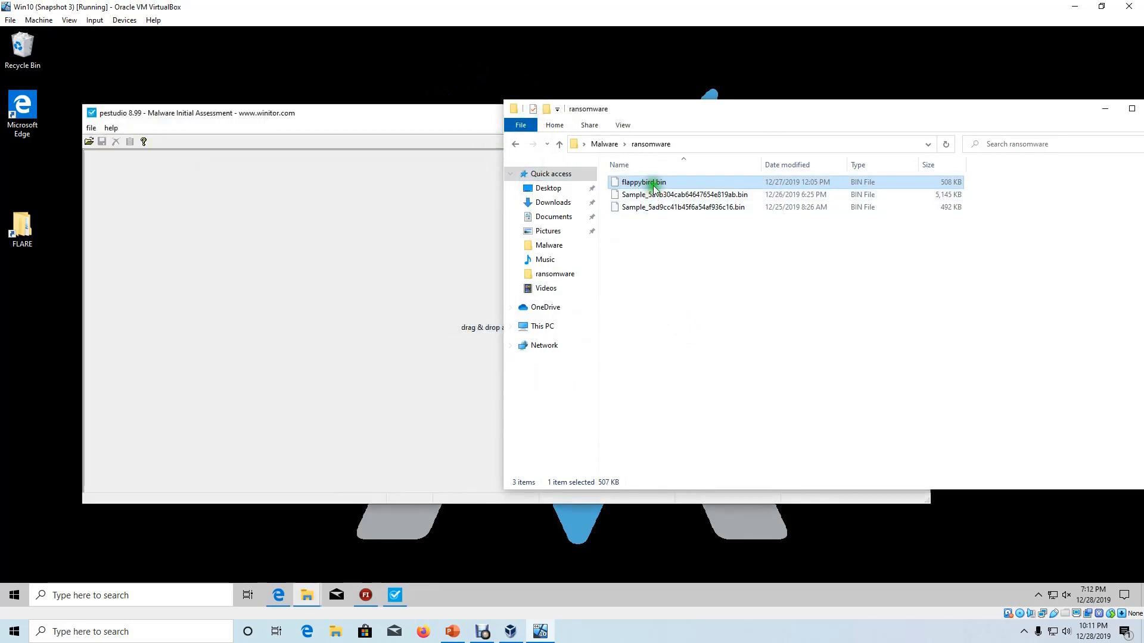
pyautogui.click(704, 184)
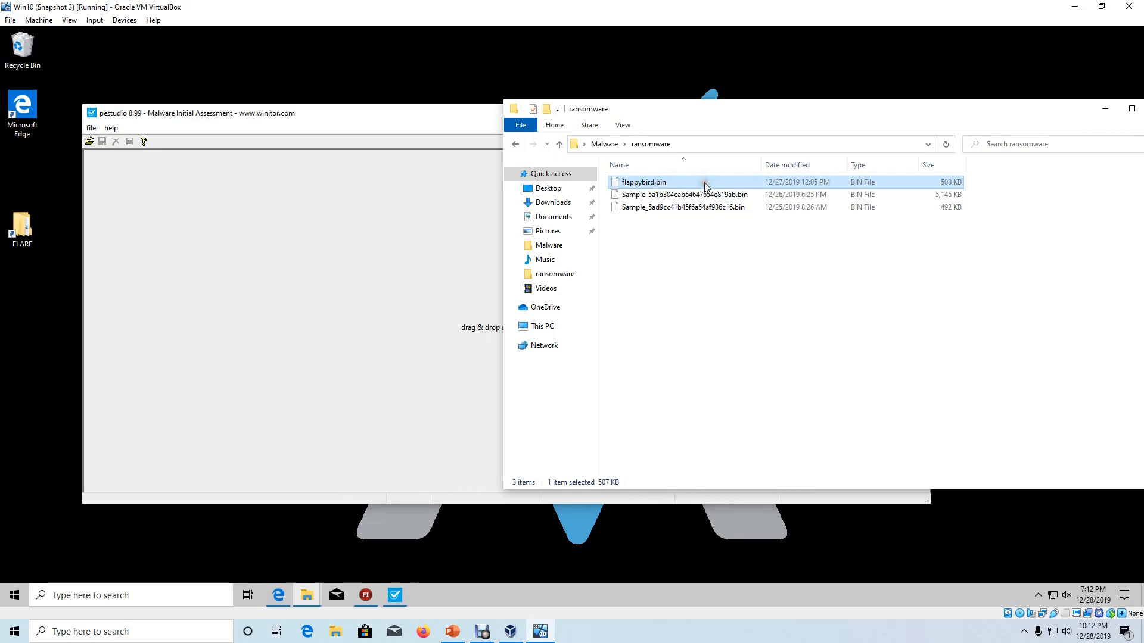
pyautogui.moveTo(666, 182); pyautogui.dragTo(388, 247)
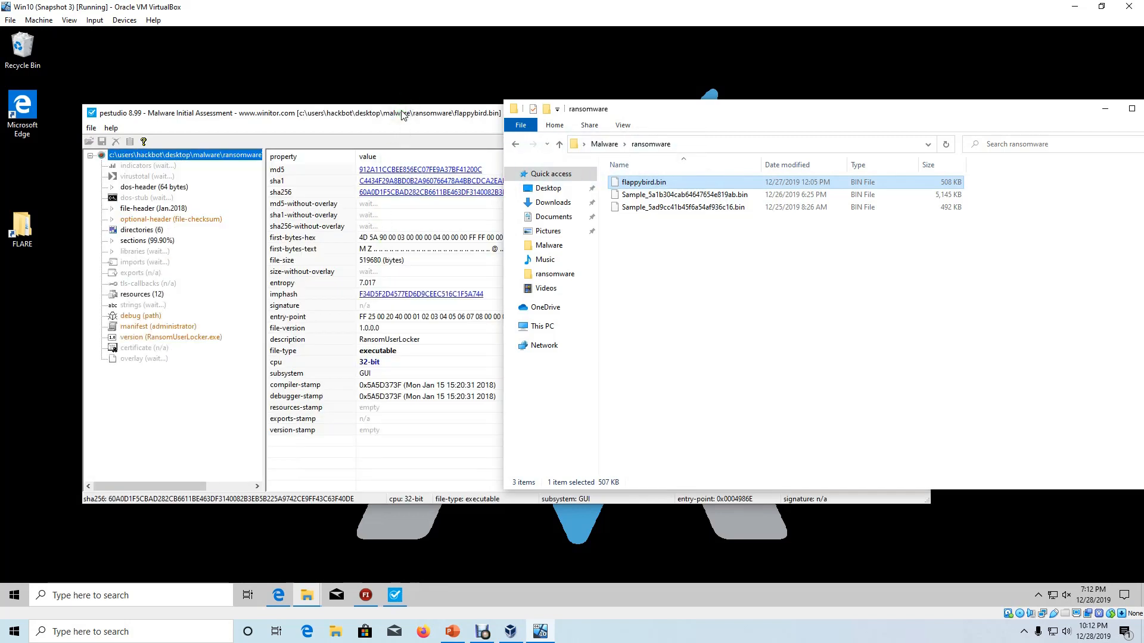
pyautogui.click(1123, 111)
pyautogui.click(1114, 111)
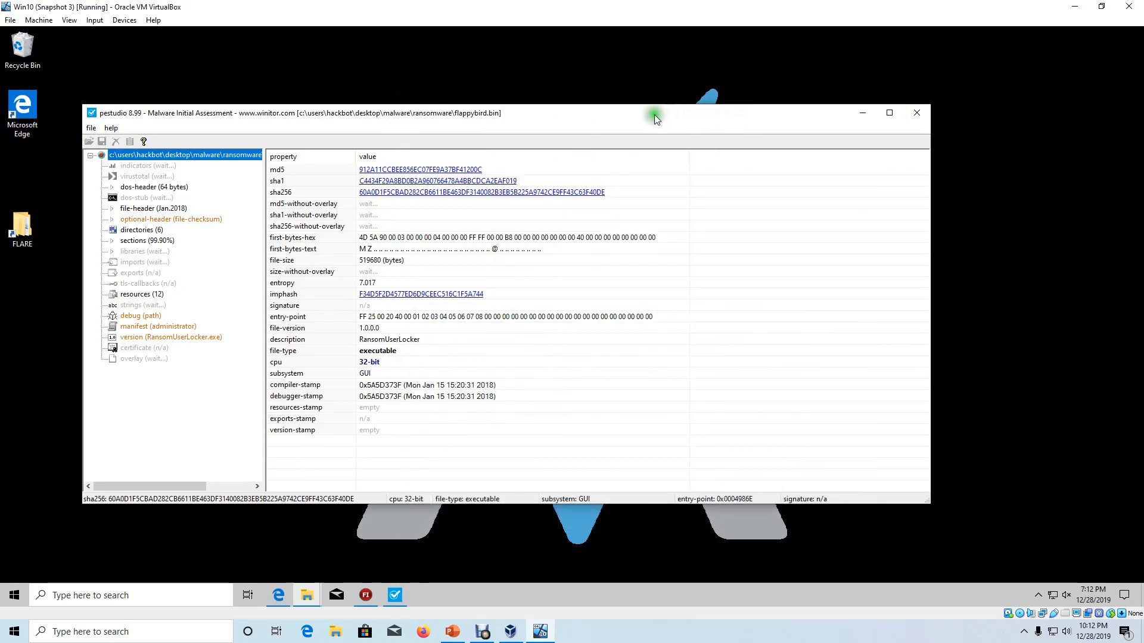
pyautogui.moveTo(699, 112); pyautogui.dragTo(723, 112)
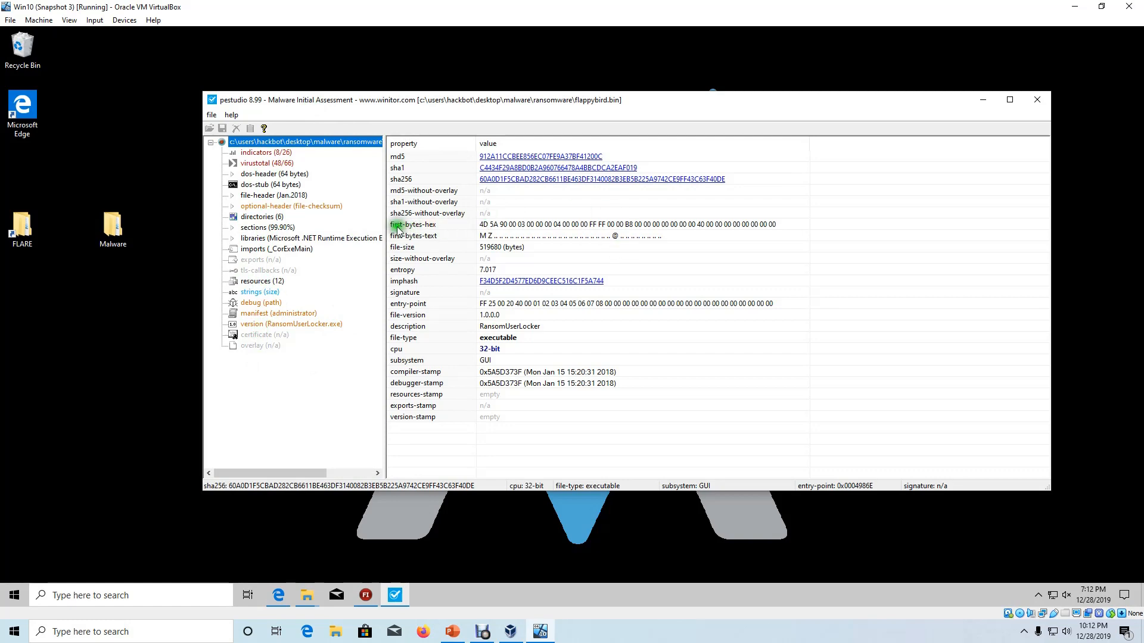
# Review the sample's indicators, checking the URL patterns for Microsoft, 15.0.0.0 and inkscape and the file execution privilege entry.
pyautogui.click(255, 154)
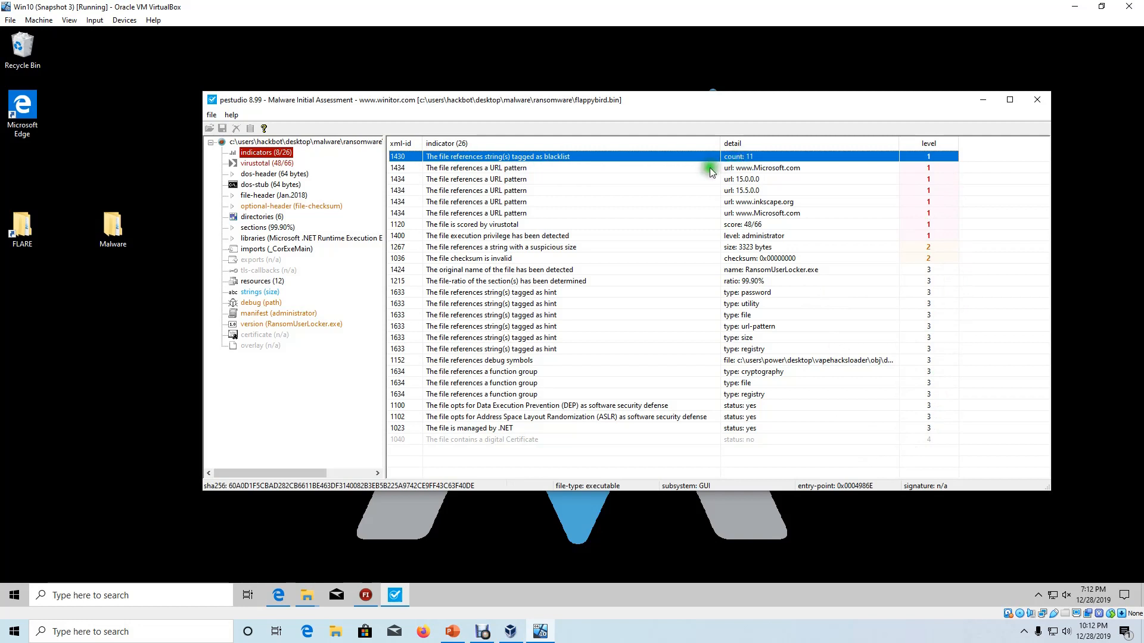
pyautogui.click(798, 170)
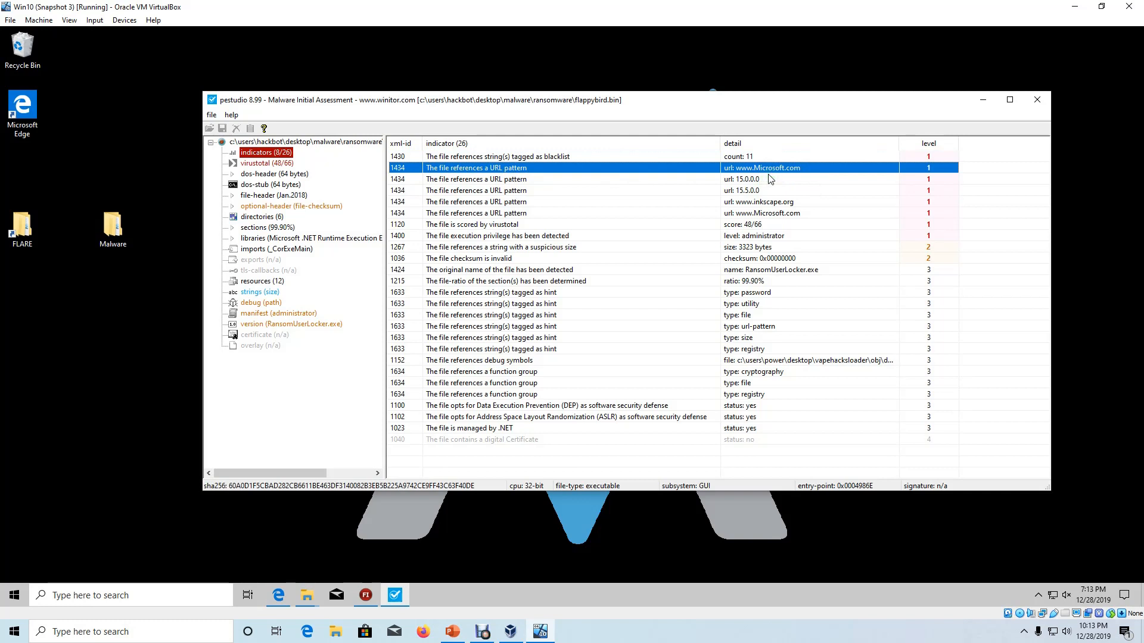
pyautogui.click(768, 180)
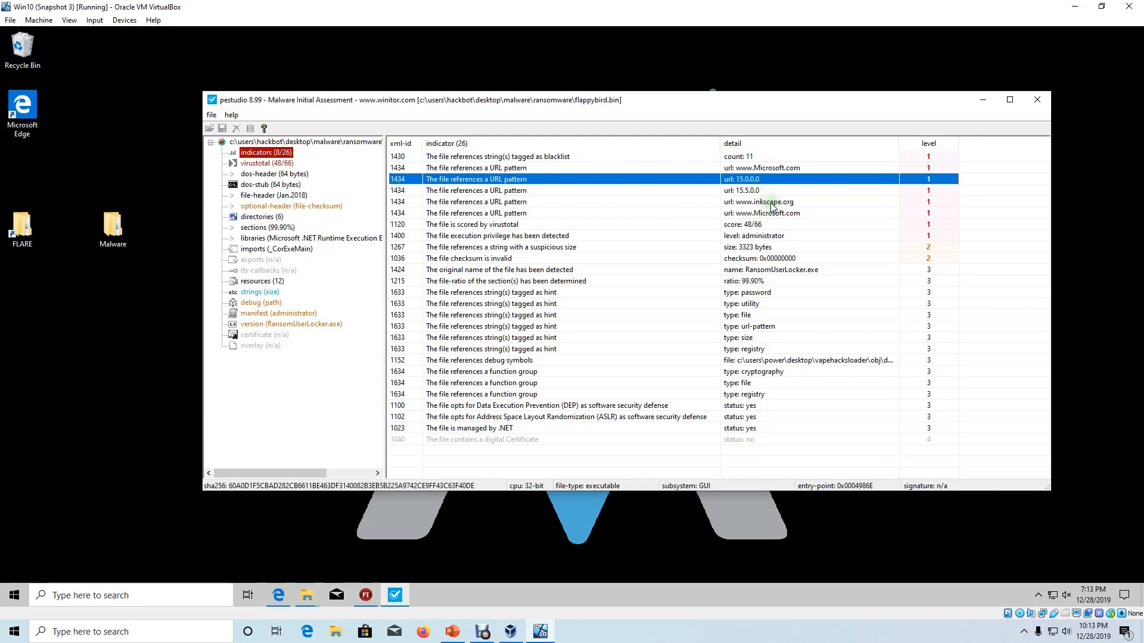
pyautogui.click(772, 204)
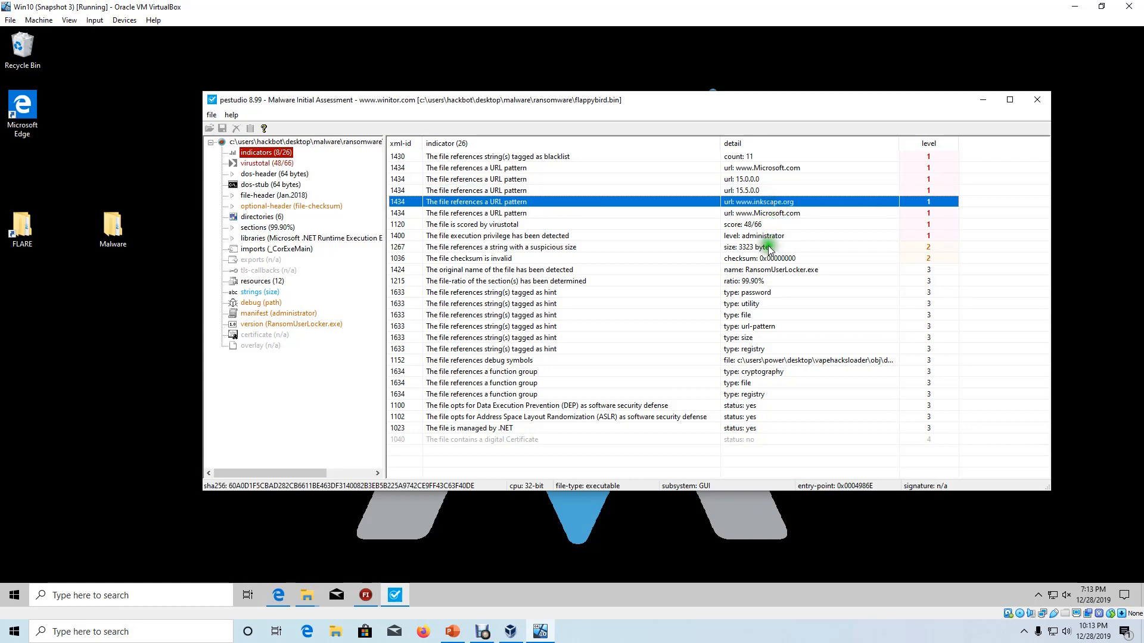
pyautogui.click(707, 237)
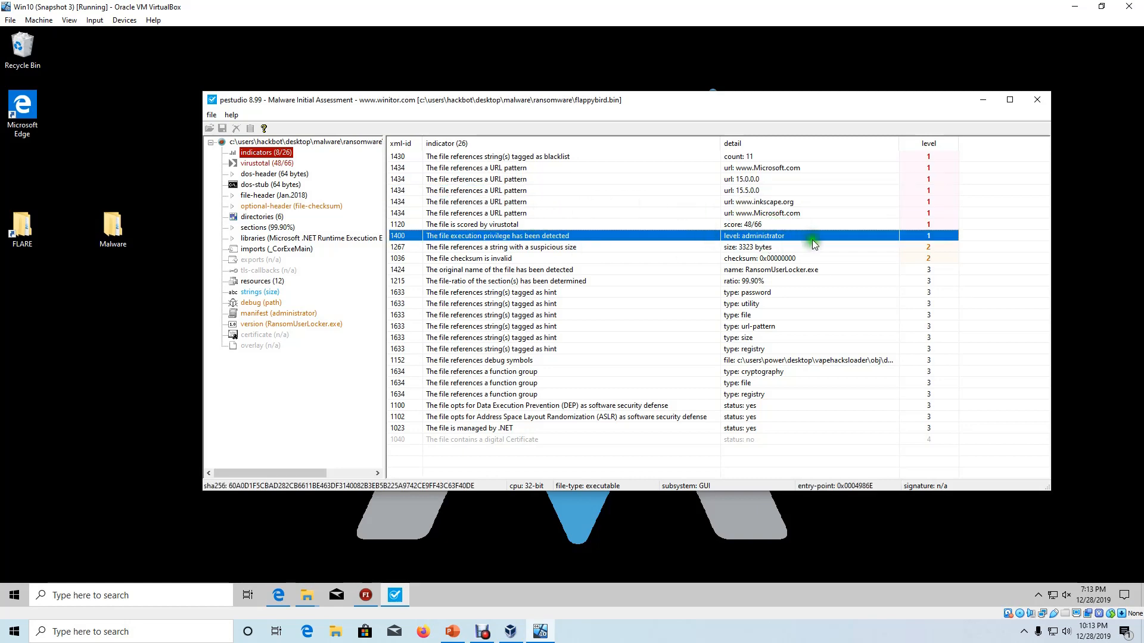
# Examine the VirusTotal results, going through the antivirus engines and their detection names for the sample.
pyautogui.click(278, 164)
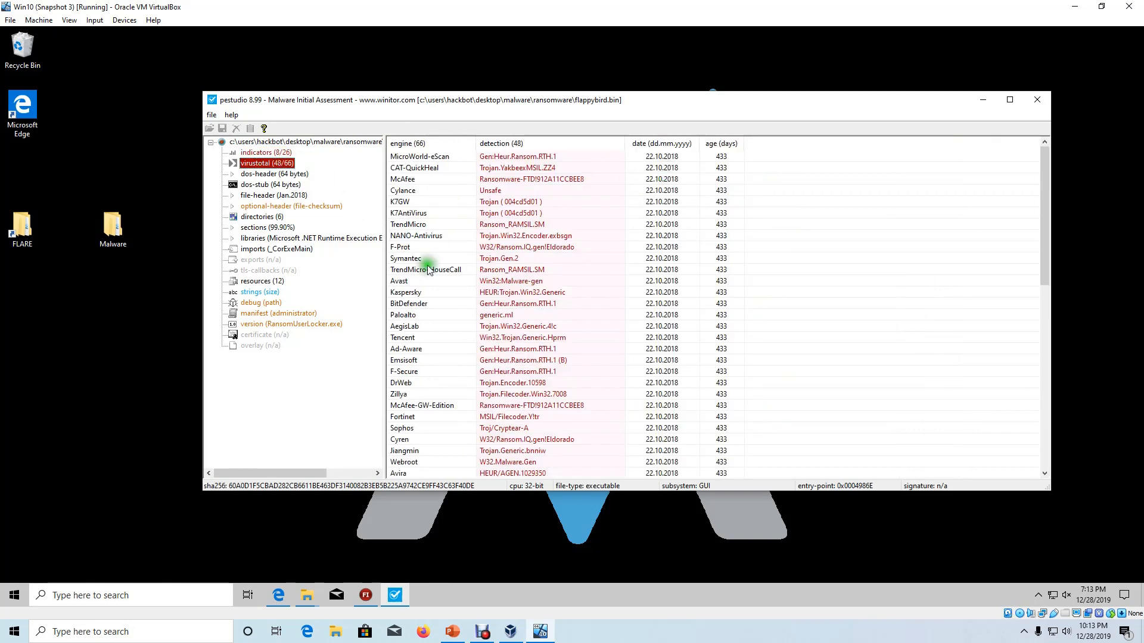
pyautogui.scroll(-4, 483, 257)
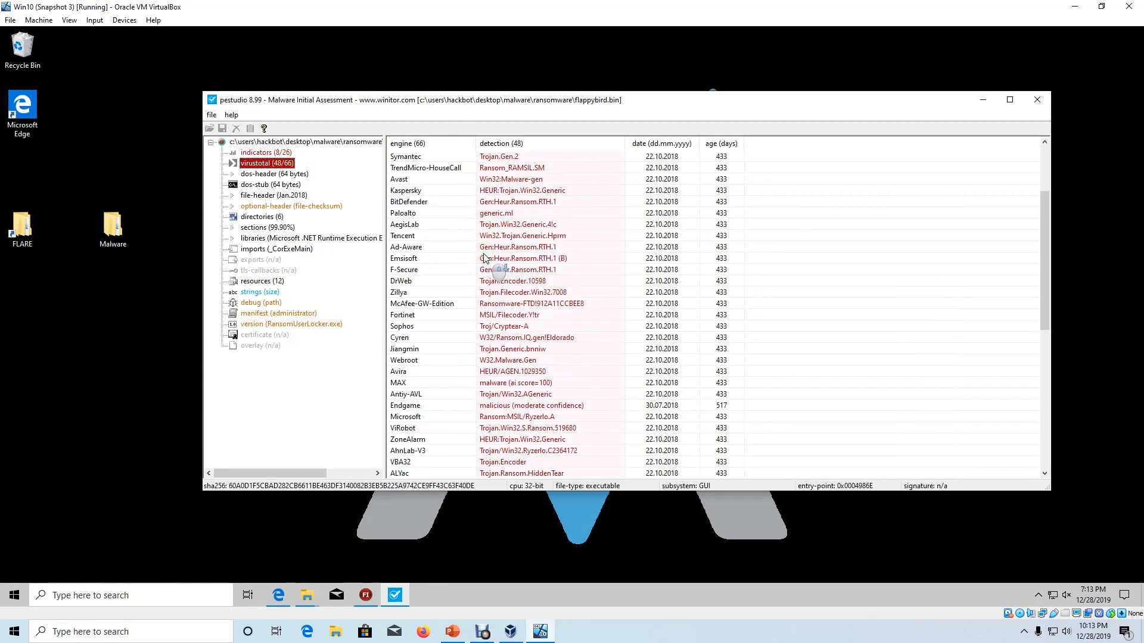
pyautogui.scroll(-1, 483, 253)
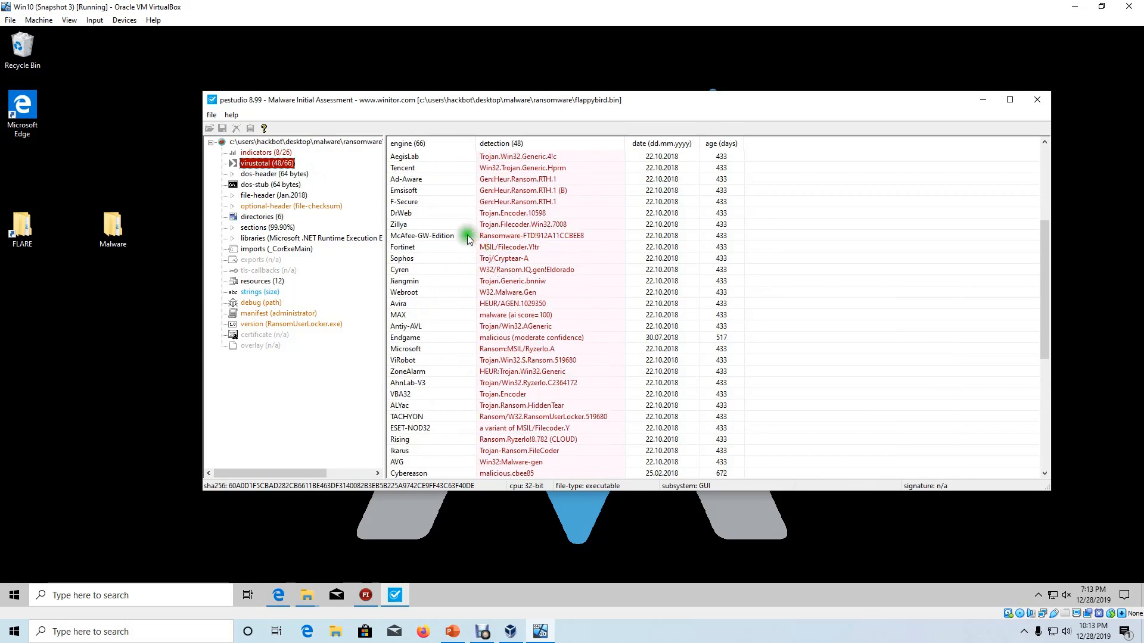
# Inspect the file header's compiler stamp and the optional header's properties.
pyautogui.click(300, 197)
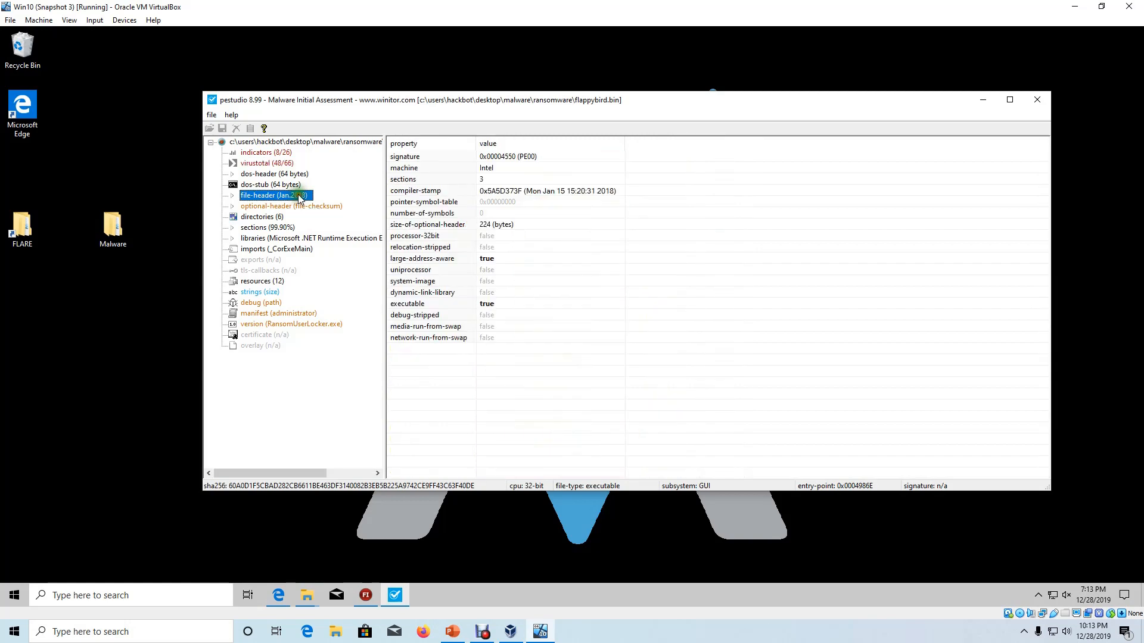
pyautogui.click(398, 192)
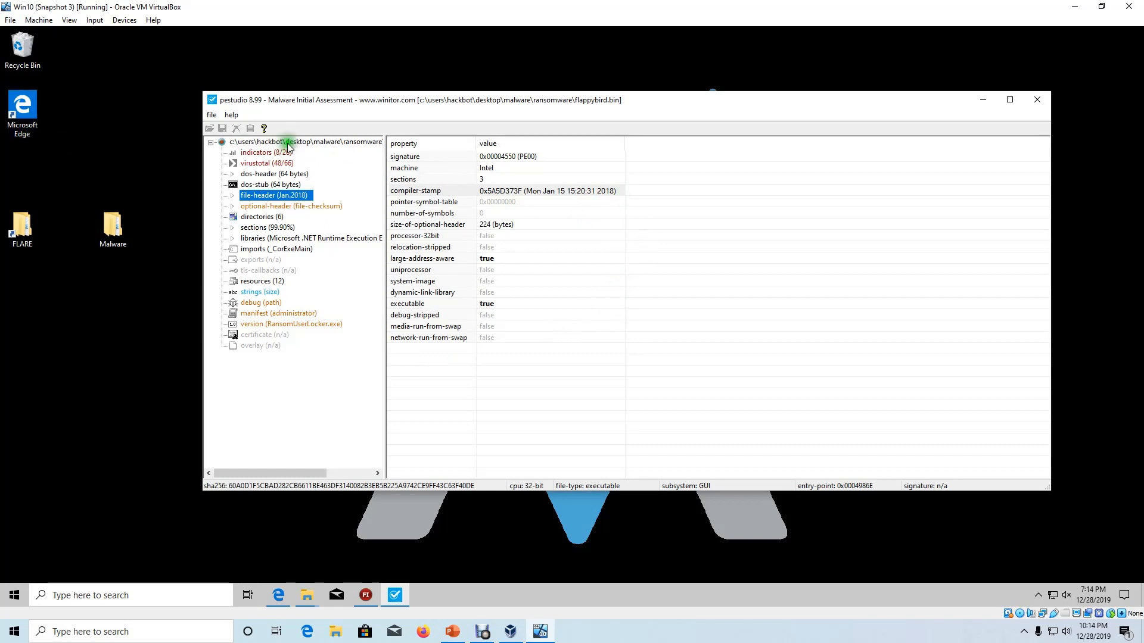
pyautogui.click(294, 207)
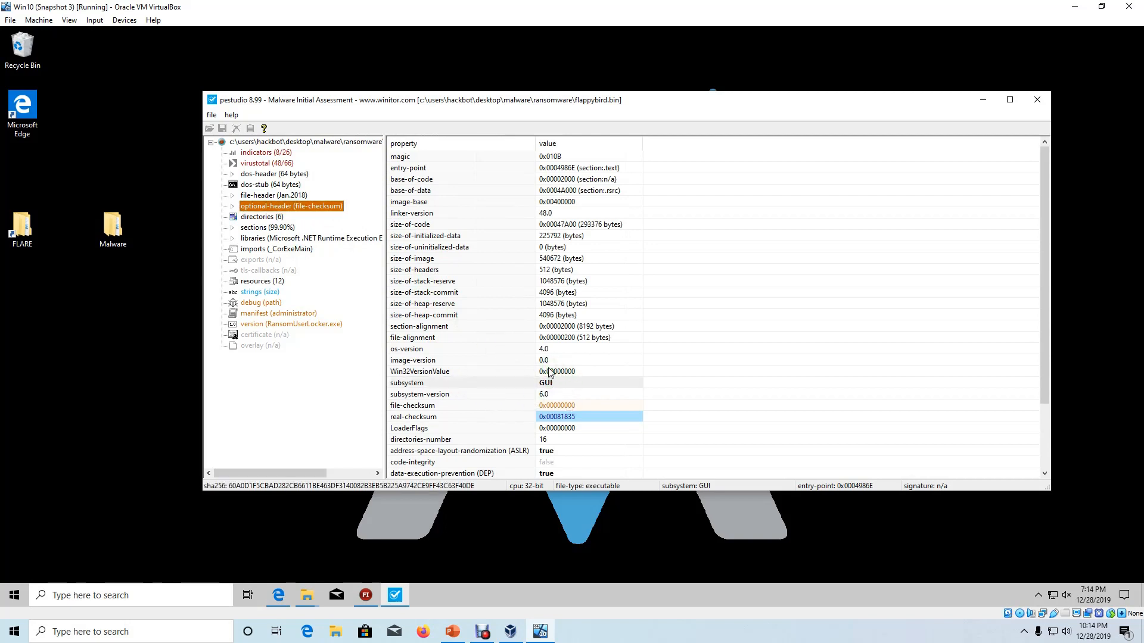
# Check the mscoree.dll entry in the libraries, the _CorExeMain entry in the imports, and the resources.
pyautogui.click(356, 238)
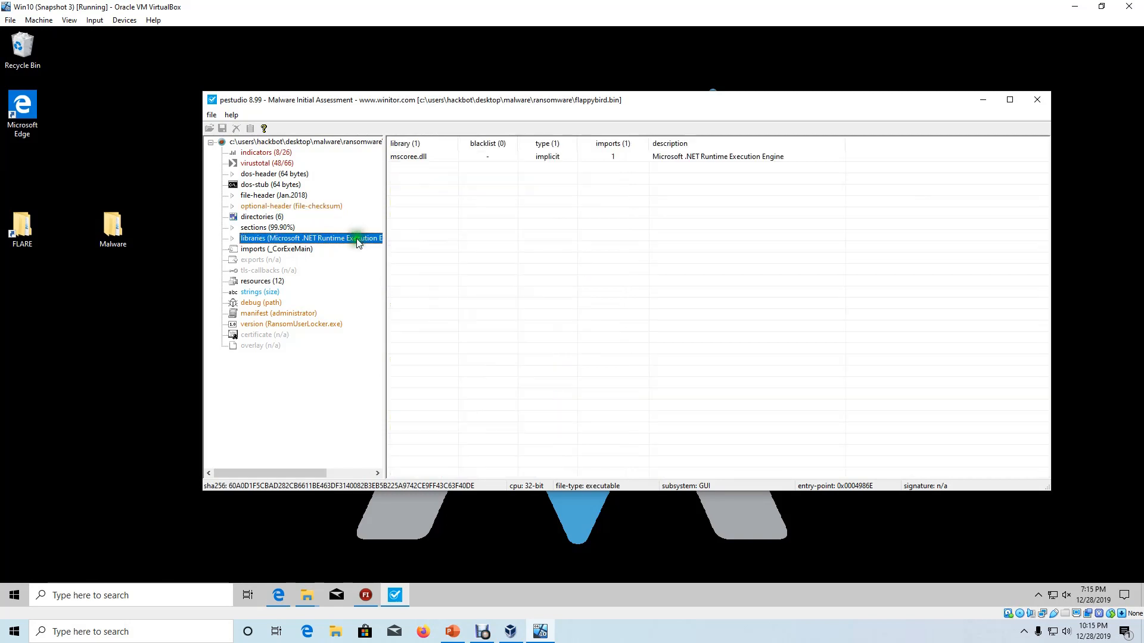
pyautogui.click(417, 157)
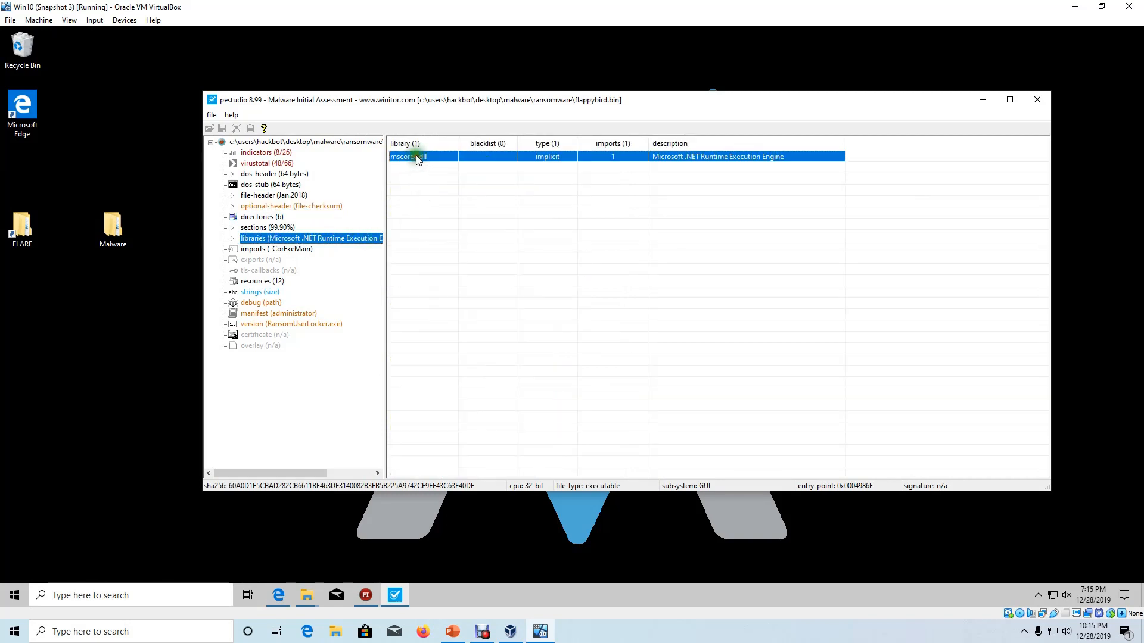
pyautogui.click(287, 250)
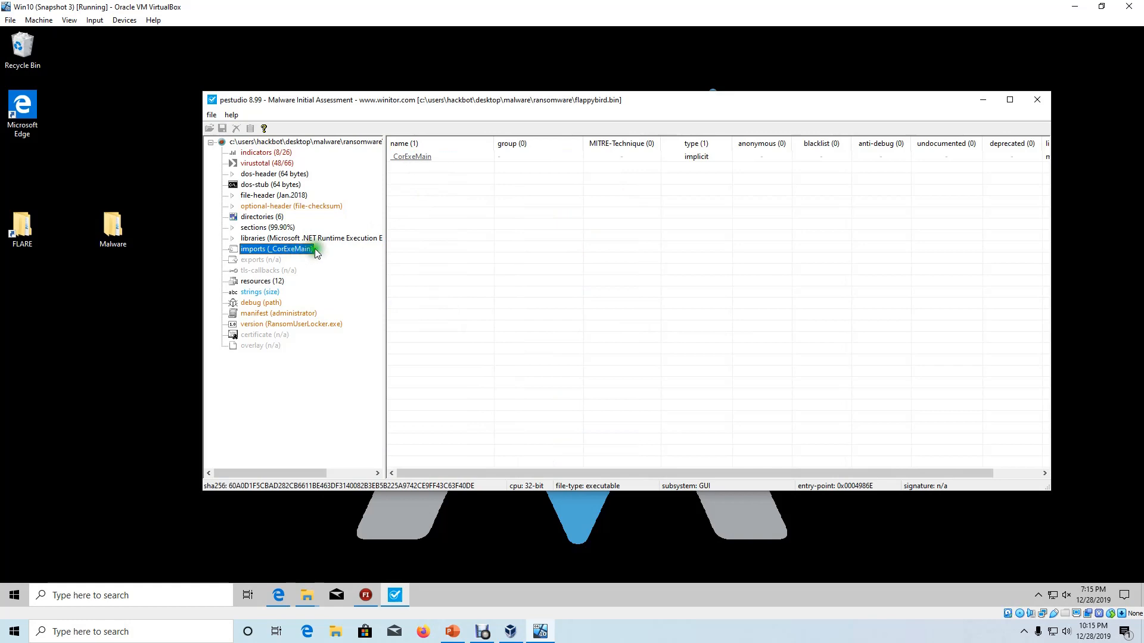
pyautogui.rightClick(417, 158)
pyautogui.click(262, 282)
# Examine the sample's extracted strings, focusing on CreateEncryptor and EncryptFile in the cryptography group.
pyautogui.click(260, 292)
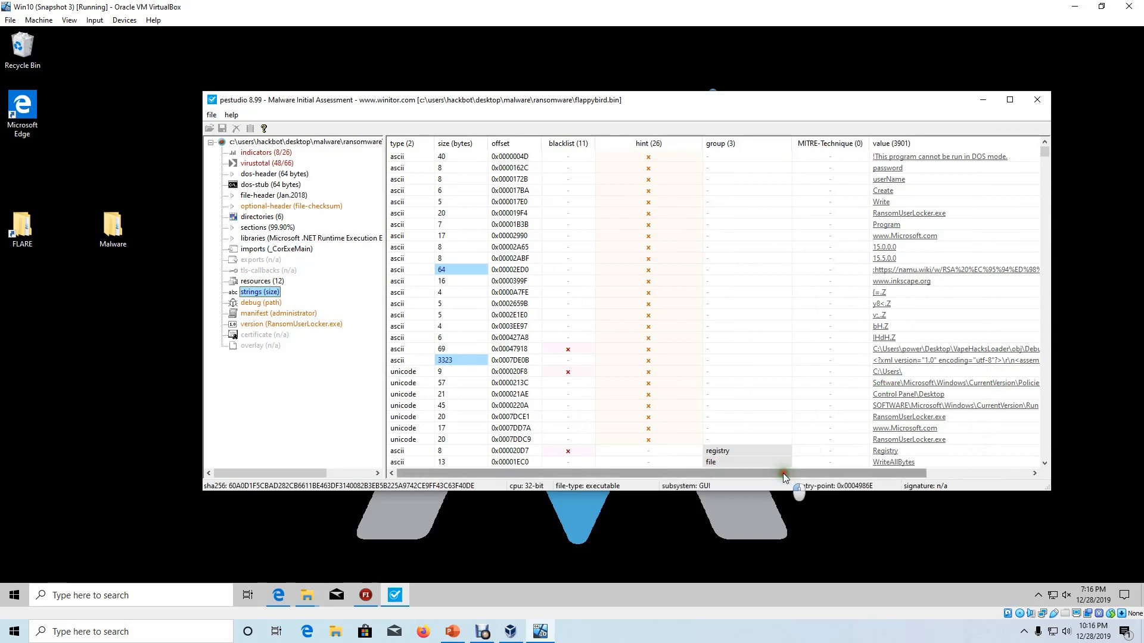
pyautogui.moveTo(791, 472); pyautogui.dragTo(840, 467)
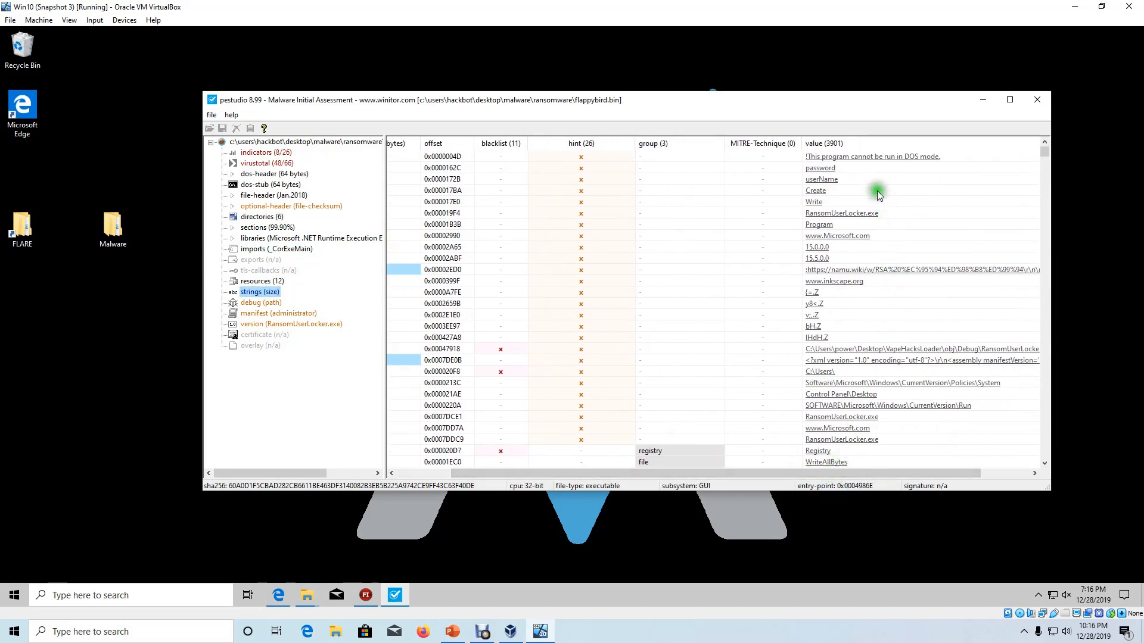
pyautogui.scroll(-2, 850, 208)
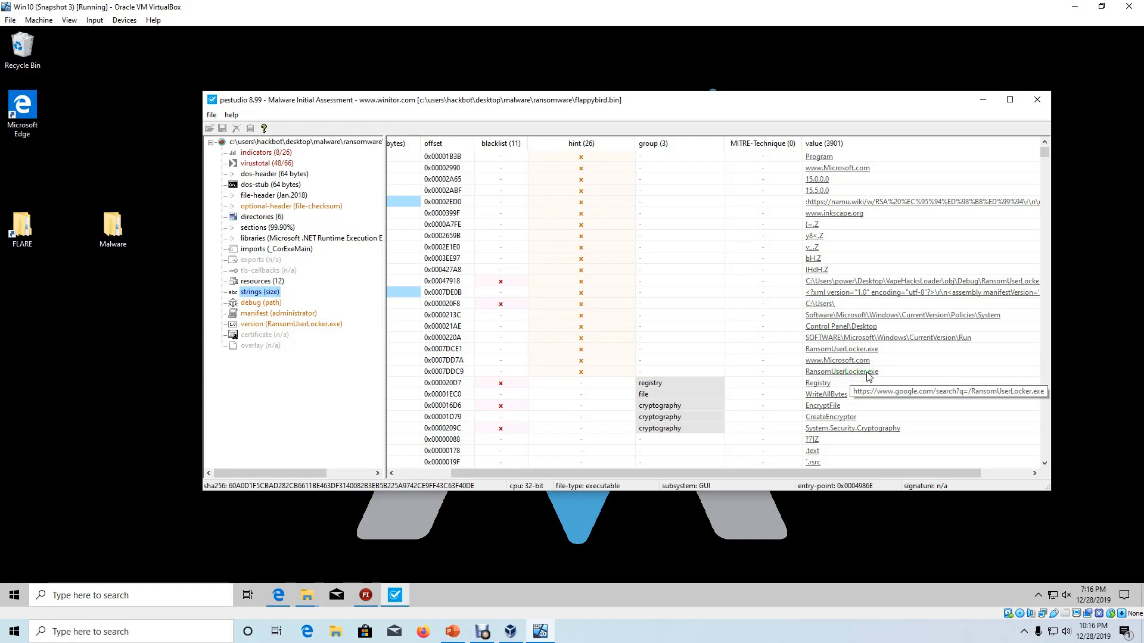
pyautogui.scroll(-1, 868, 377)
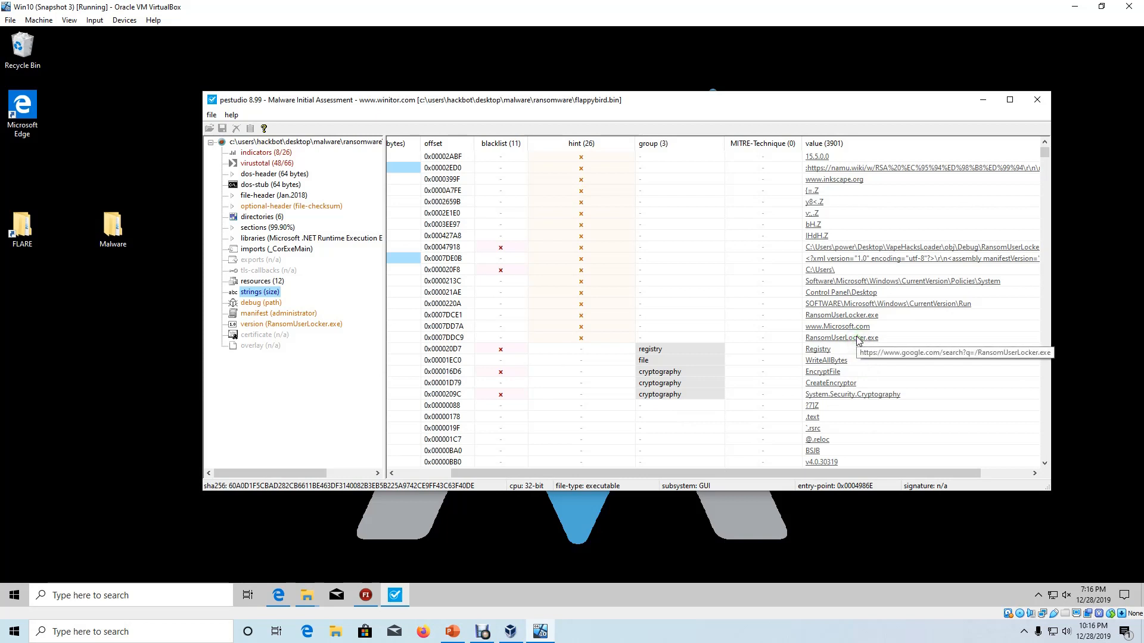
pyautogui.click(851, 386)
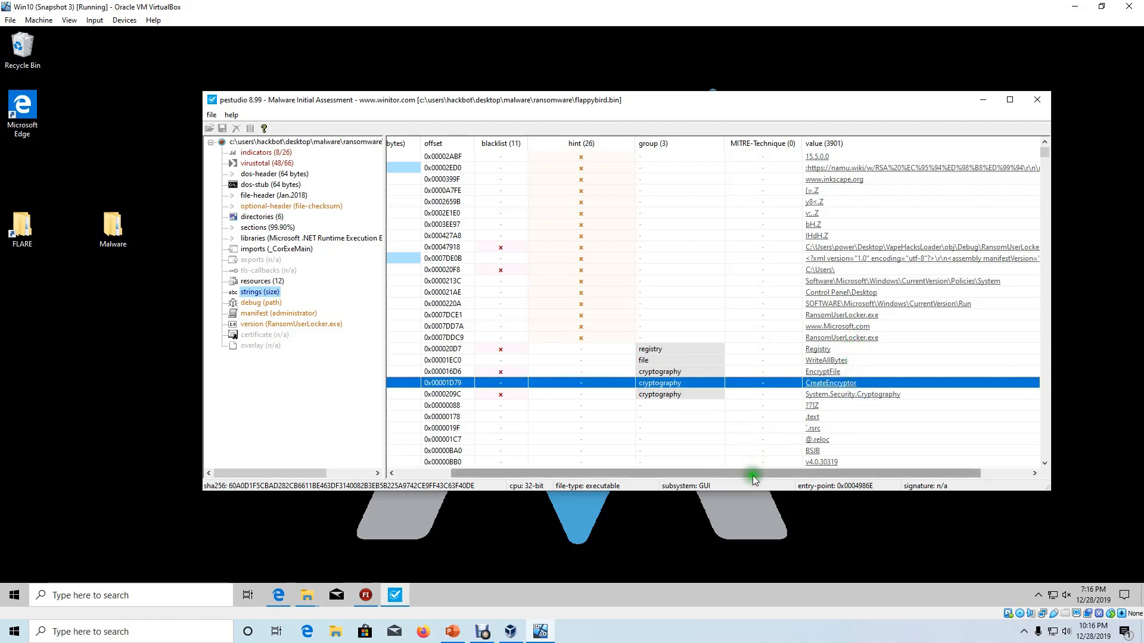
pyautogui.moveTo(752, 475); pyautogui.dragTo(670, 485)
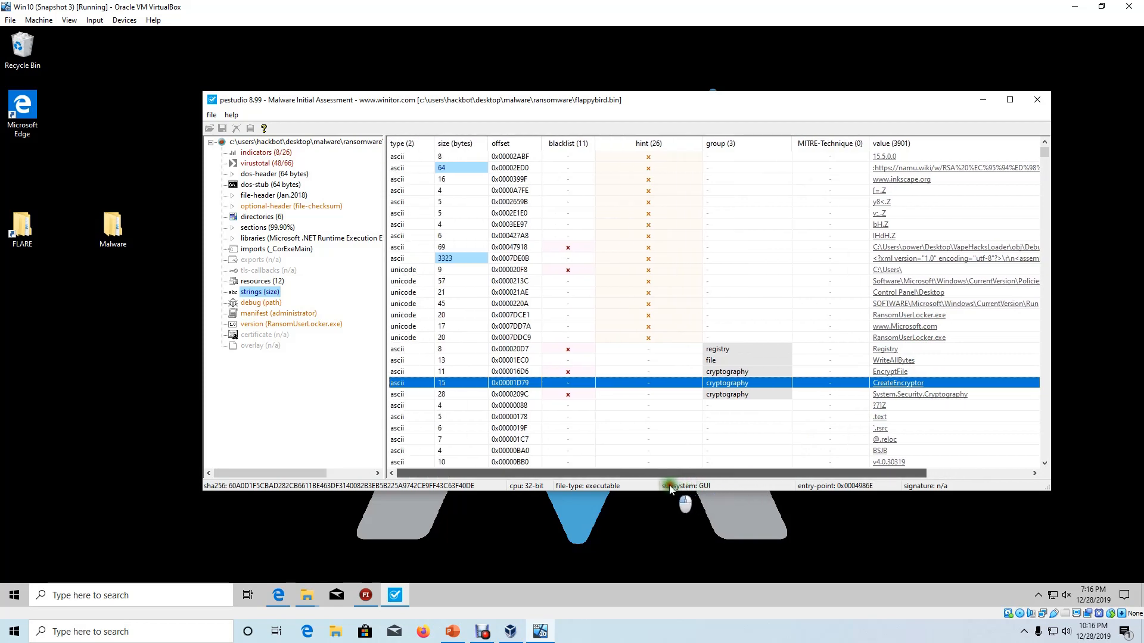
pyautogui.click(756, 371)
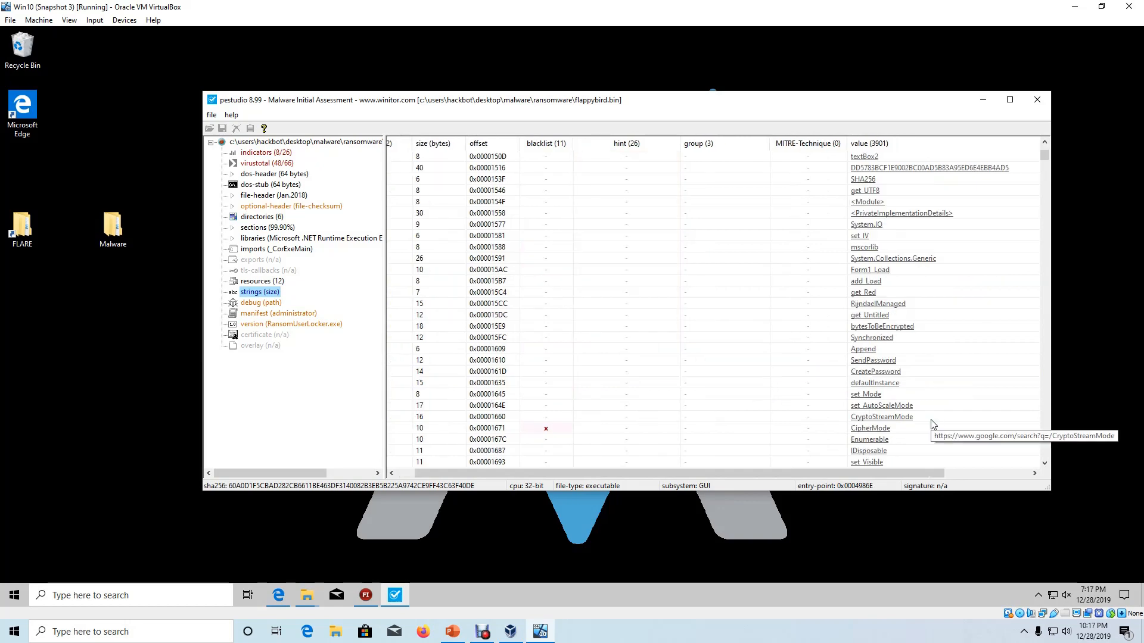
# Look further through the strings, marking CryptoStreamMode, get_MachineName and get_UserName for inspection.
pyautogui.click(929, 419)
pyautogui.scroll(-1, 929, 420)
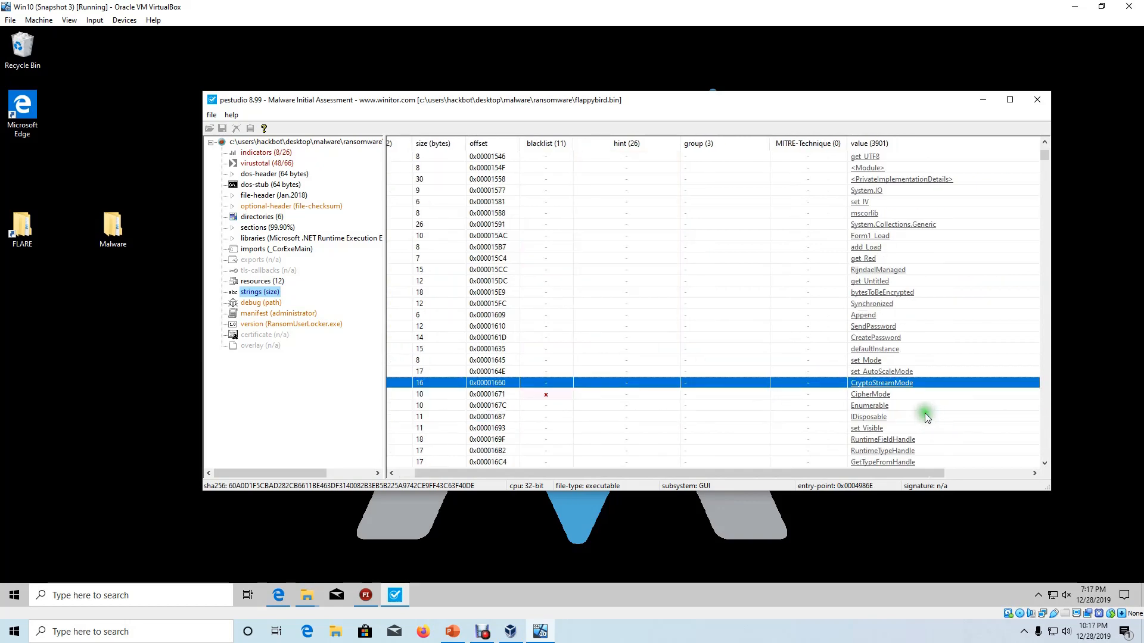
pyautogui.scroll(-2, 924, 414)
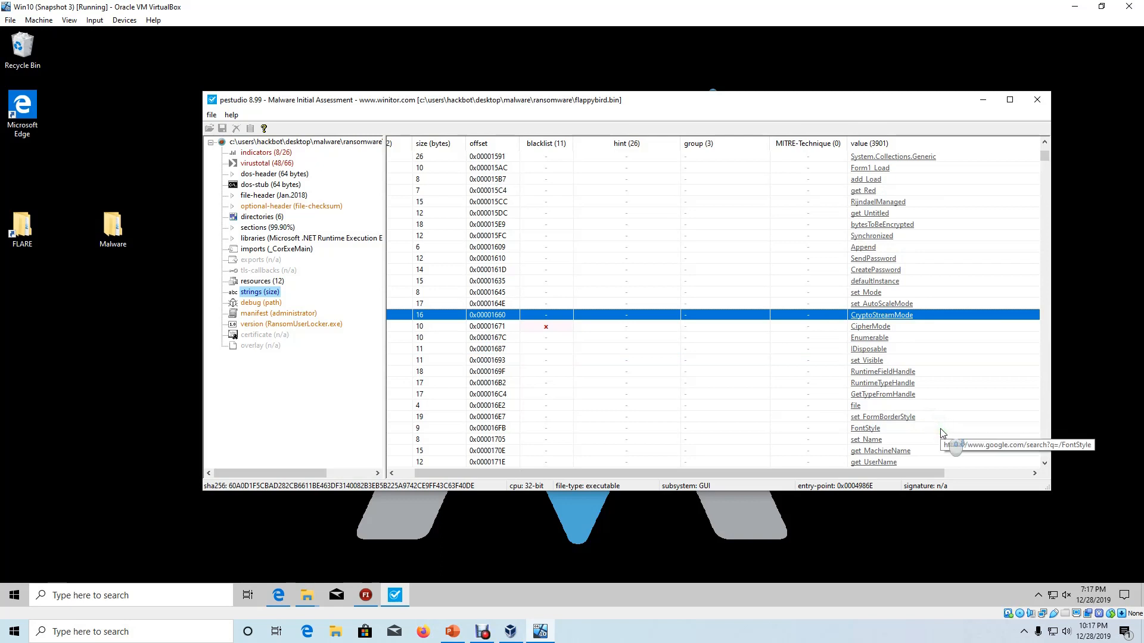
pyautogui.scroll(-1, 938, 427)
pyautogui.click(930, 419)
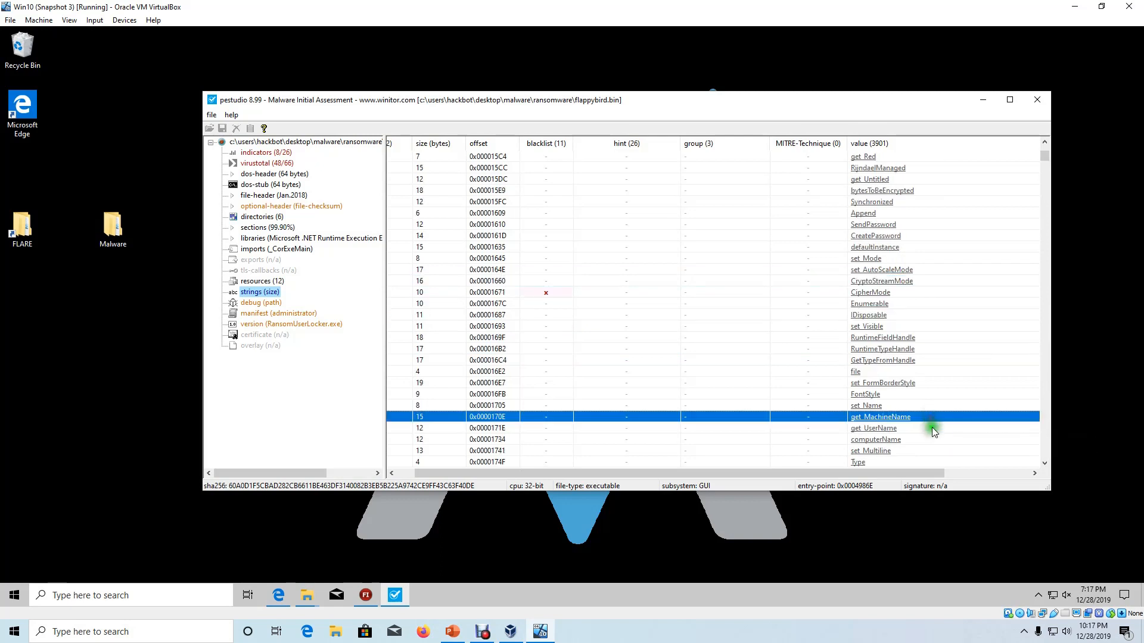
pyautogui.click(931, 427)
pyautogui.scroll(-1, 931, 427)
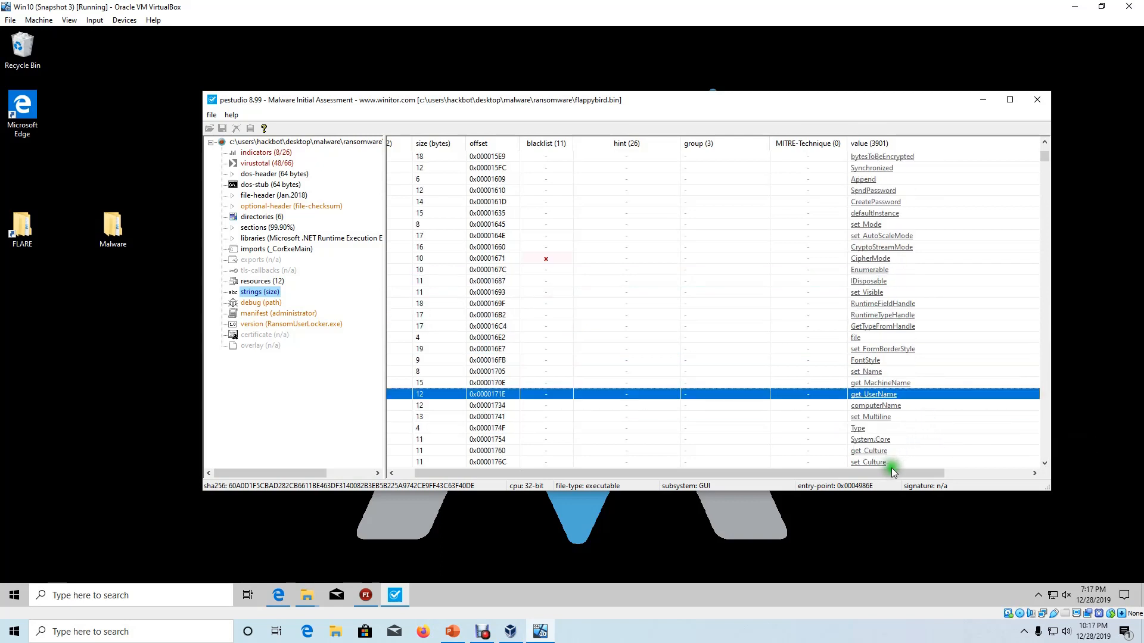
pyautogui.moveTo(890, 473)
pyautogui.mouseDown()
pyautogui.moveTo(822, 479)
pyautogui.moveTo(899, 475)
pyautogui.mouseUp()
pyautogui.scroll(-1, 927, 430)
# Sort the strings so blacklisted ones come first and inspect the EncryptFile and System.Security.Cryptography entries.
pyautogui.click(530, 145)
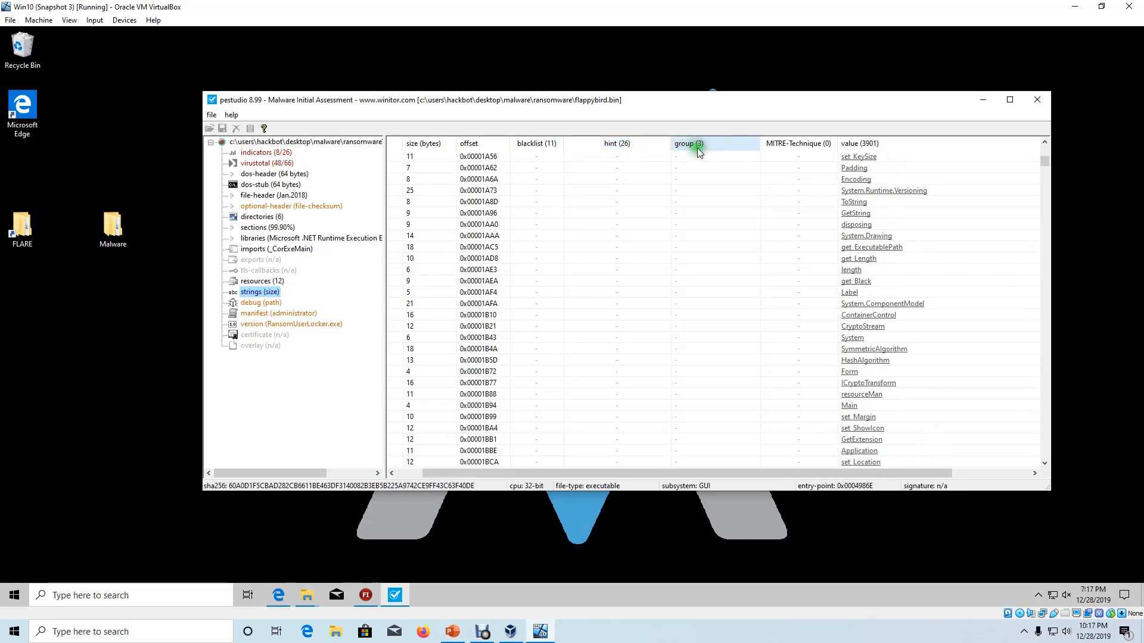
pyautogui.scroll(20, 602, 173)
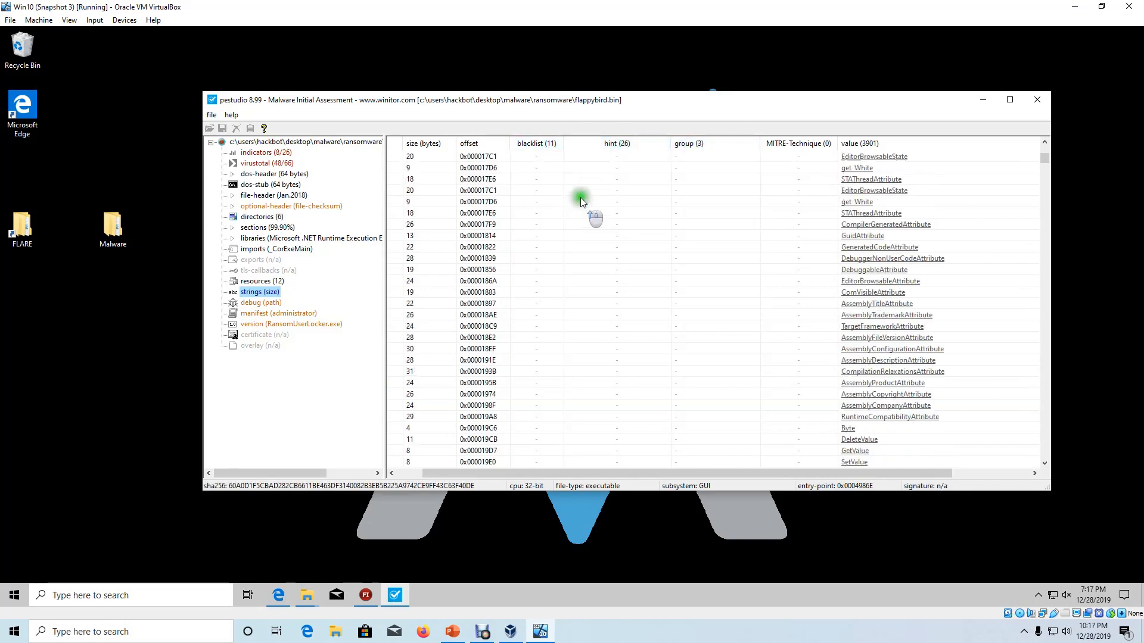
pyautogui.scroll(10, 537, 181)
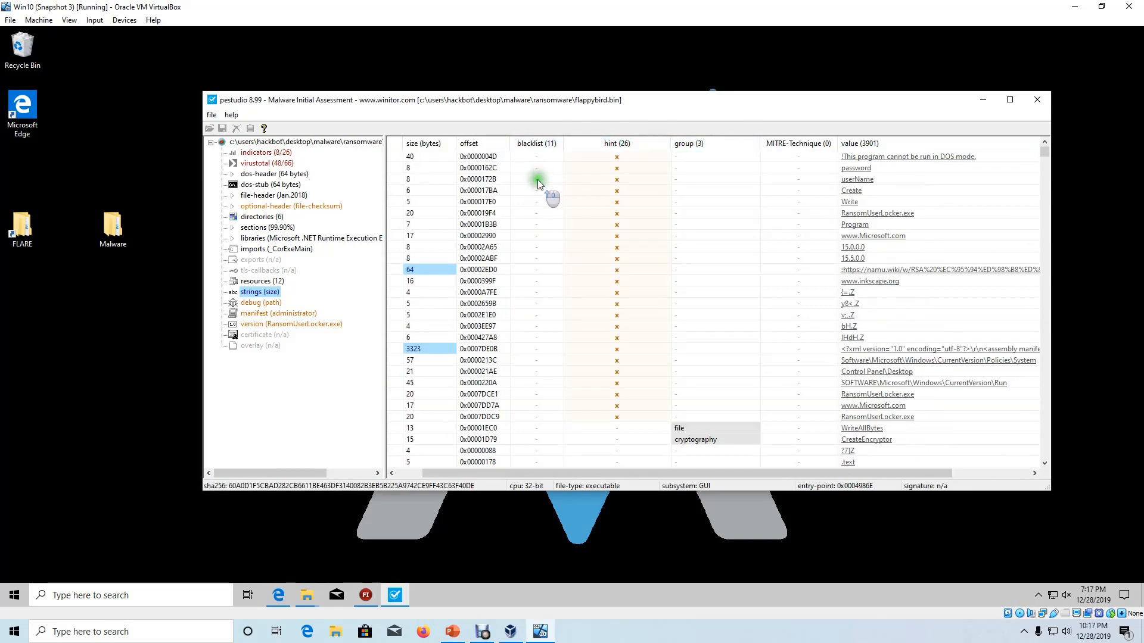
pyautogui.click(537, 143)
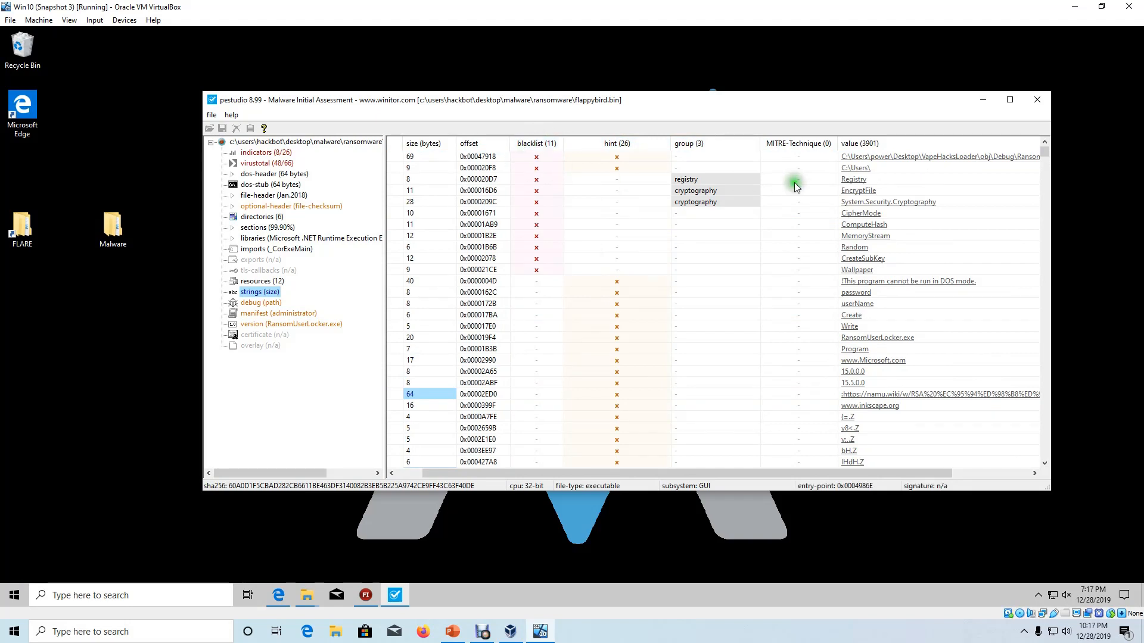
pyautogui.click(750, 190)
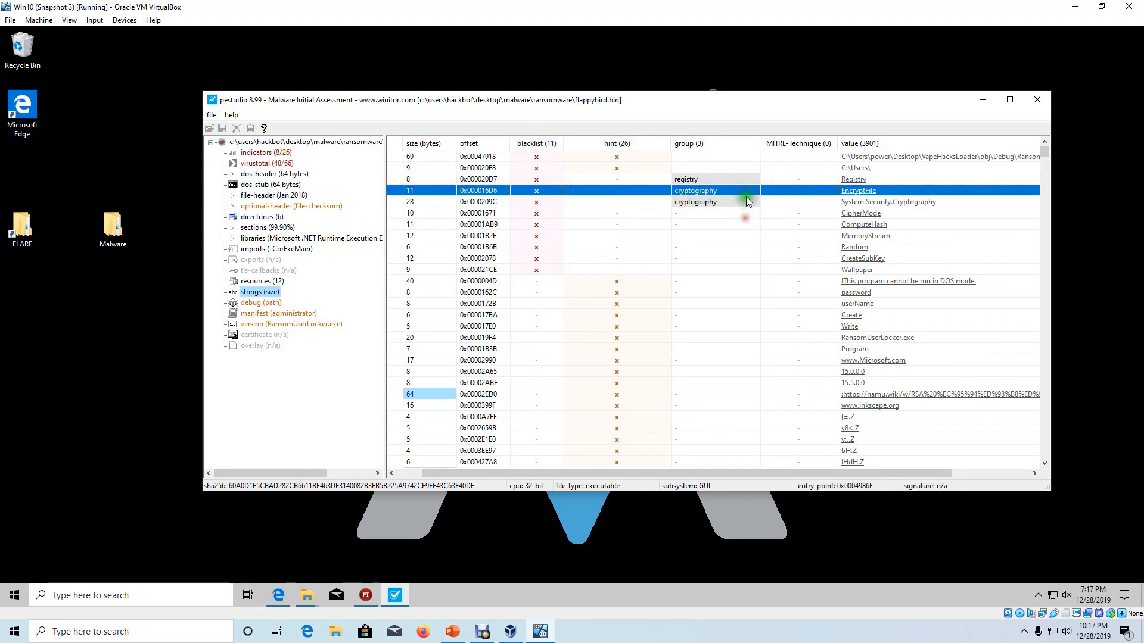
pyautogui.click(745, 202)
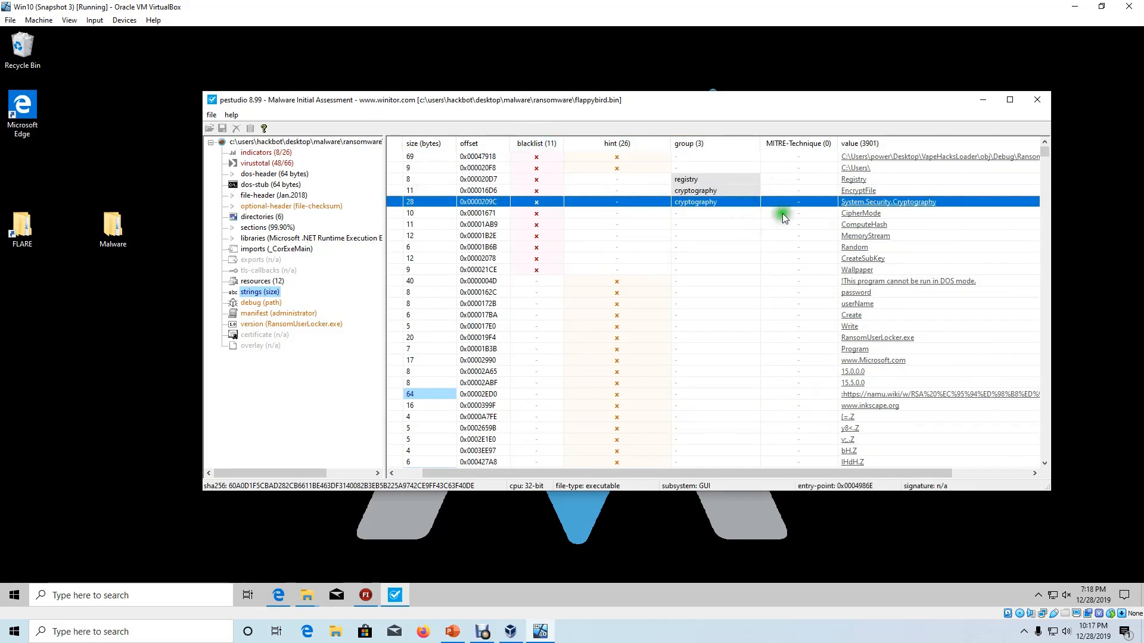
# Inspect the version information, checking the file version, legal trademarks, legal copyright and product name.
pyautogui.click(275, 325)
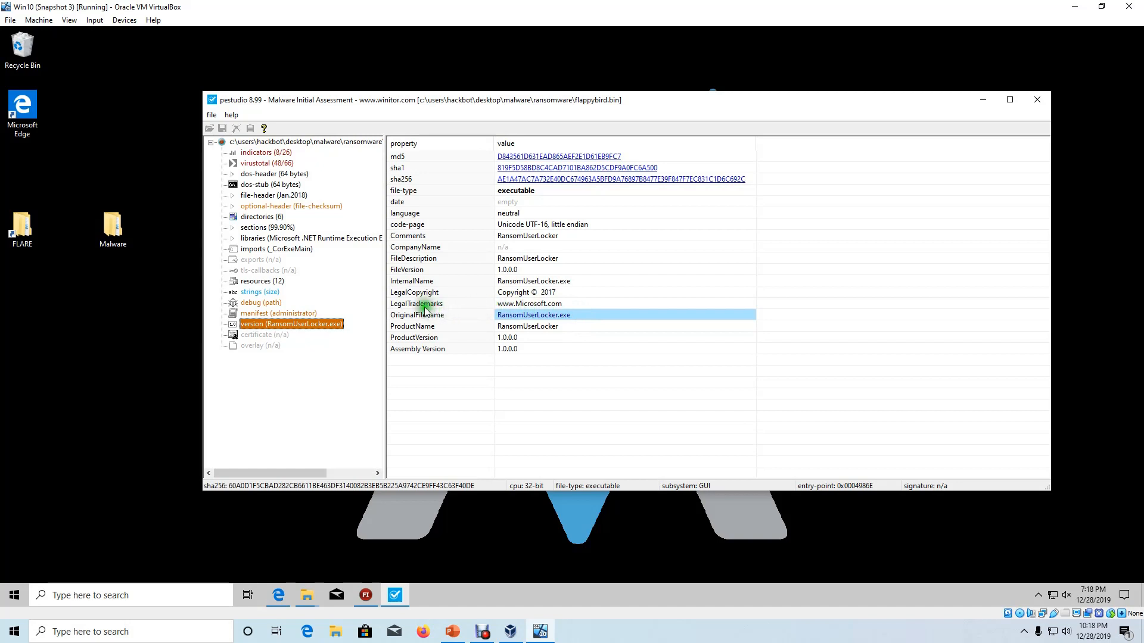
pyautogui.click(566, 268)
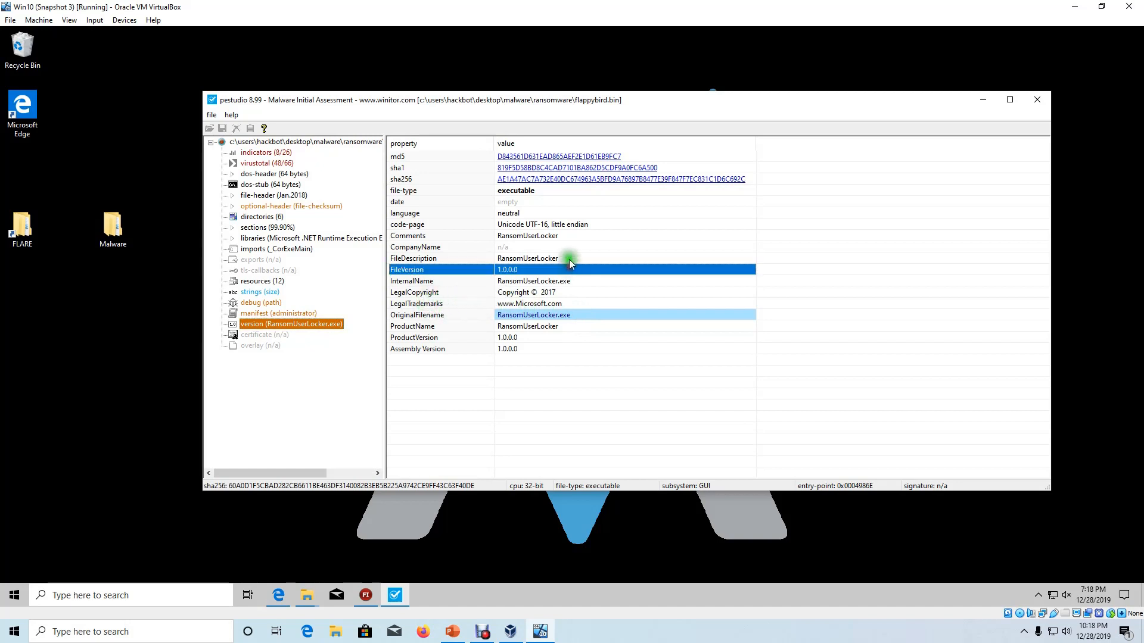
pyautogui.click(564, 303)
pyautogui.click(570, 291)
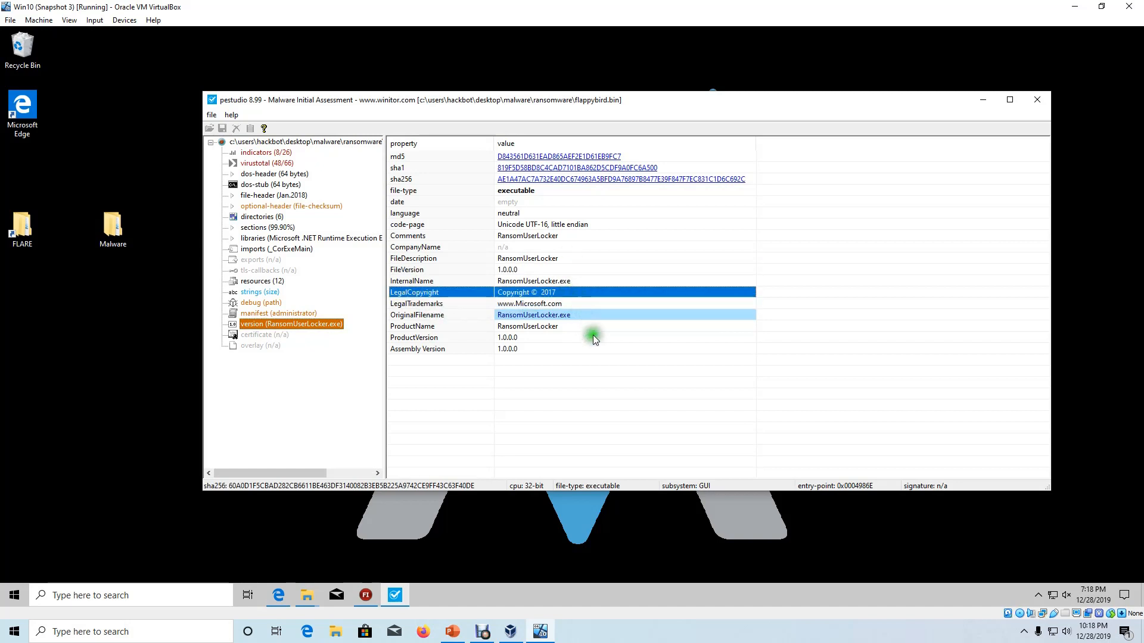
pyautogui.click(582, 327)
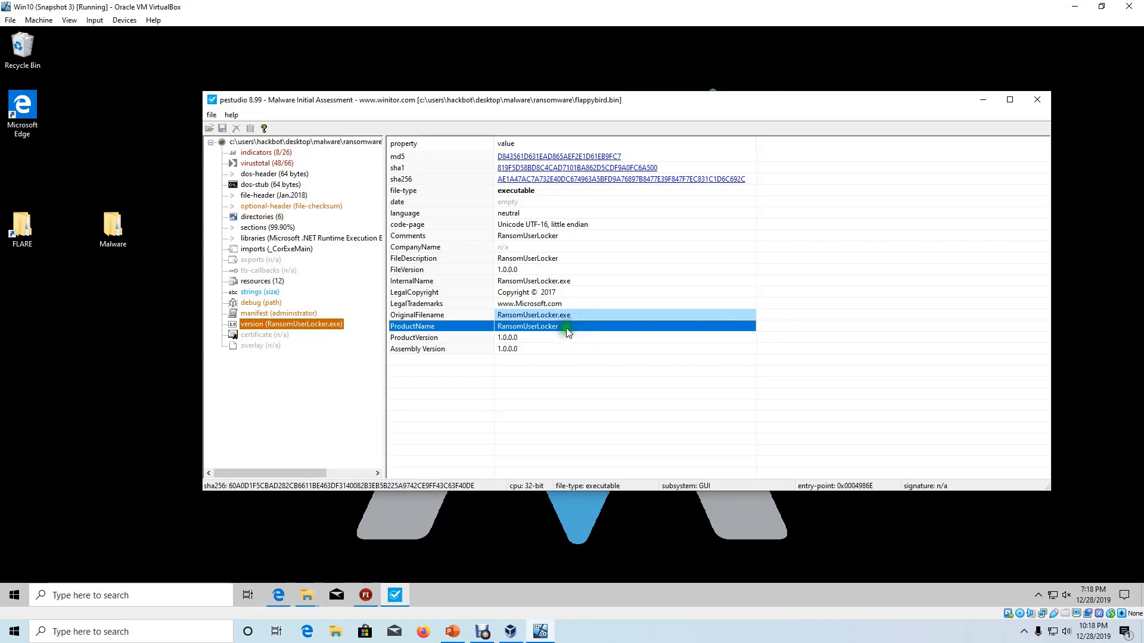
# Check the version details further, inspecting the legal trademarks, legal copyright and internal name.
pyautogui.click(566, 301)
pyautogui.click(567, 293)
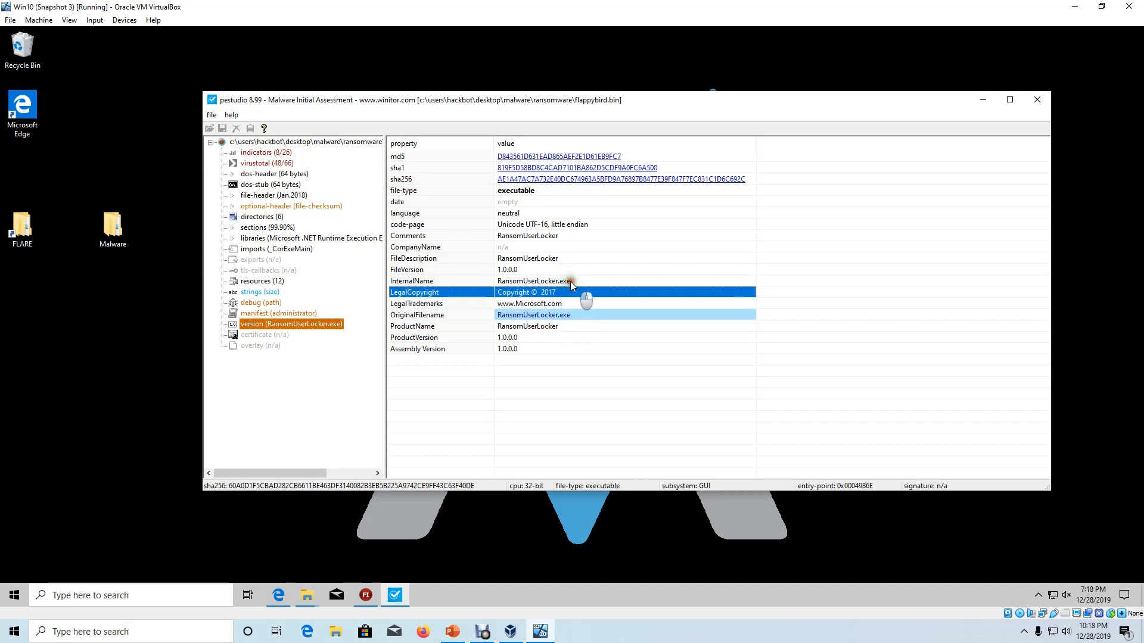
pyautogui.click(570, 281)
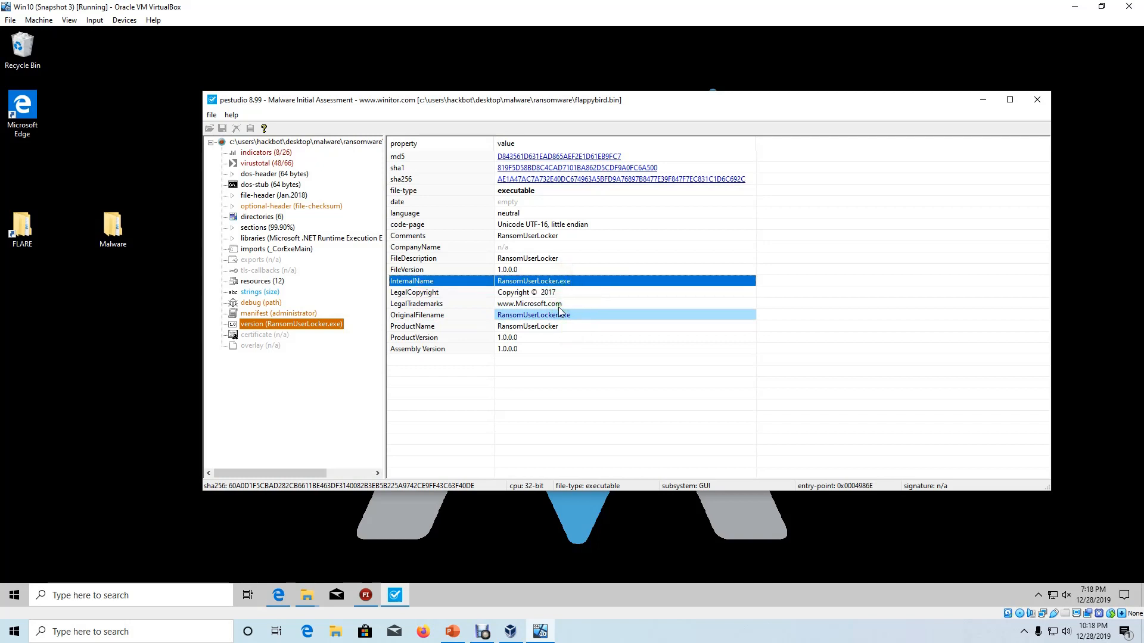
pyautogui.click(557, 295)
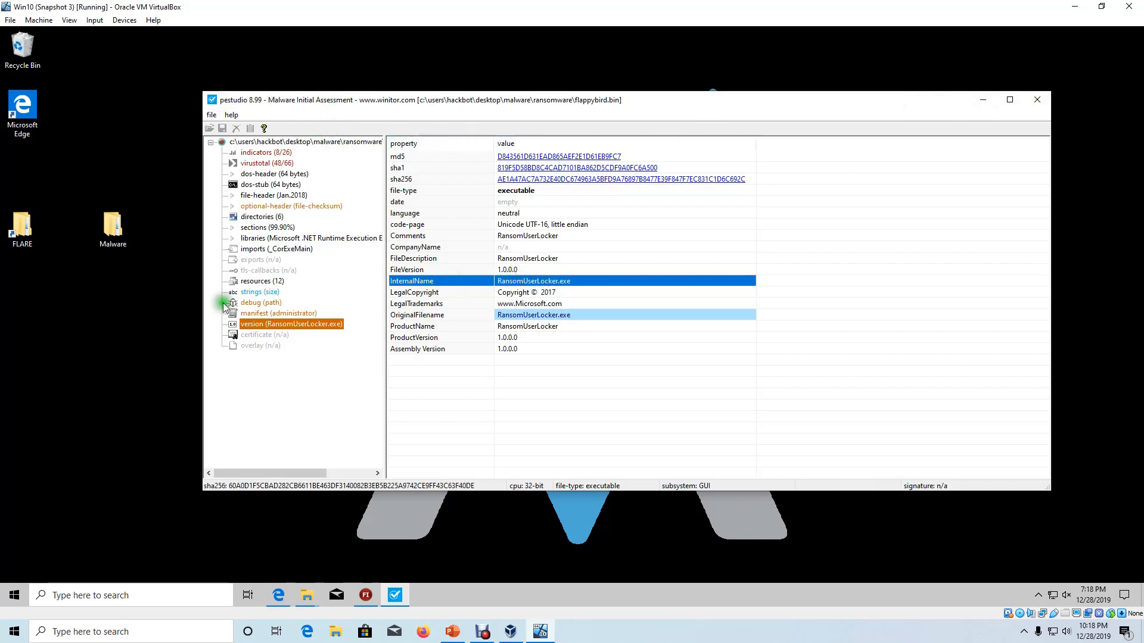
# Minimize pestudio, launch PPEE from the FLARE Utilities folder and load flappybird.bin from the ransomware folder into it.
pyautogui.click(983, 99)
pyautogui.moveTo(295, 589)
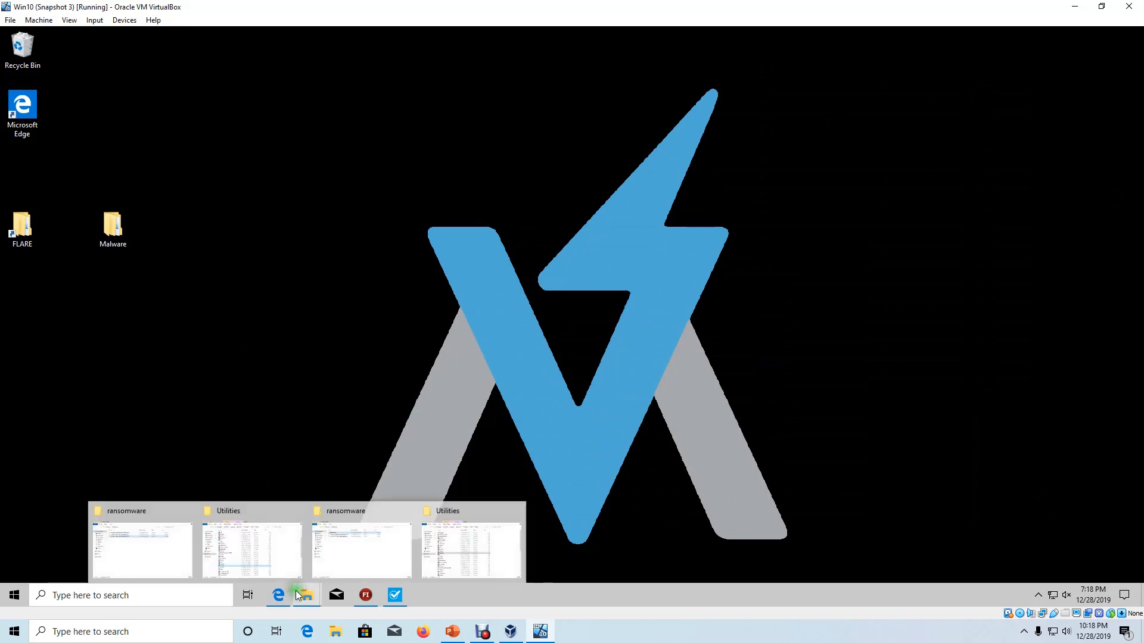
pyautogui.click(260, 562)
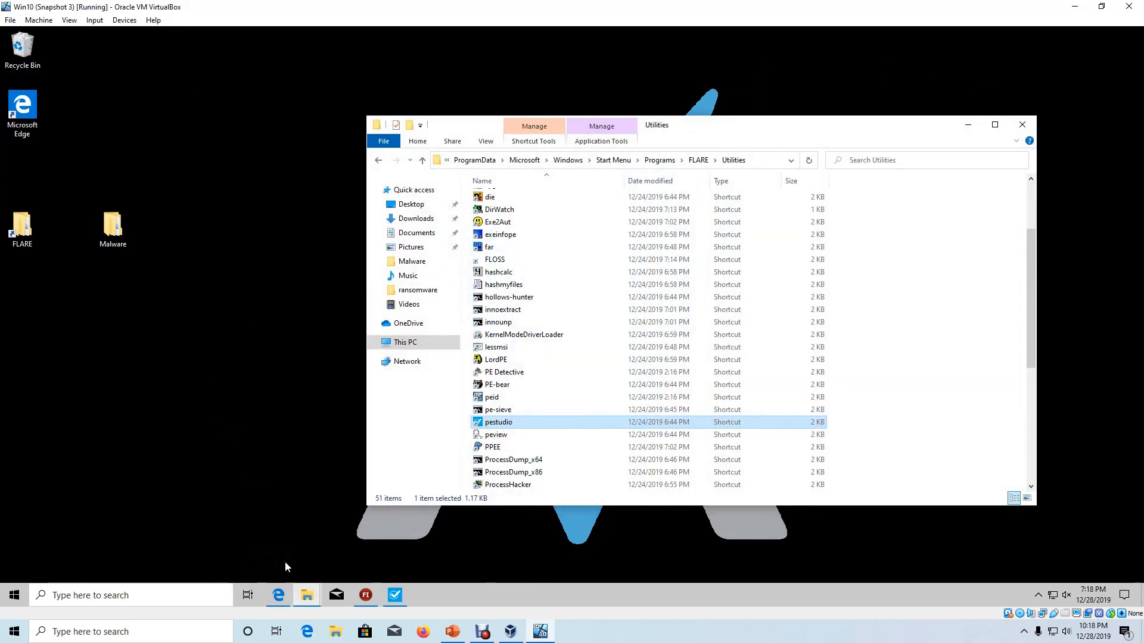
pyautogui.click(534, 448)
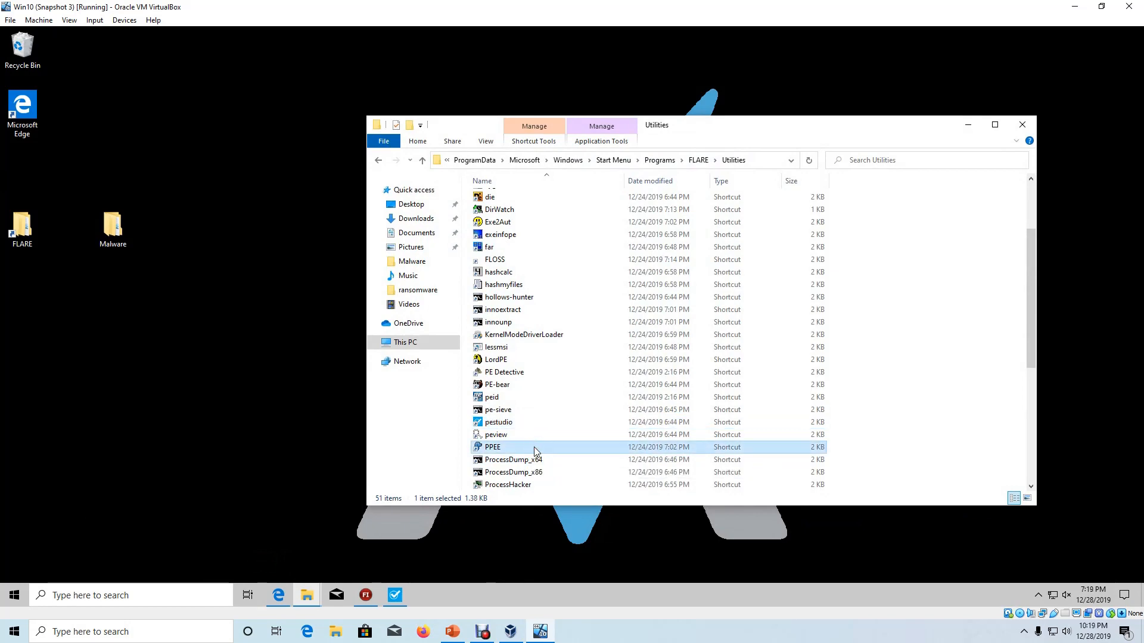
pyautogui.doubleClick(535, 448)
pyautogui.moveTo(307, 595)
pyautogui.click(381, 536)
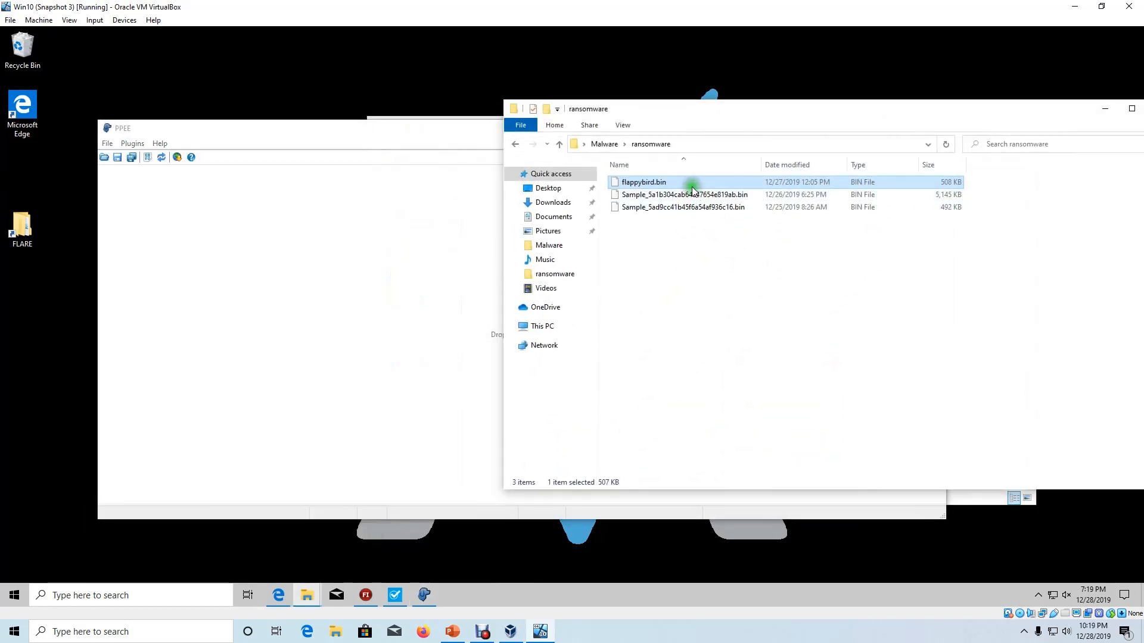
pyautogui.moveTo(688, 184); pyautogui.dragTo(291, 241)
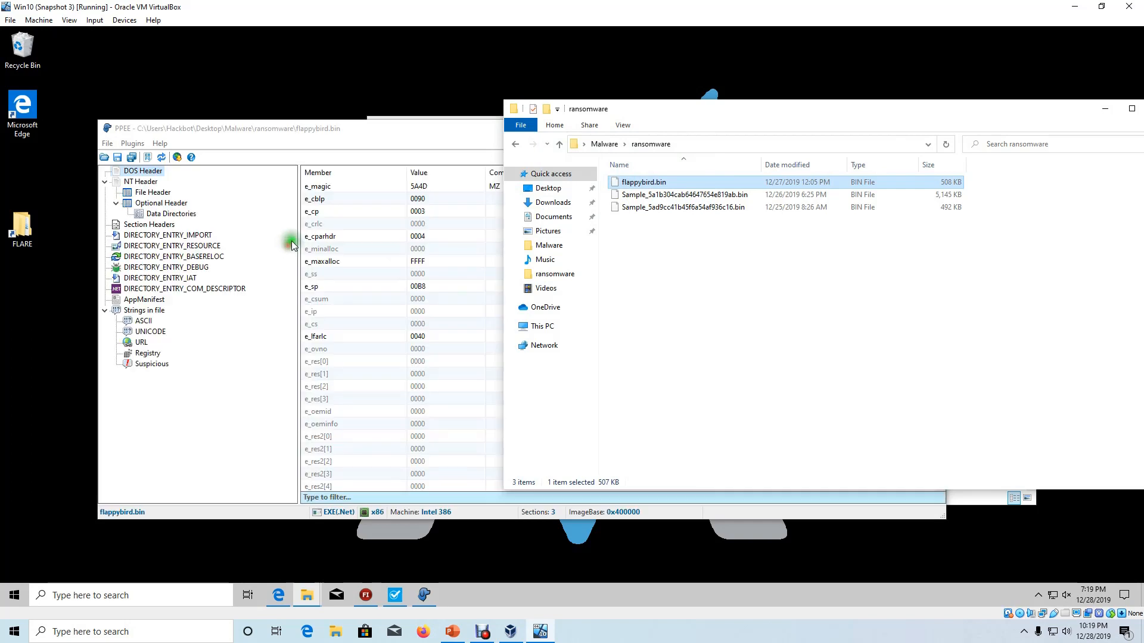
# Inspect the DOS header's e_magic field and review the members of the Optional Header.
pyautogui.click(153, 192)
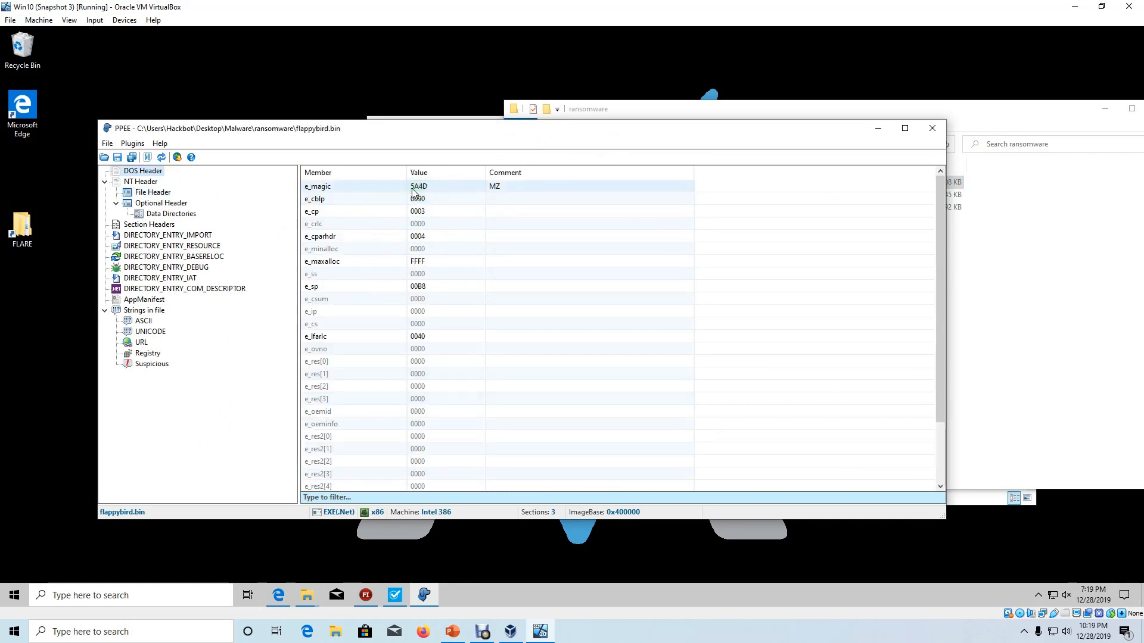
pyautogui.click(424, 189)
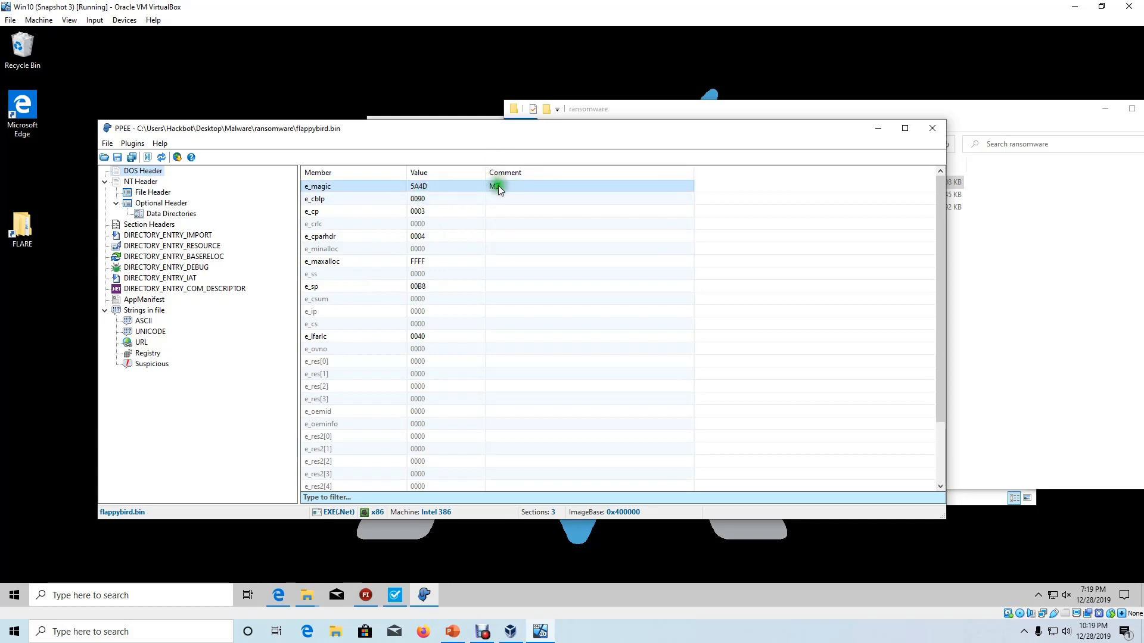
pyautogui.click(436, 198)
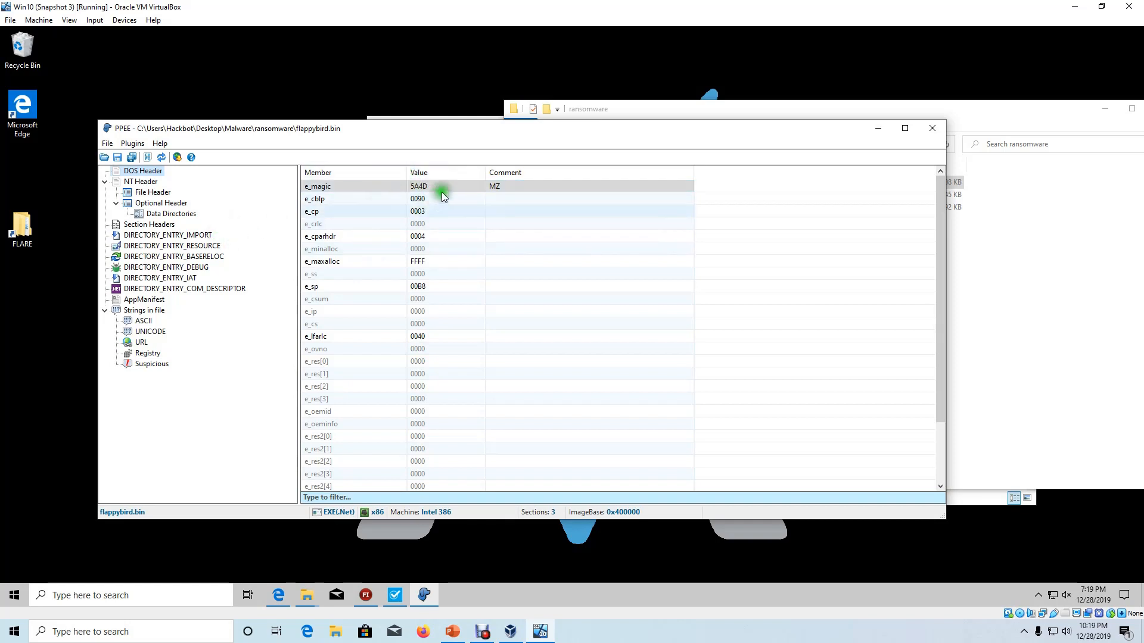
pyautogui.click(414, 187)
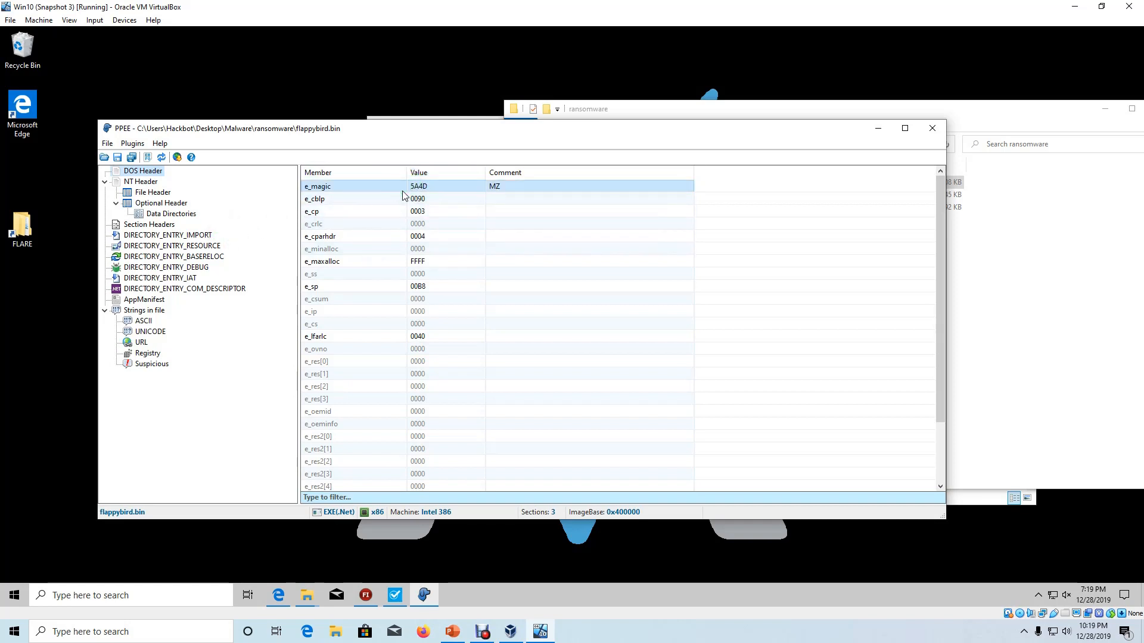
pyautogui.click(161, 203)
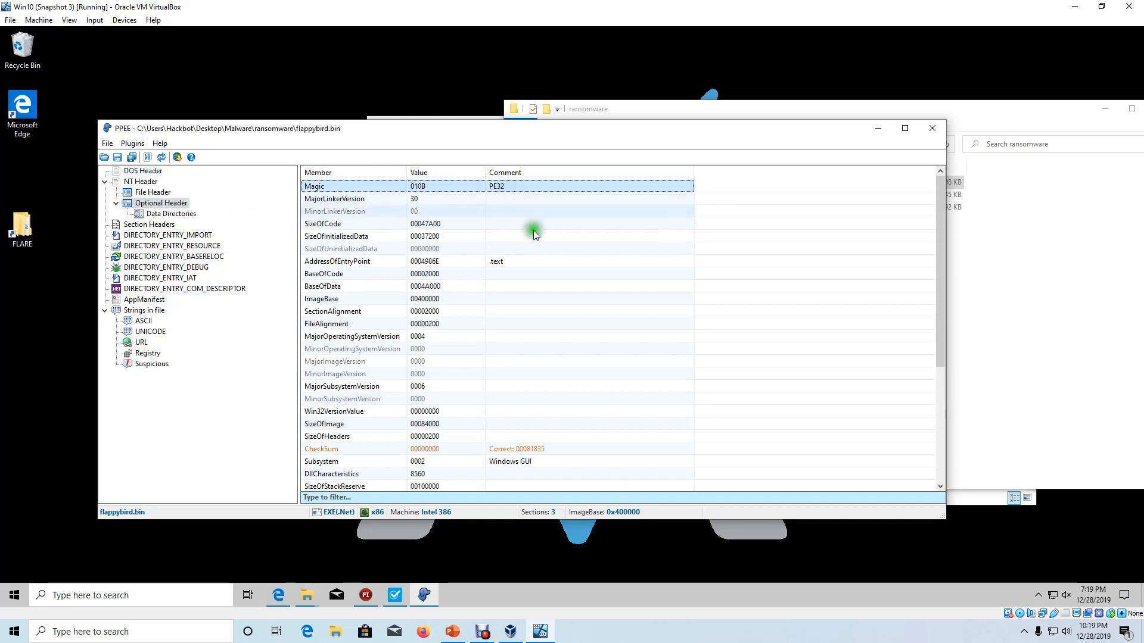
pyautogui.scroll(-2, 534, 321)
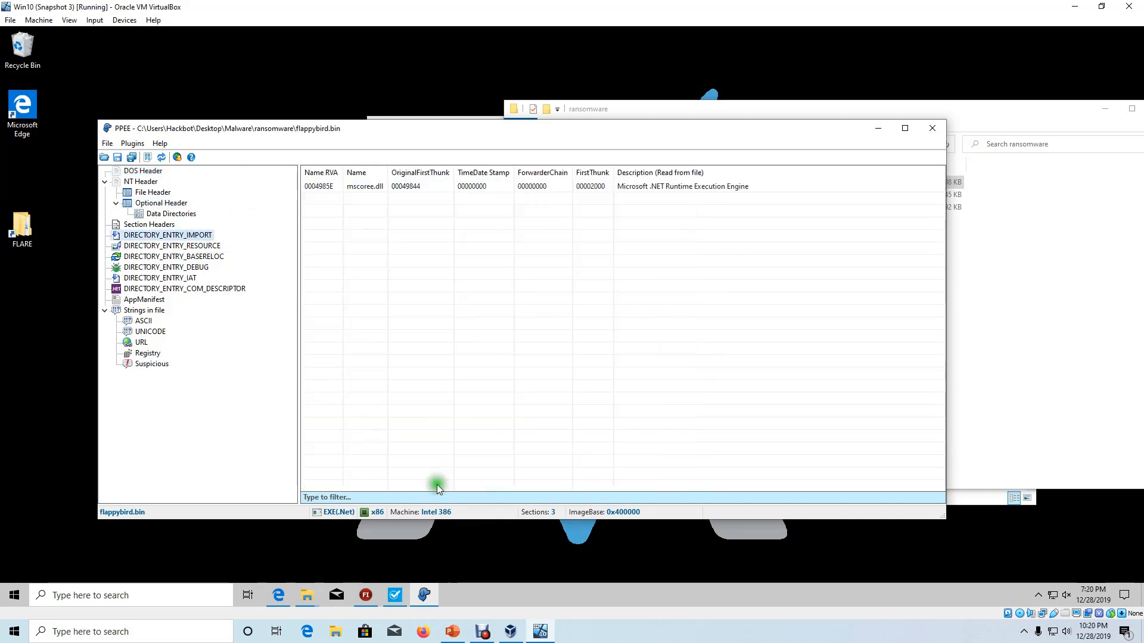
# Examine the mscoree.dll import with its _CorExeMain function, and the TimeDateStamp of the resource directory.
pyautogui.click(393, 187)
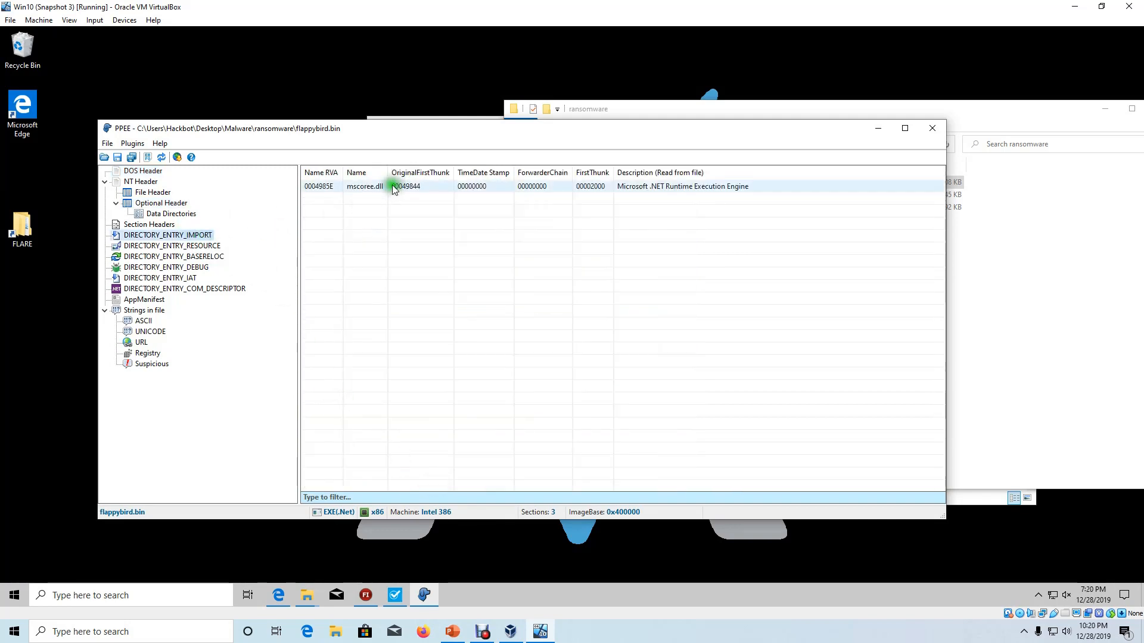
pyautogui.click(369, 188)
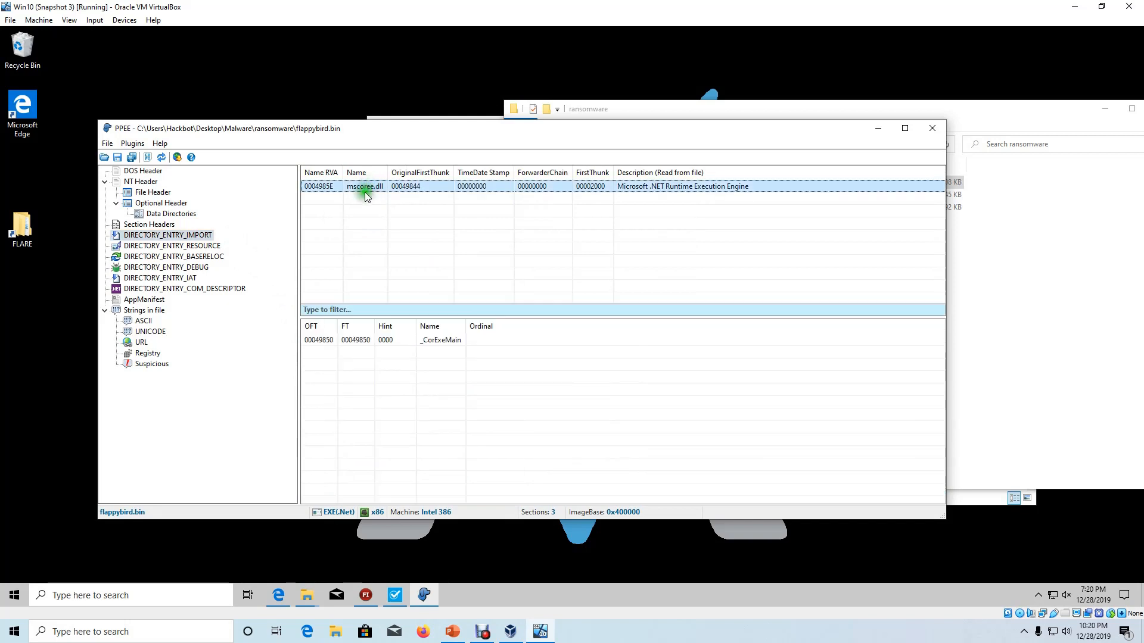
pyautogui.click(445, 343)
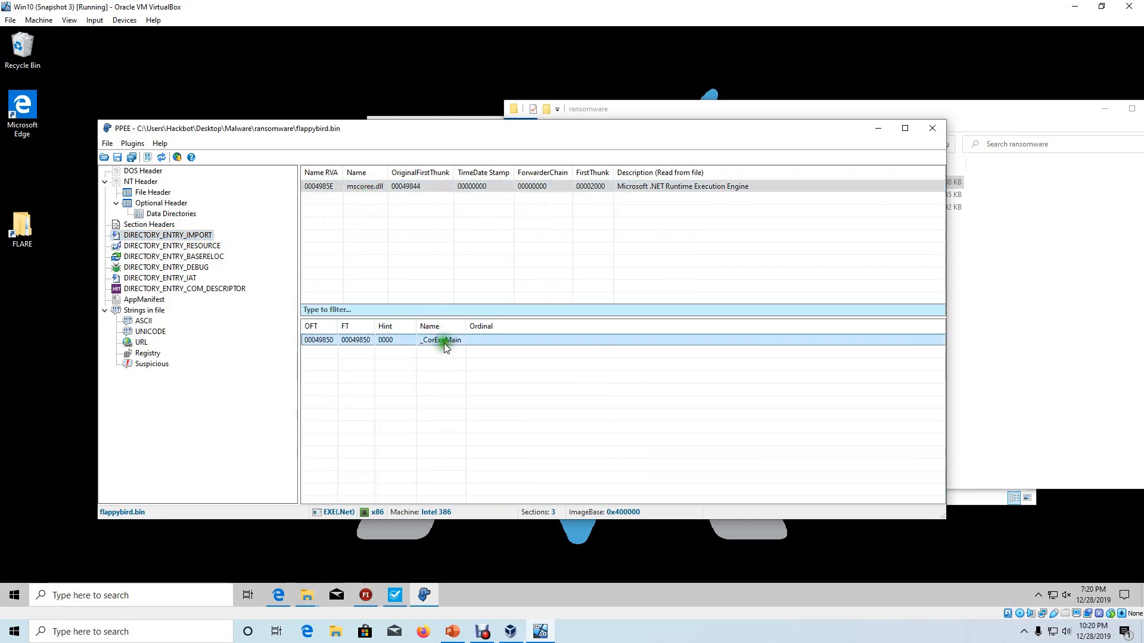
pyautogui.click(190, 246)
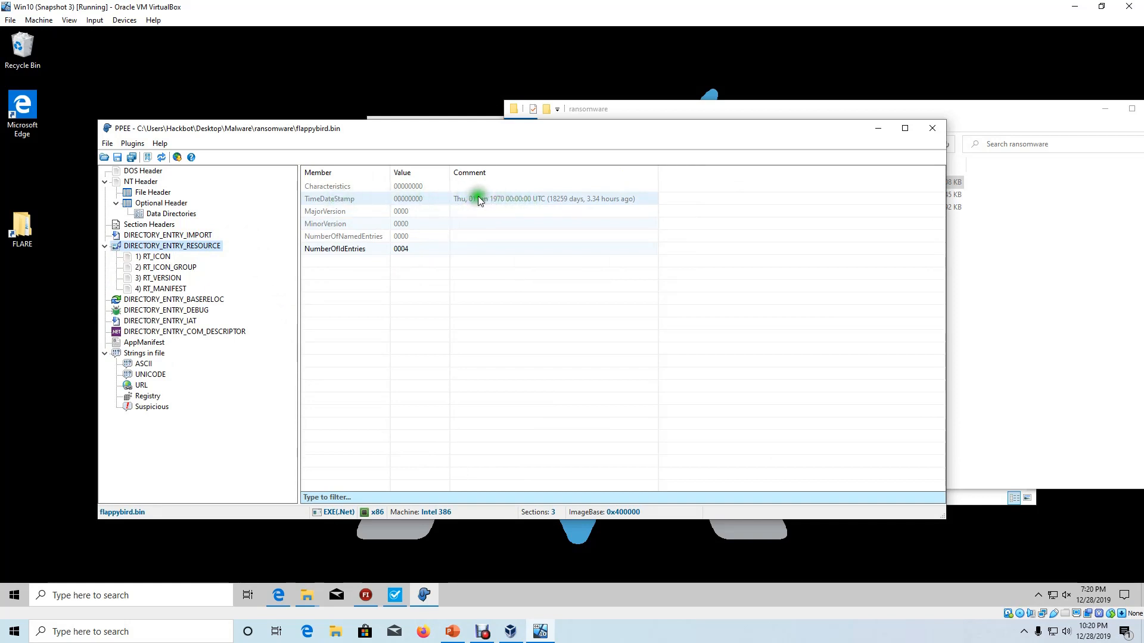
pyautogui.click(504, 199)
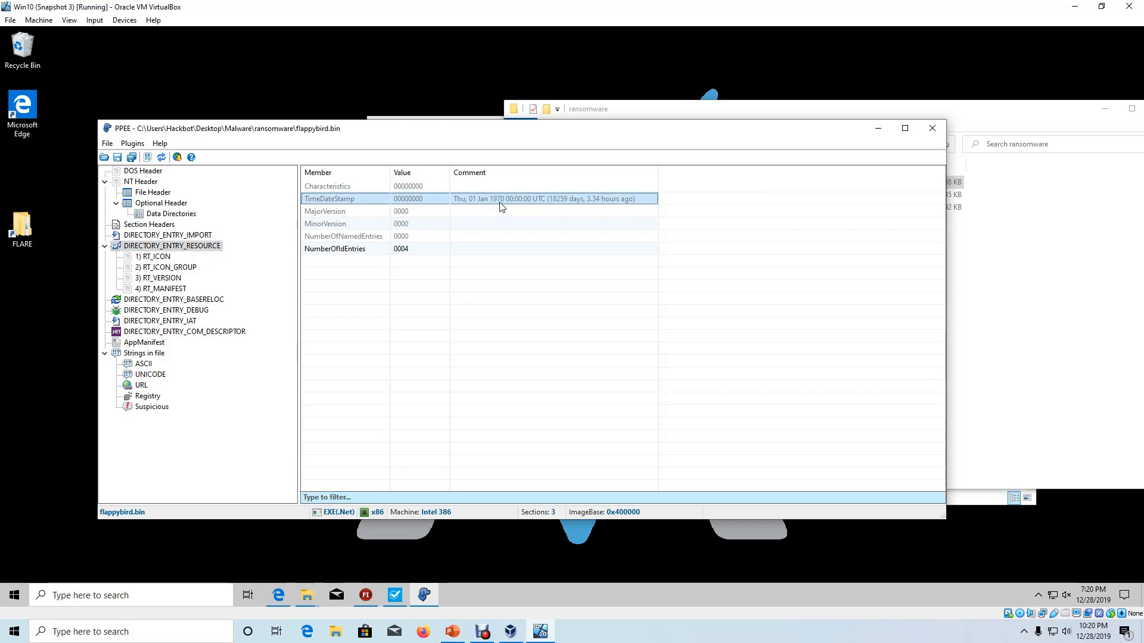
# Review all strings in the file, reading through the UNICODE list from the Bitcoin-related entries to the version information.
pyautogui.click(198, 454)
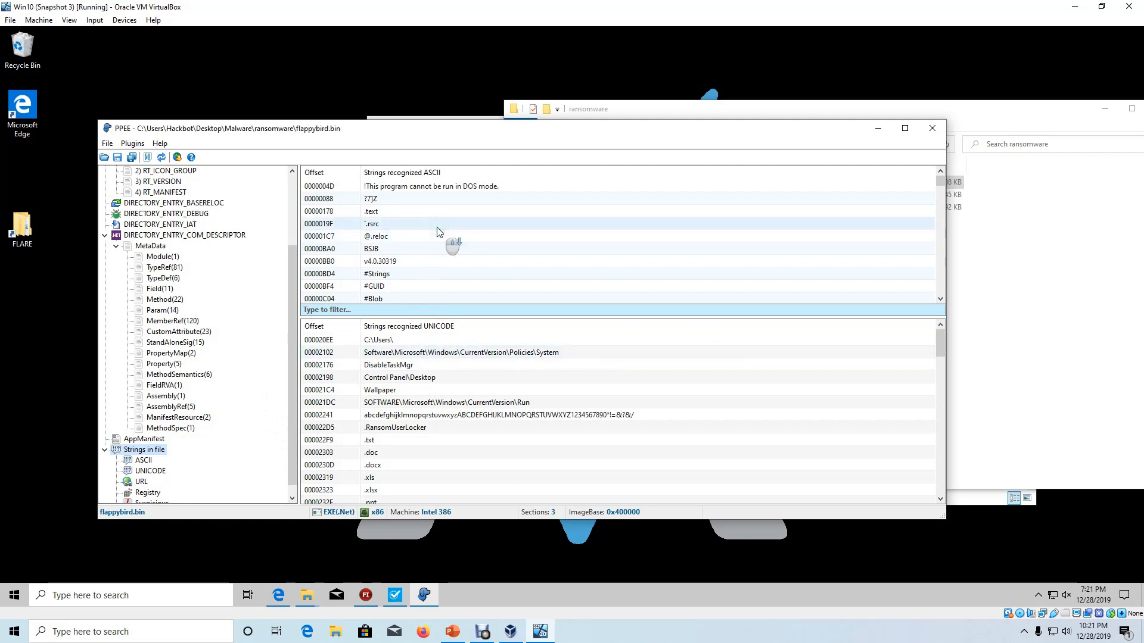
pyautogui.scroll(-2, 439, 237)
pyautogui.scroll(-8, 450, 389)
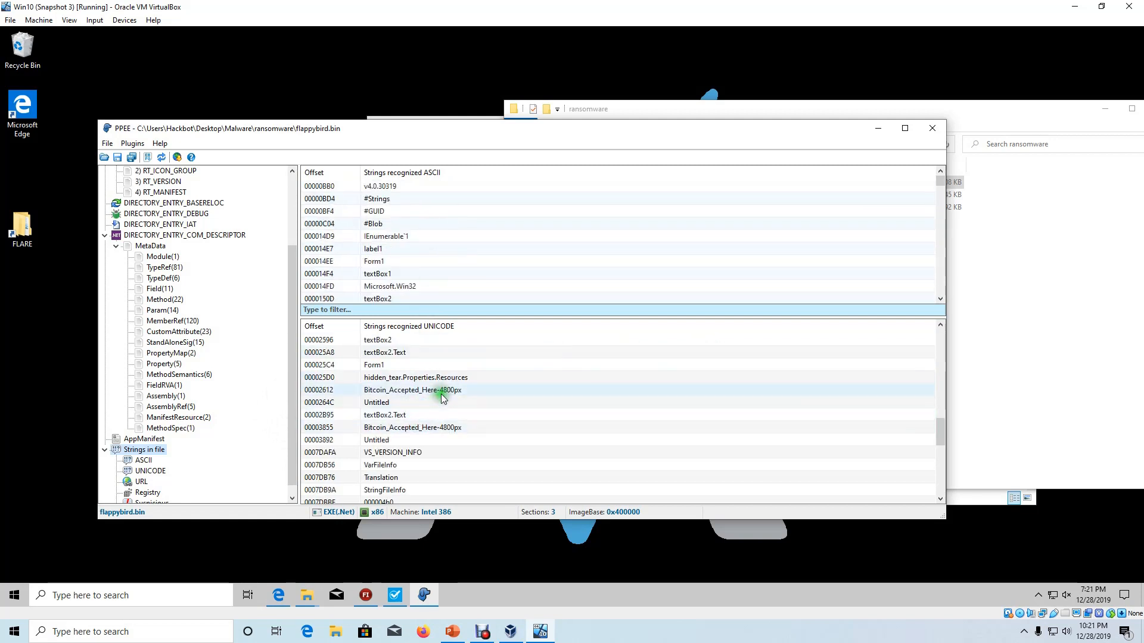
pyautogui.scroll(-2, 438, 392)
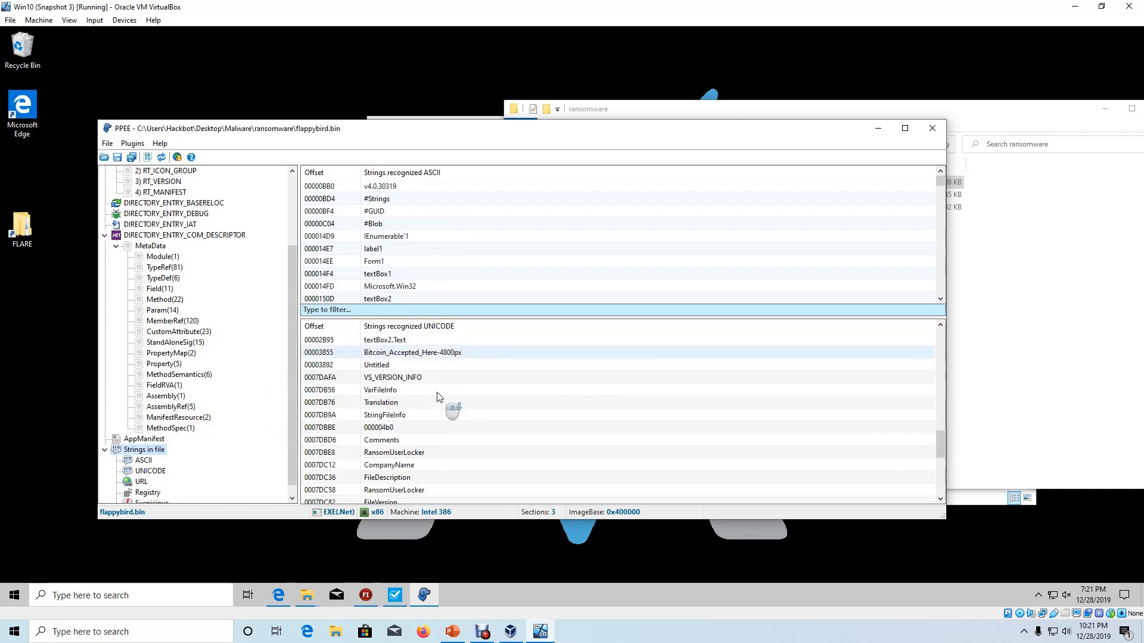
pyautogui.scroll(-1, 439, 397)
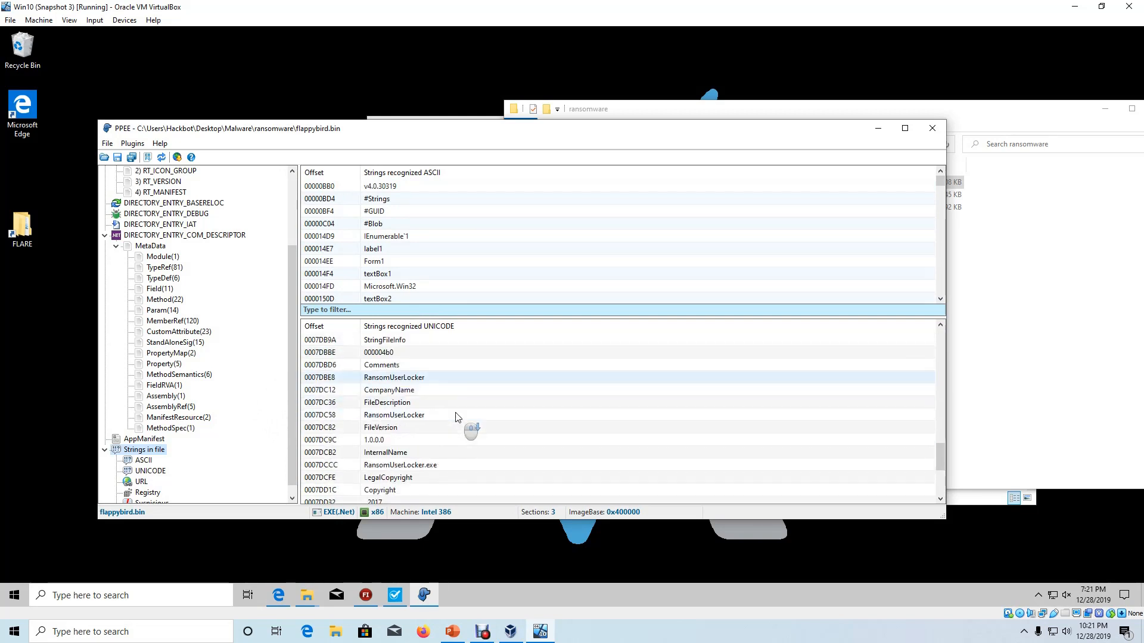
pyautogui.scroll(-3, 457, 417)
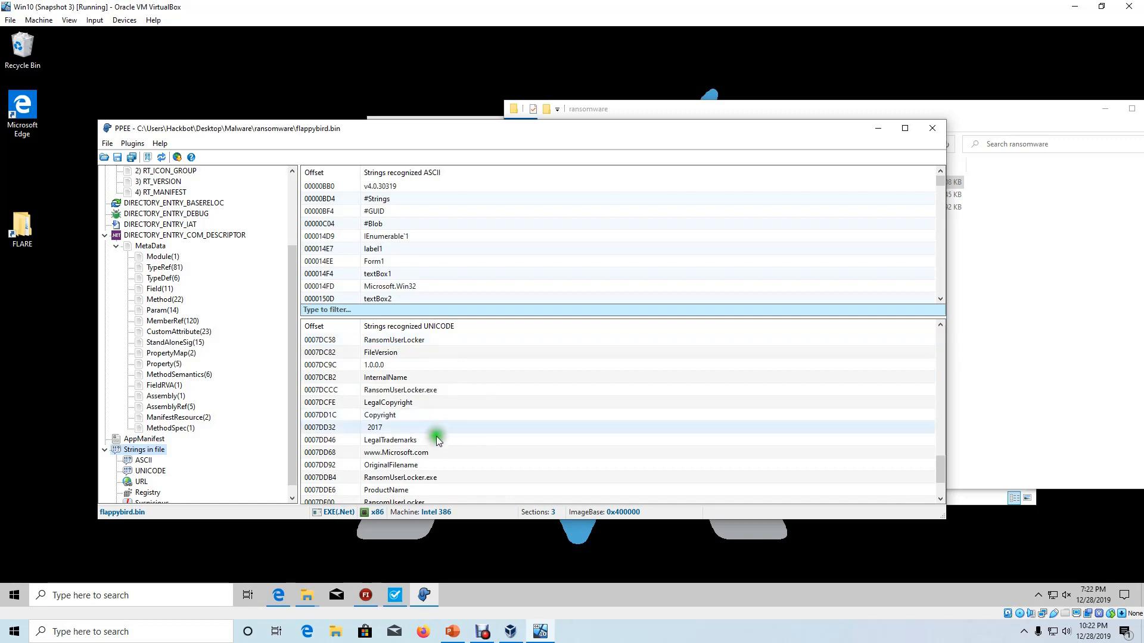
pyautogui.scroll(-2, 481, 462)
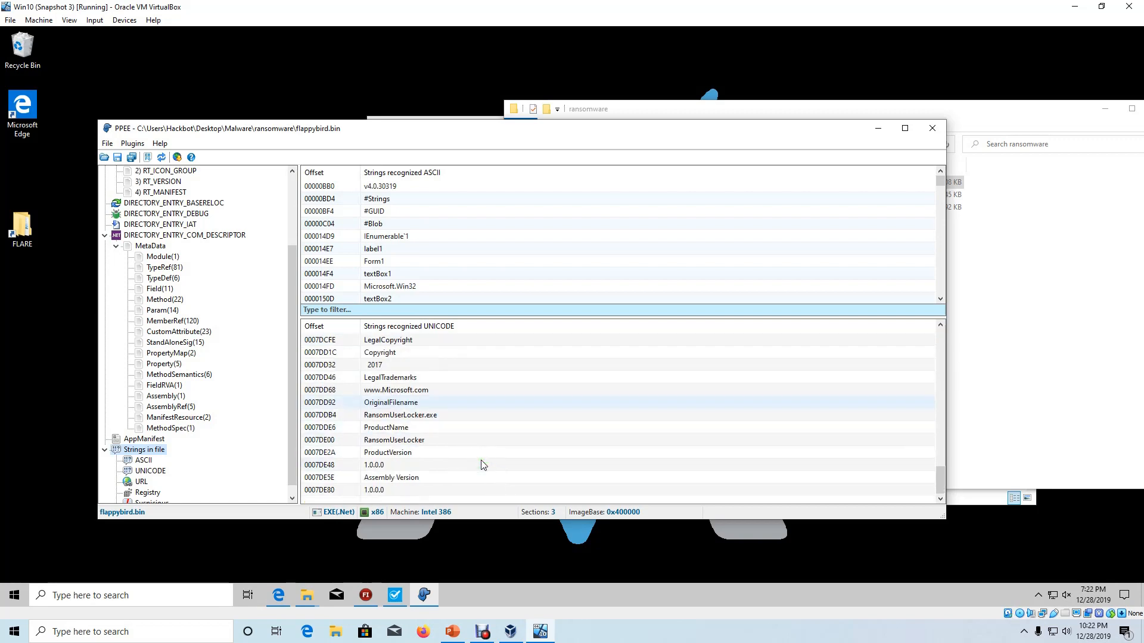
pyautogui.scroll(-1, 481, 461)
# Examine only the ASCII strings, checking the Bitcoin address, the contact e-mail and the korBit entry.
pyautogui.click(380, 326)
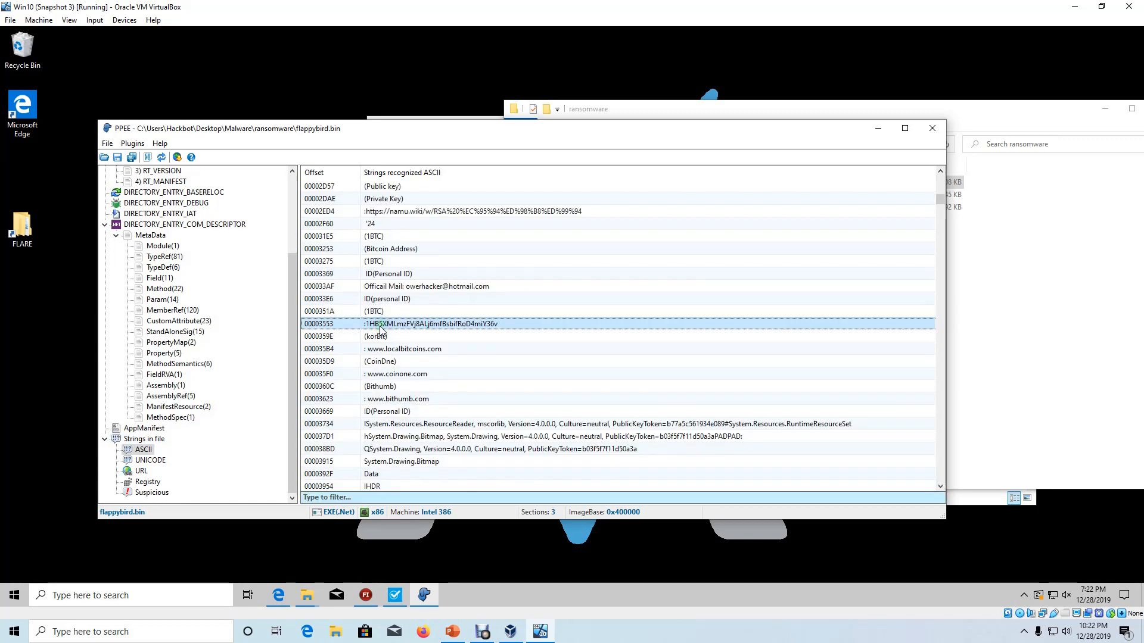
pyautogui.click(424, 287)
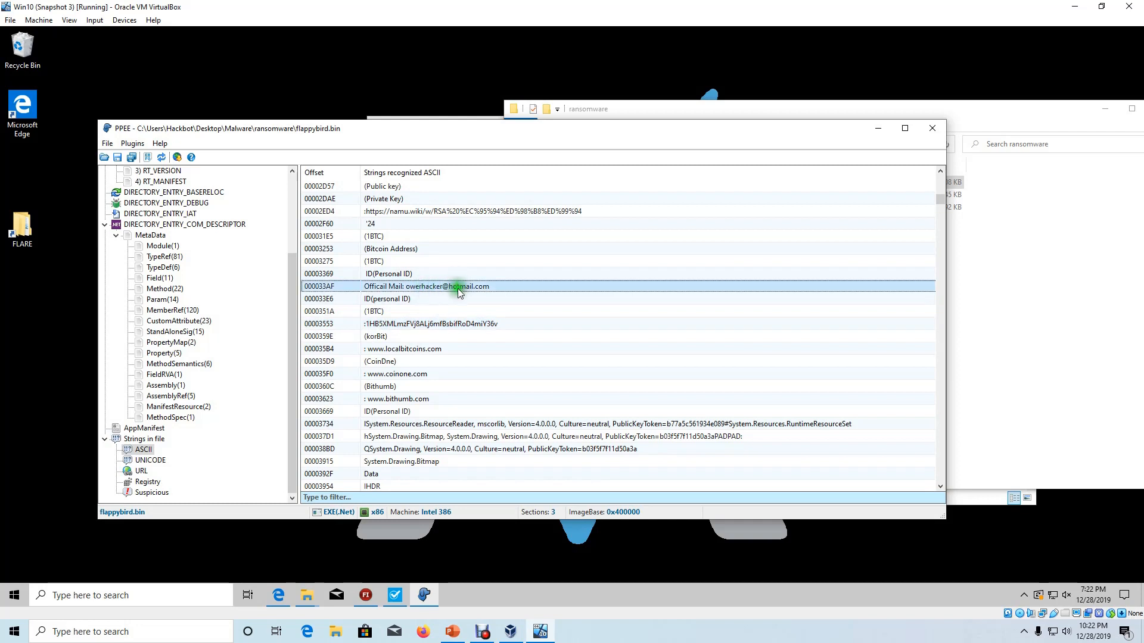
pyautogui.click(407, 326)
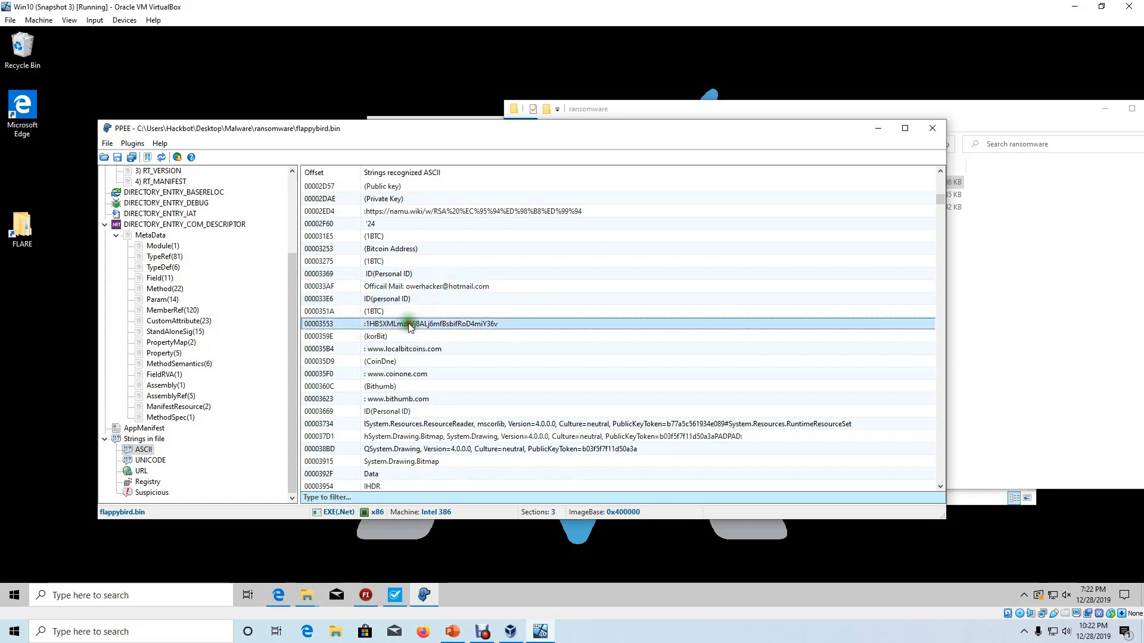
pyautogui.click(371, 338)
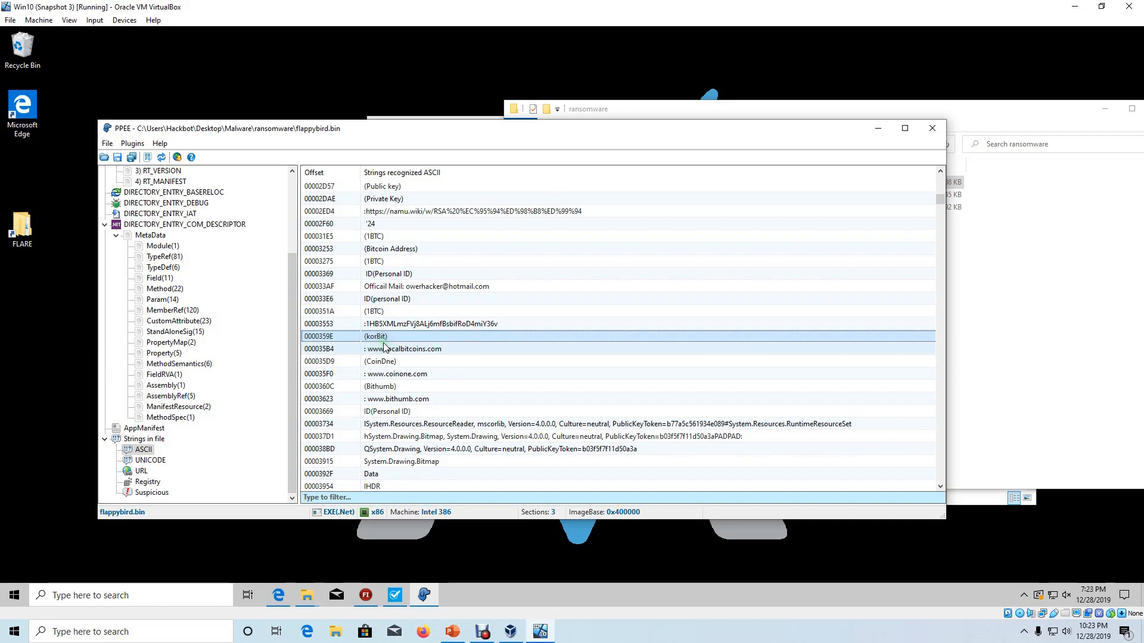
pyautogui.click(383, 287)
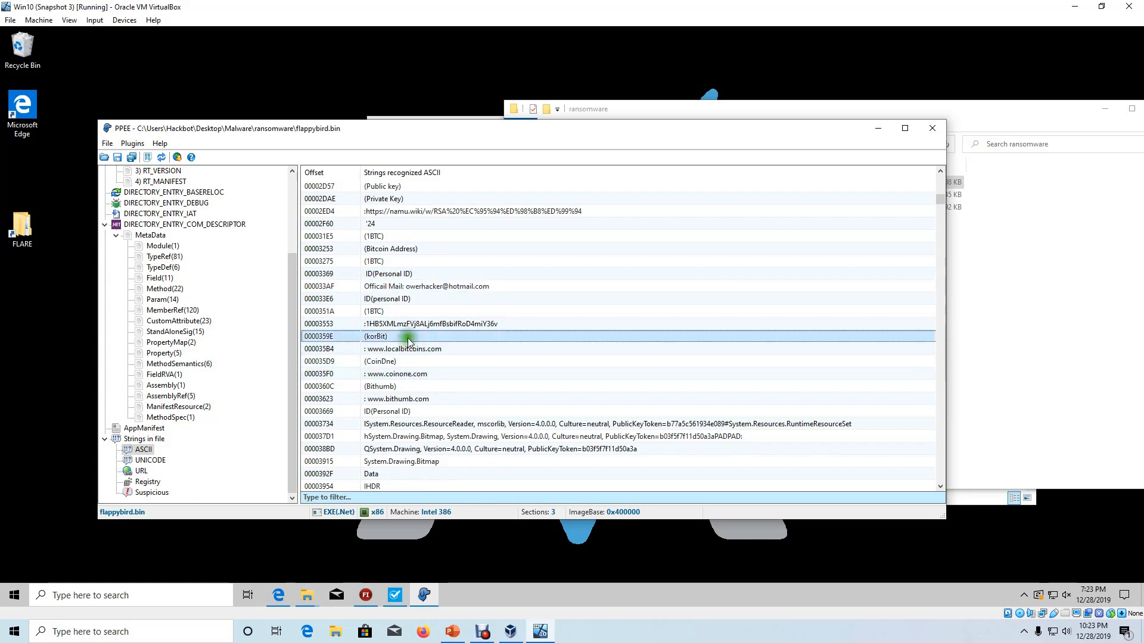
pyautogui.scroll(-15, 575, 382)
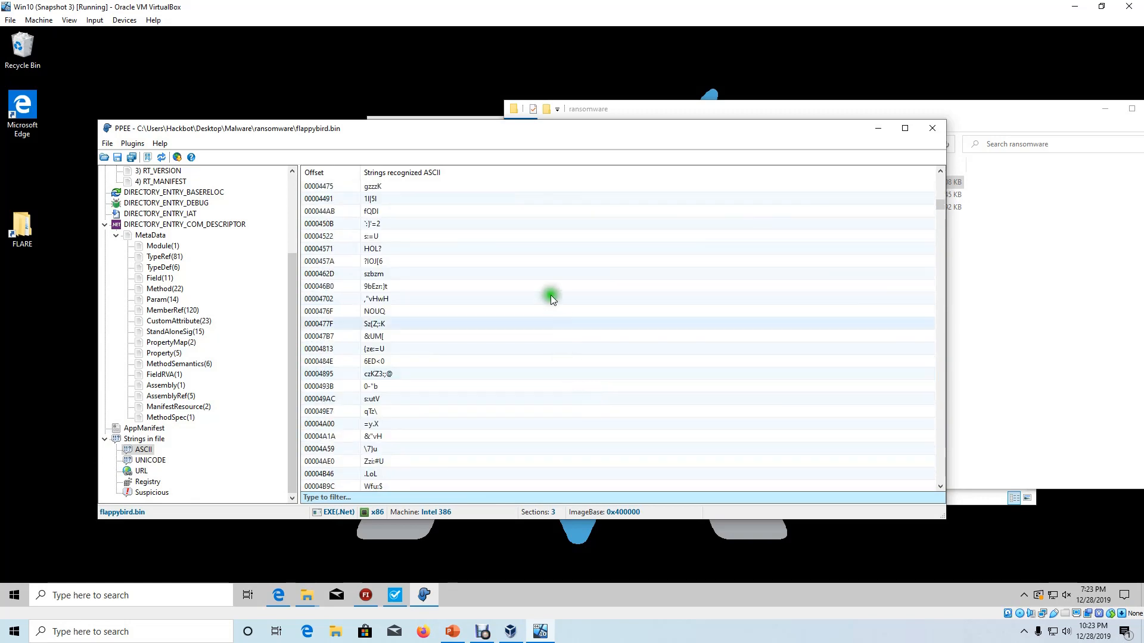
pyautogui.scroll(-12, 511, 320)
pyautogui.scroll(-20, 507, 335)
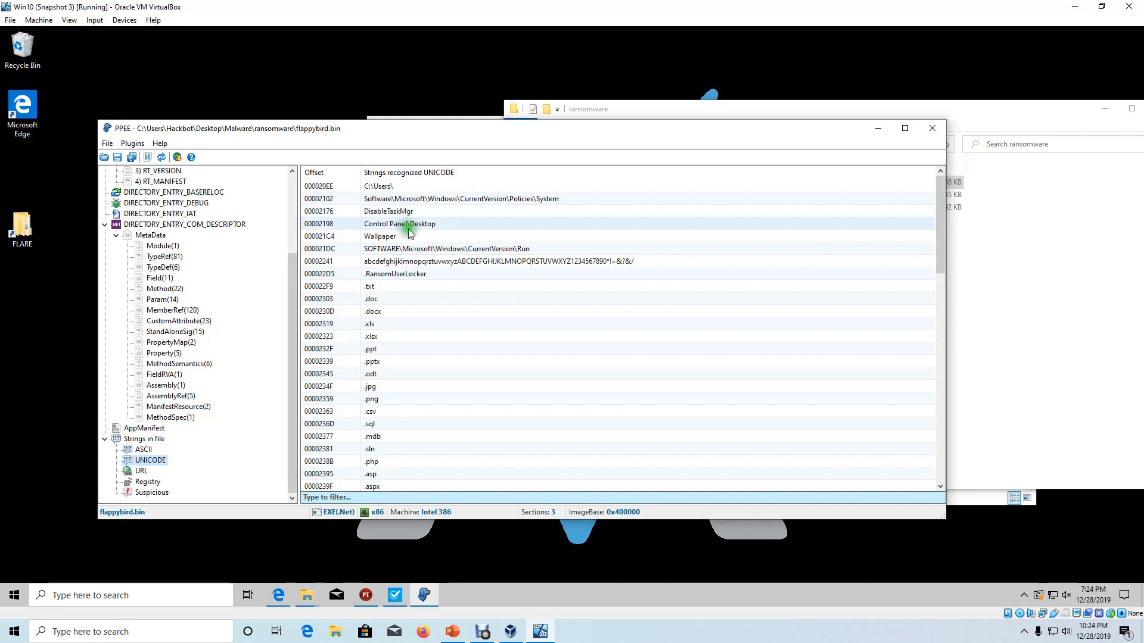
# Examine the UNICODE strings, checking the Wallpaper entry, the targeted file extensions and \Desktop\READ_ME.txt.
pyautogui.click(410, 239)
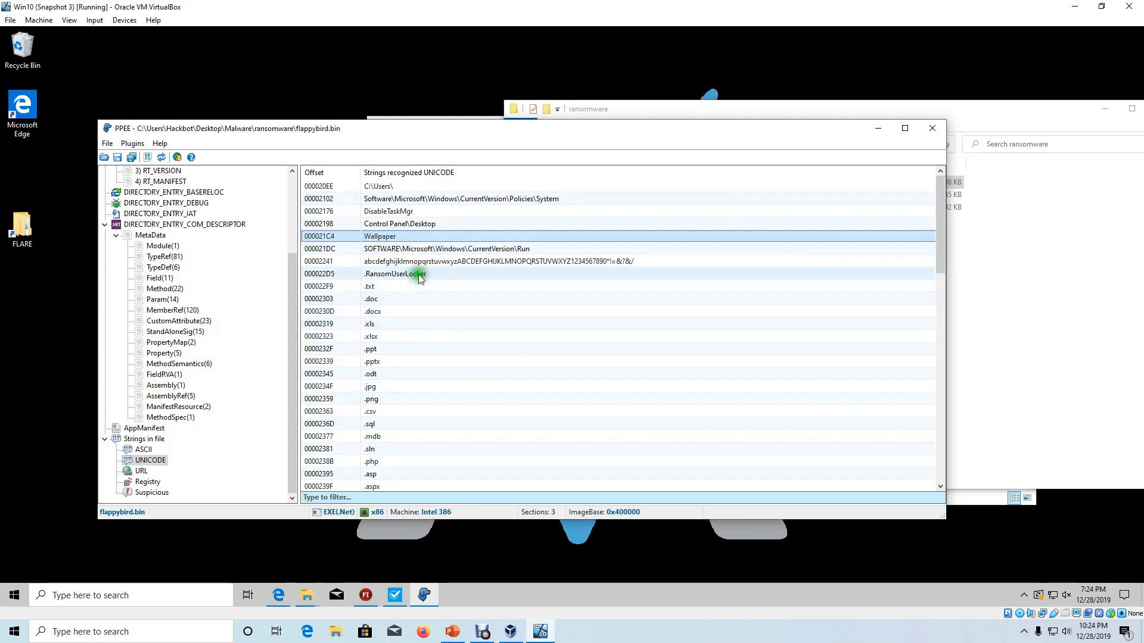
pyautogui.scroll(-4, 427, 264)
pyautogui.scroll(-2, 428, 266)
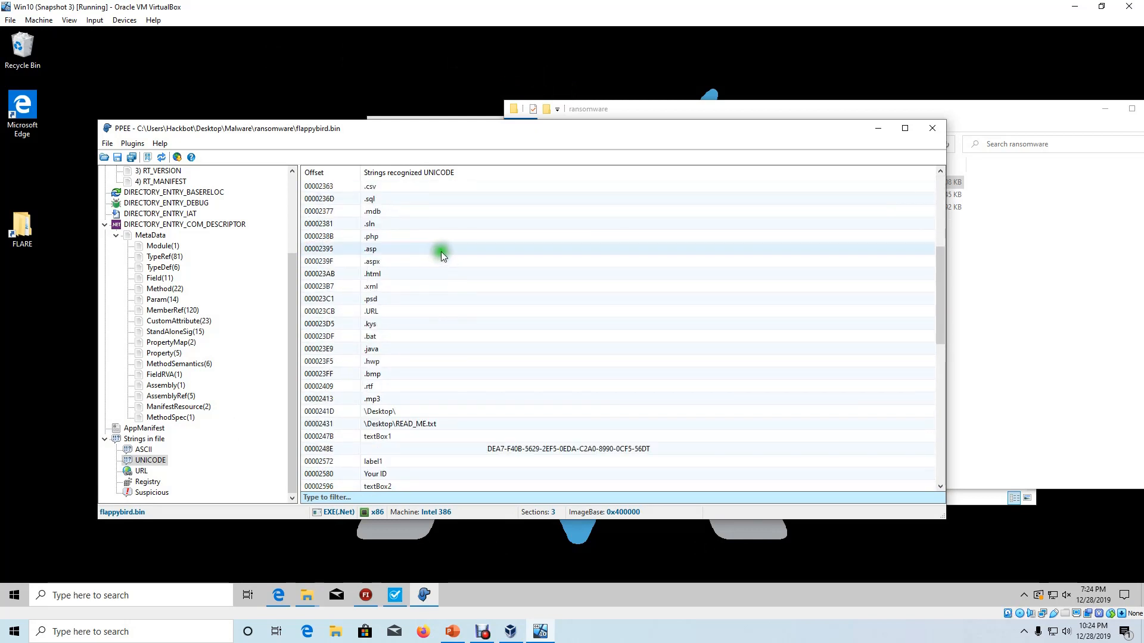
pyautogui.scroll(-1, 454, 263)
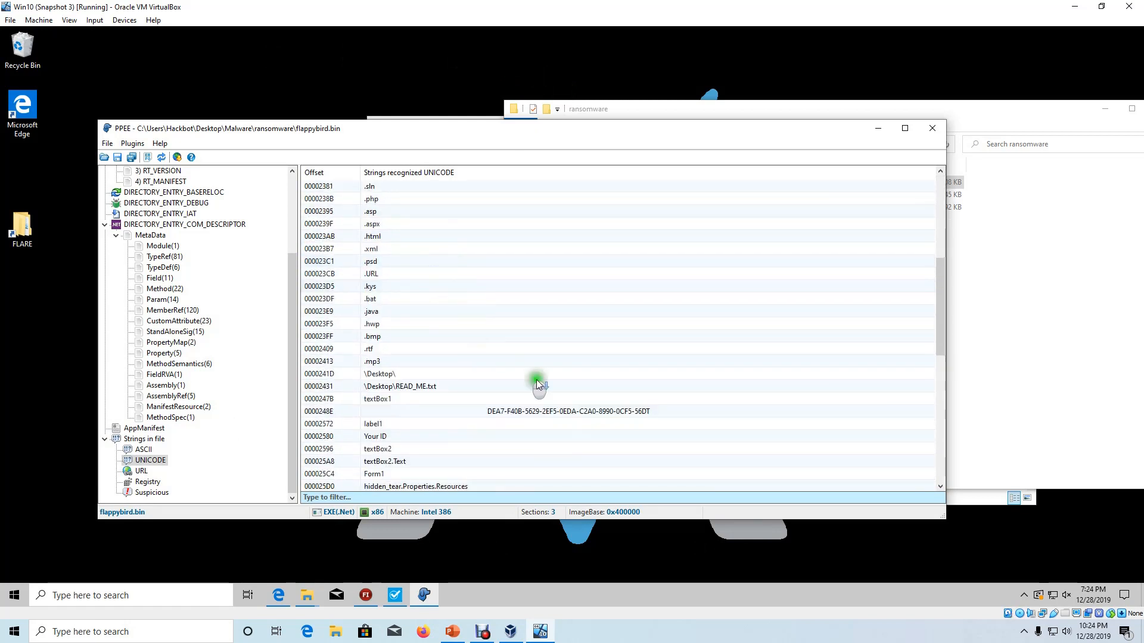
pyautogui.click(519, 385)
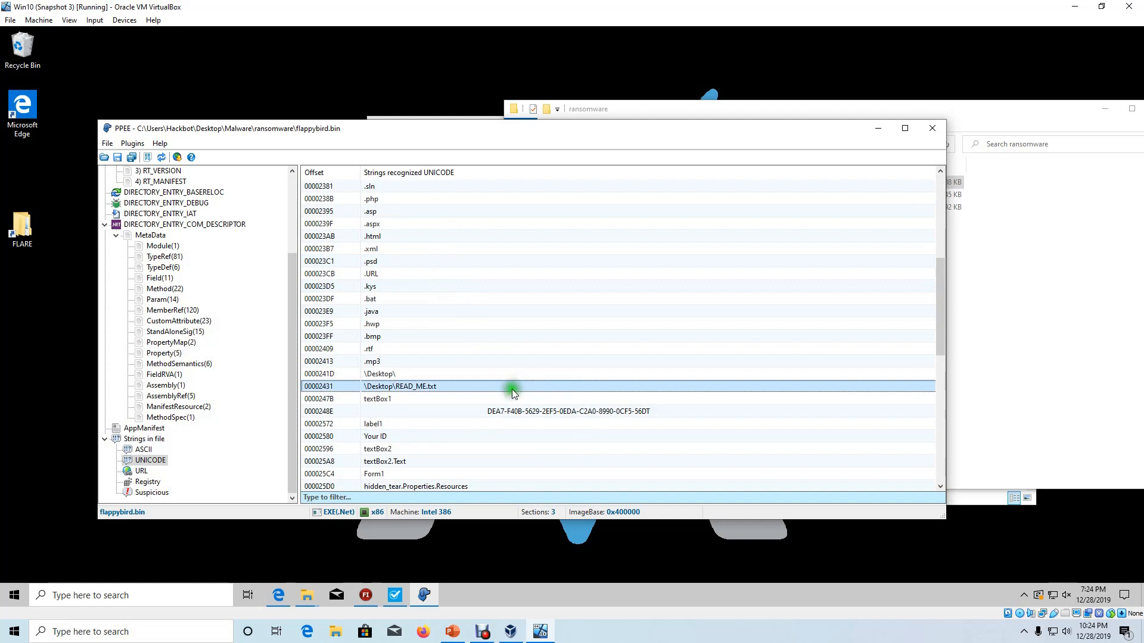
pyautogui.click(141, 471)
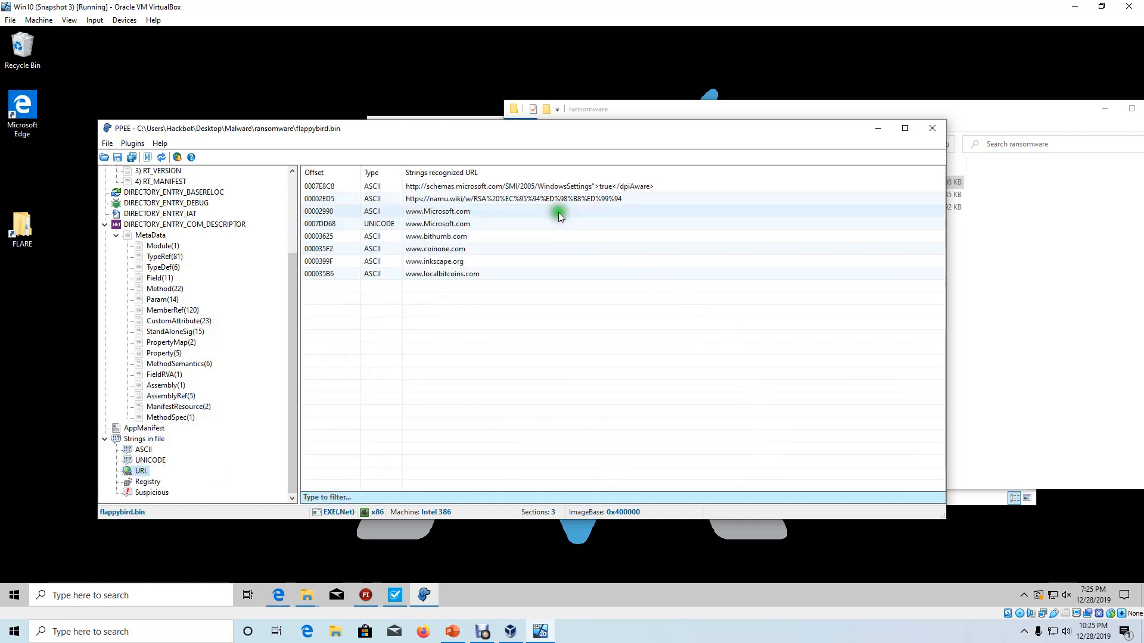
pyautogui.click(475, 262)
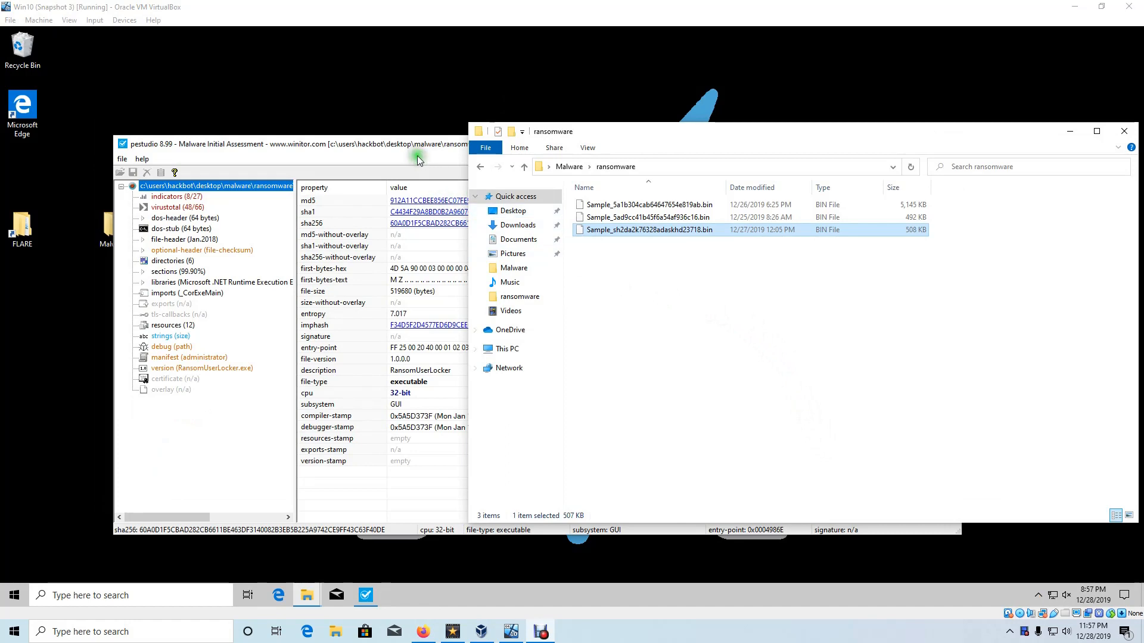
# Select Sample_sh2da2k76328adaskhd23718.bin in the ransomware folder.
pyautogui.click(677, 227)
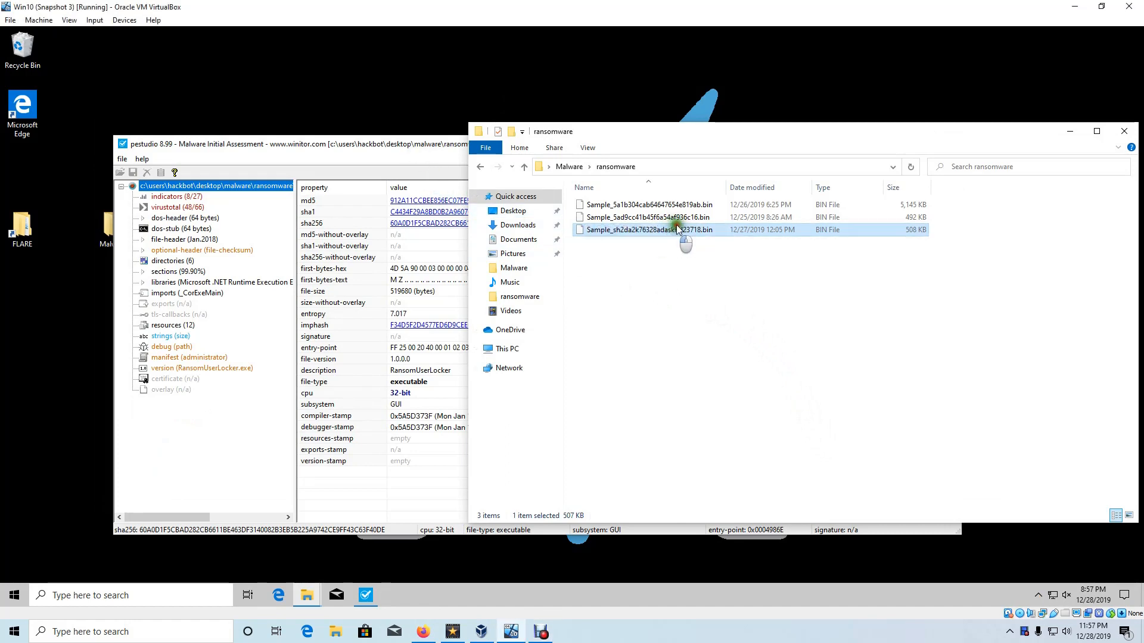